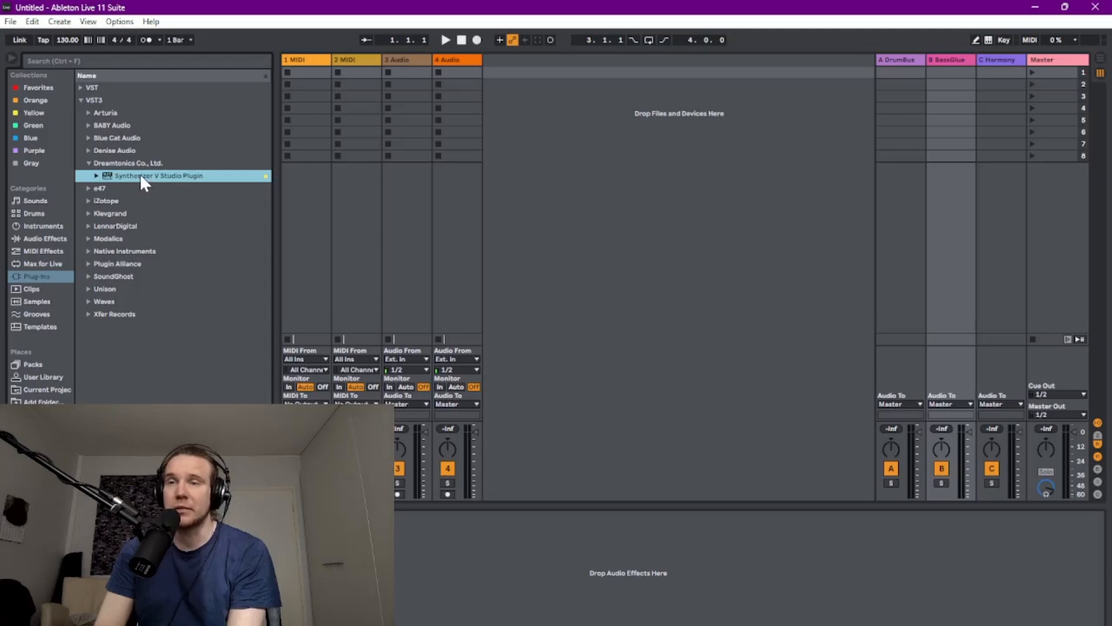
Load Synthesizer V Studio Plugin, decline the crashed-session recovery, and draw a note nearly one bar long in its piano roll
{"action": "double_click", "coordinate": [139, 177]}
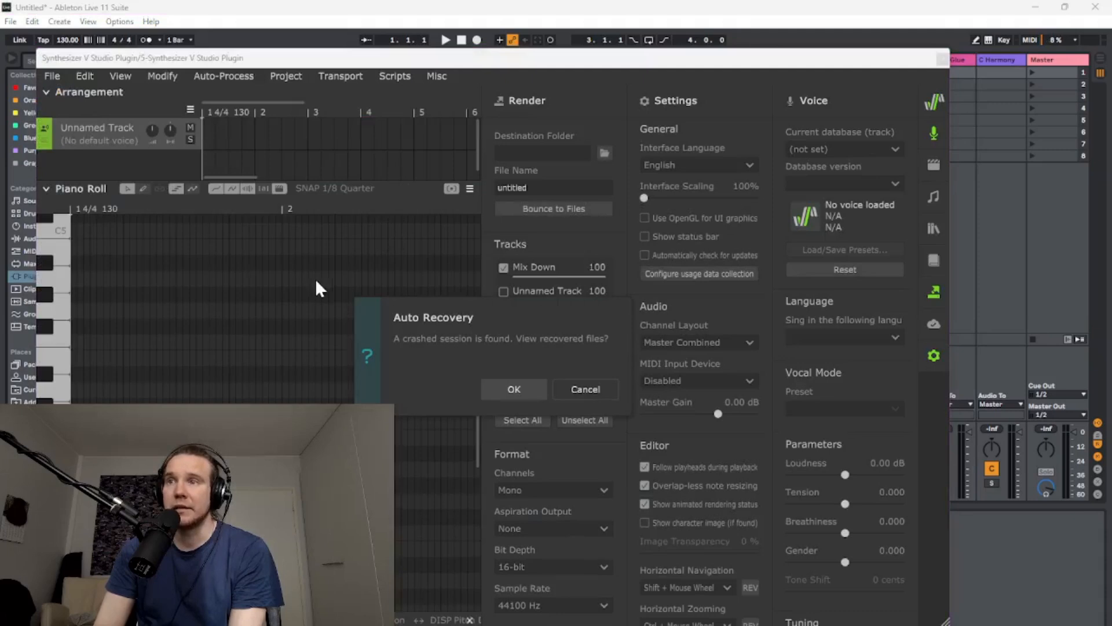
{"action": "left_click", "coordinate": [567, 387]}
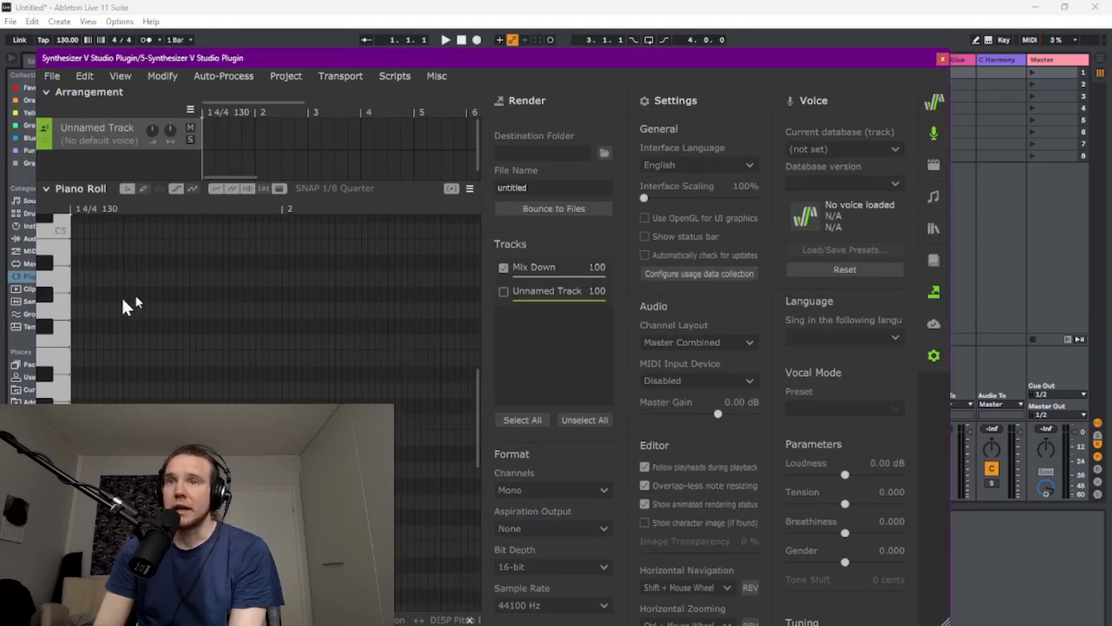
{"action": "left_click", "coordinate": [60, 364]}
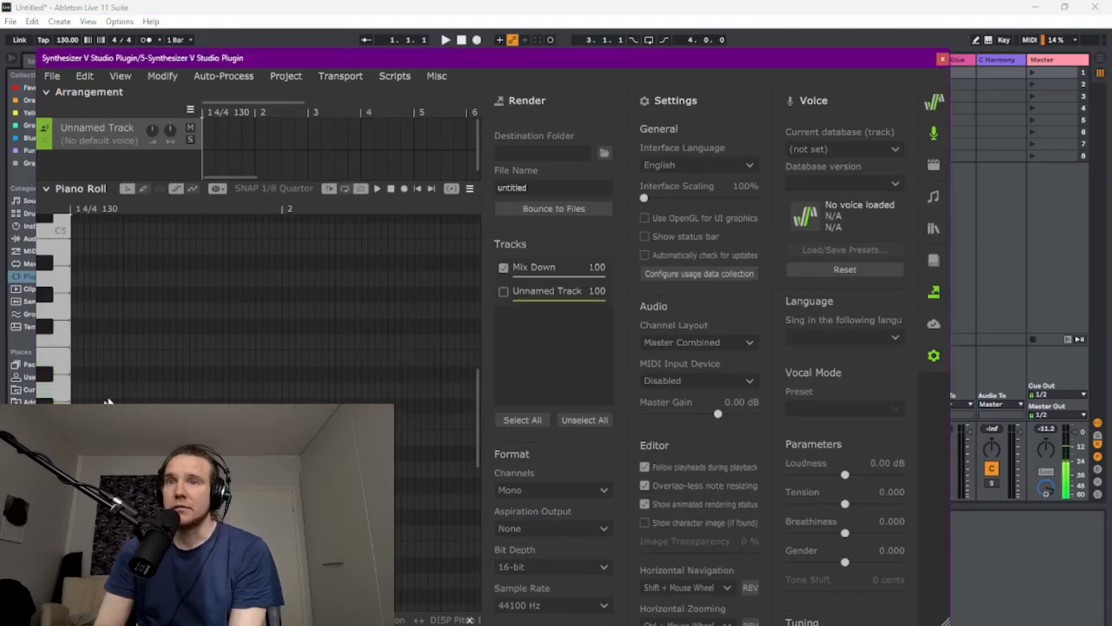
{"action": "left_click", "coordinate": [94, 363]}
{"action": "left_click_drag", "start_coordinate": [113, 360], "coordinate": [275, 354]}
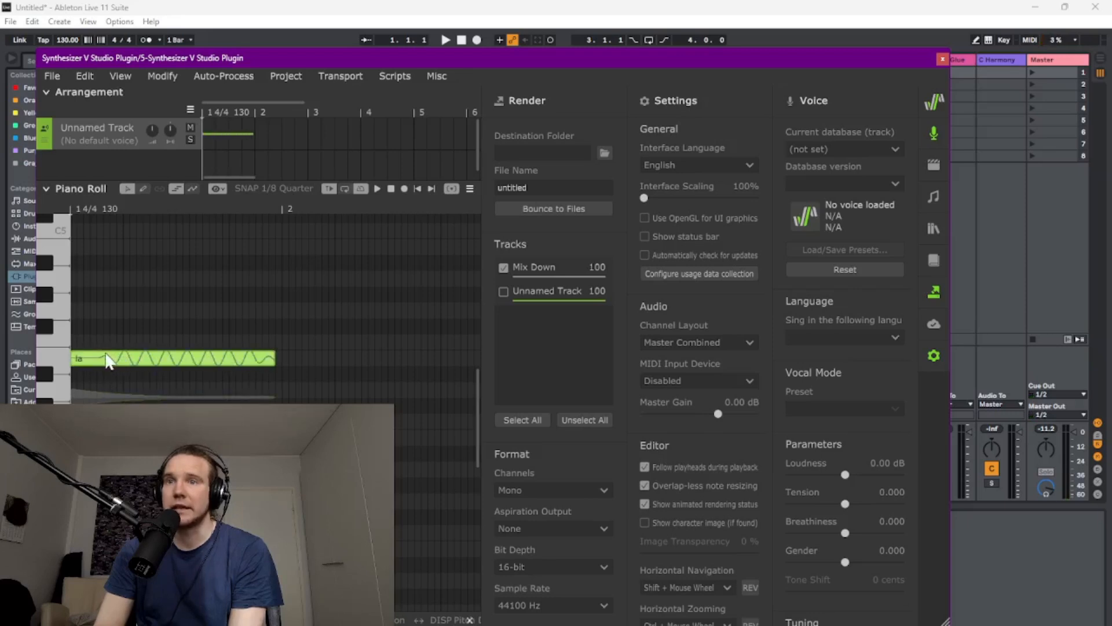
{"action": "left_click", "coordinate": [53, 75]}
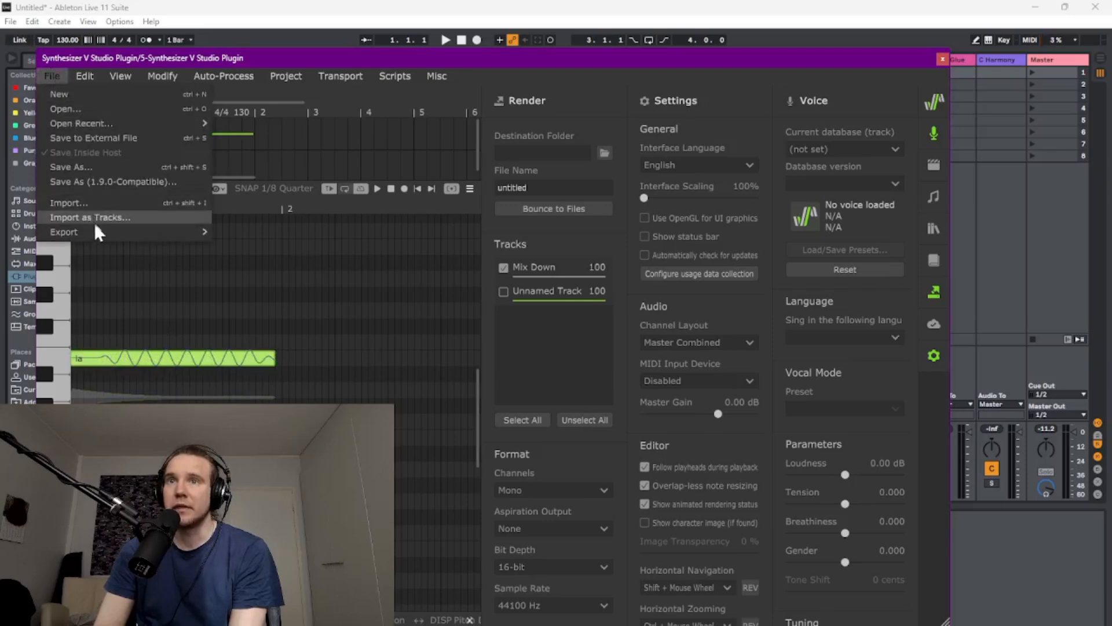
{"action": "mouse_move", "coordinate": [96, 228]}
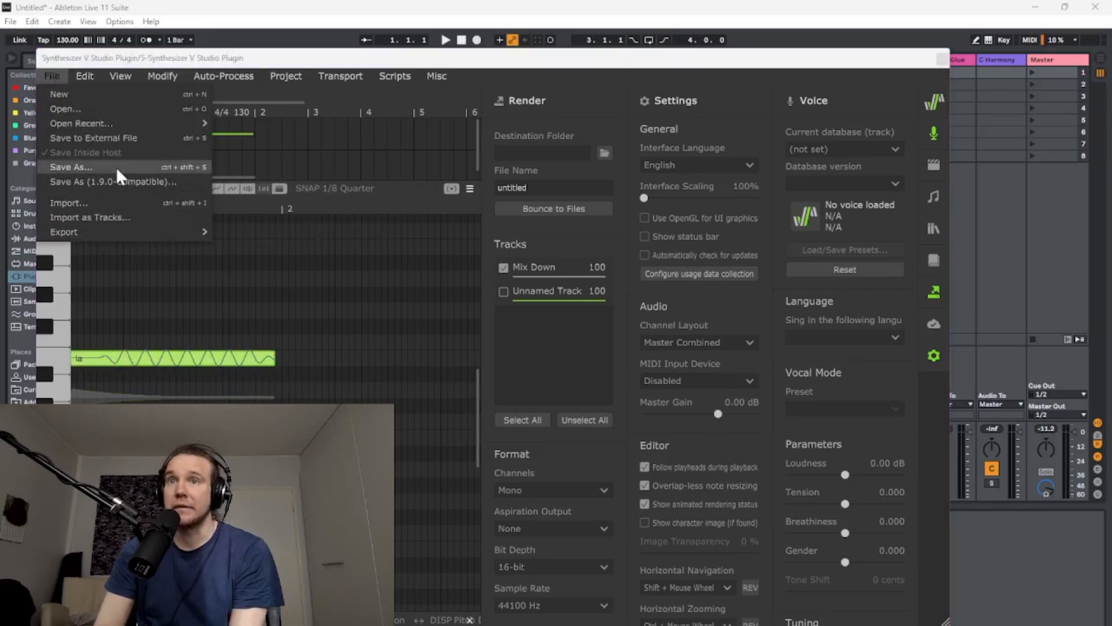
{"action": "left_click", "coordinate": [158, 356]}
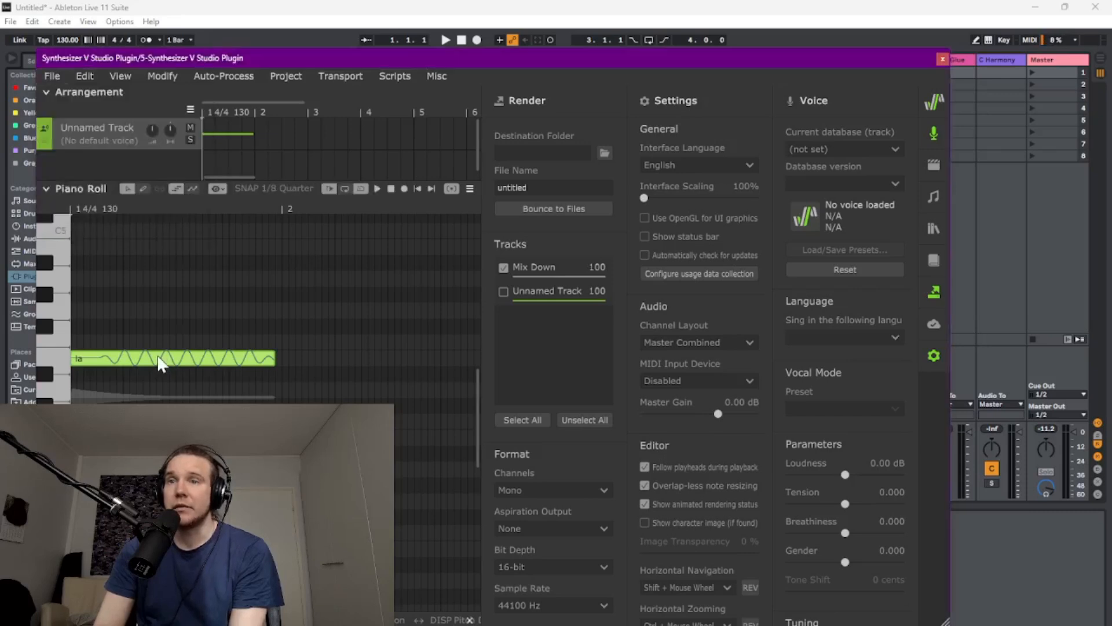
{"action": "left_click", "coordinate": [49, 77]}
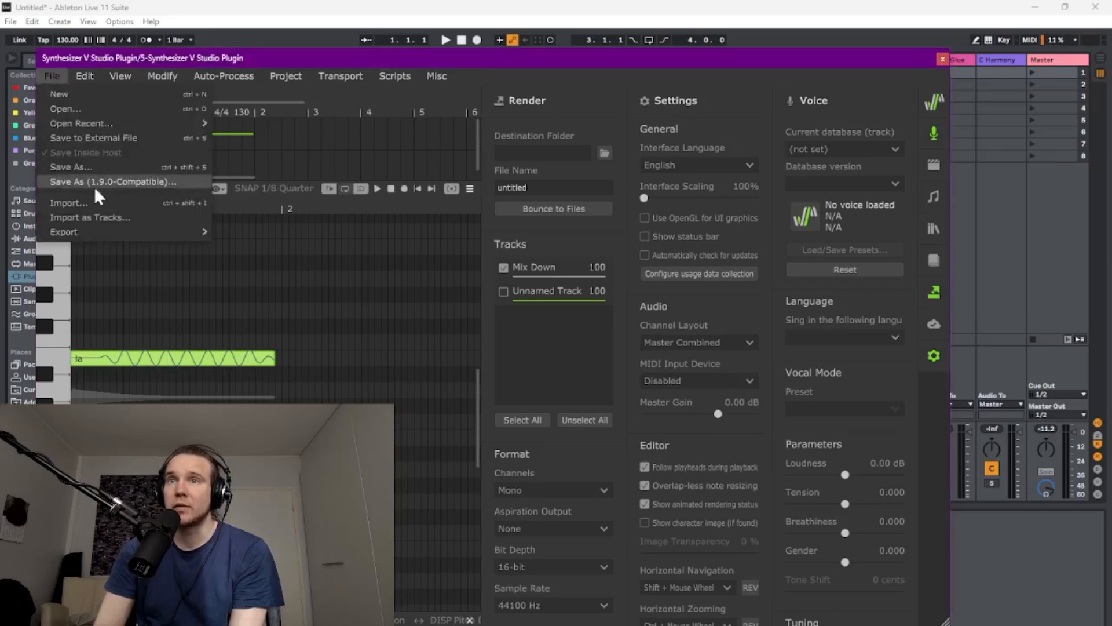
{"action": "left_click", "coordinate": [299, 343]}
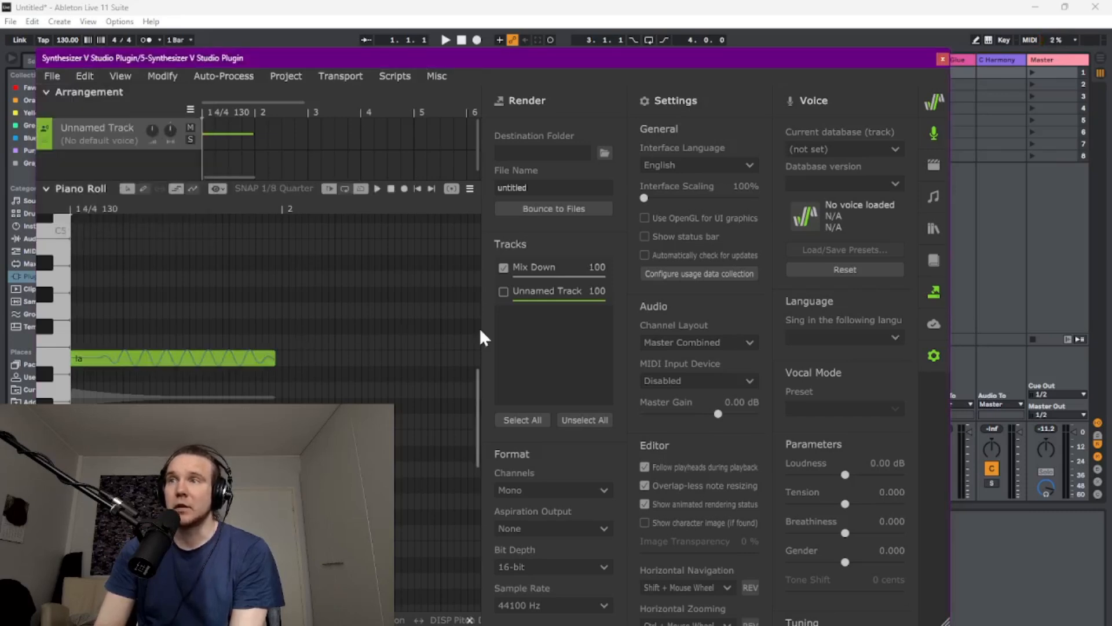
Close the Synthesizer V window and delete its track from the set
{"action": "left_click", "coordinate": [943, 60]}
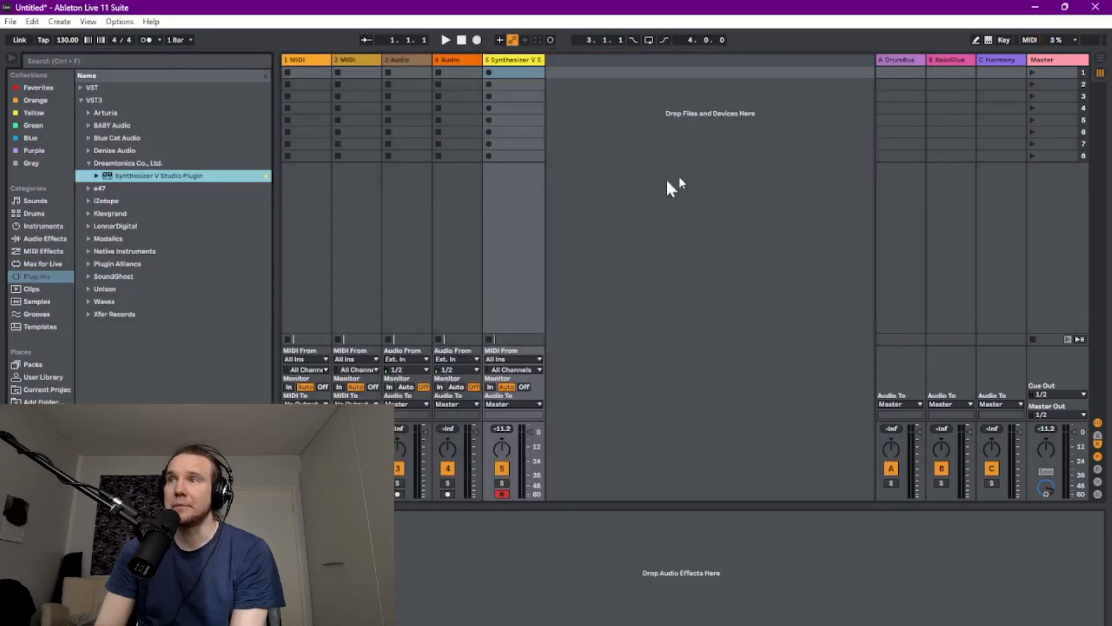
{"action": "right_click", "coordinate": [497, 60]}
{"action": "left_click", "coordinate": [520, 93]}
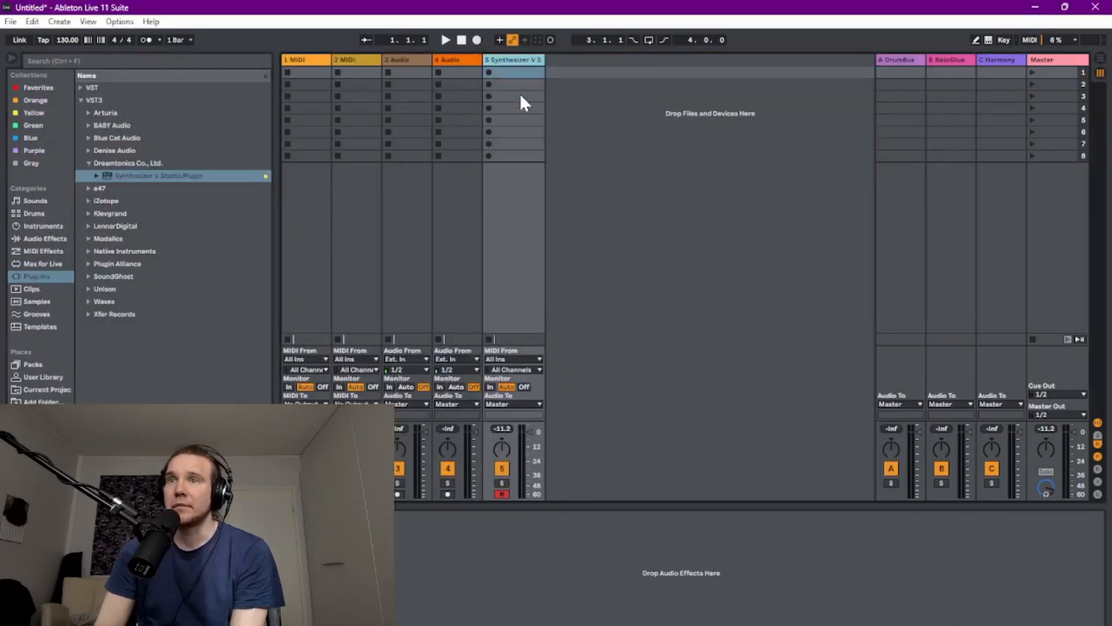
Browse to the Denise Audio VST3 plug-ins and load Bass XXL onto the 4 Audio track
{"action": "left_click", "coordinate": [88, 164]}
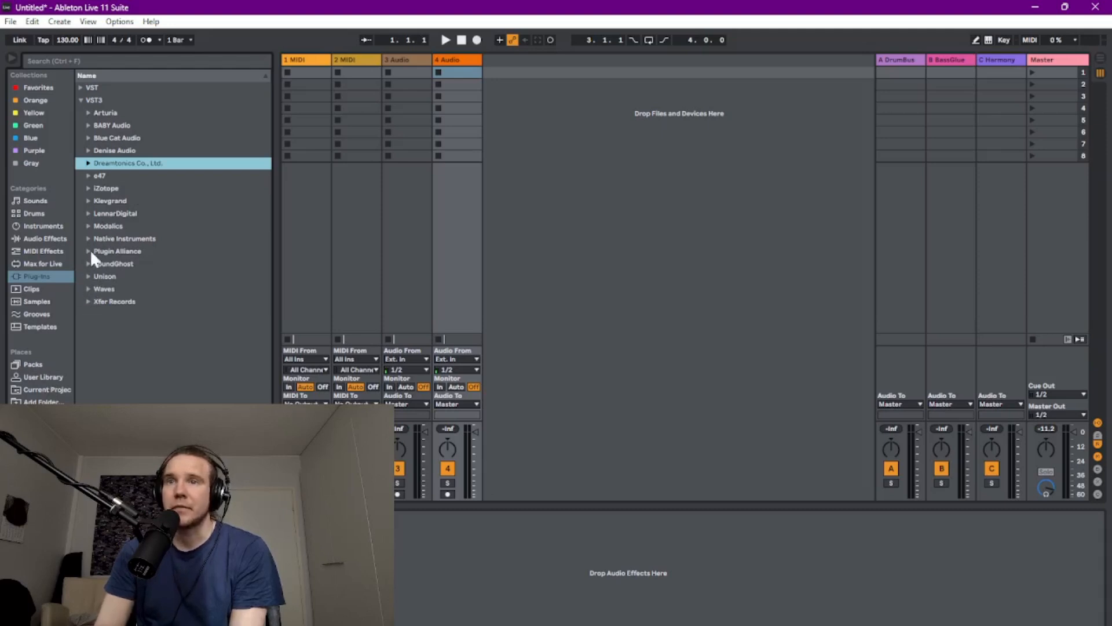
{"action": "left_click", "coordinate": [88, 150]}
{"action": "left_click", "coordinate": [110, 163]}
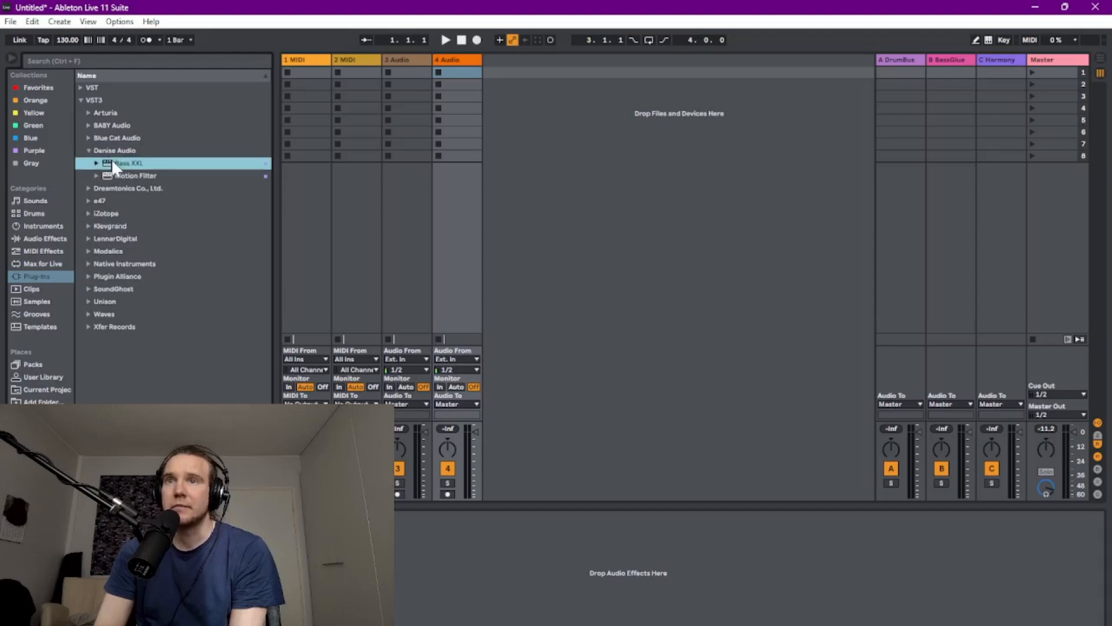
{"action": "left_click", "coordinate": [130, 176]}
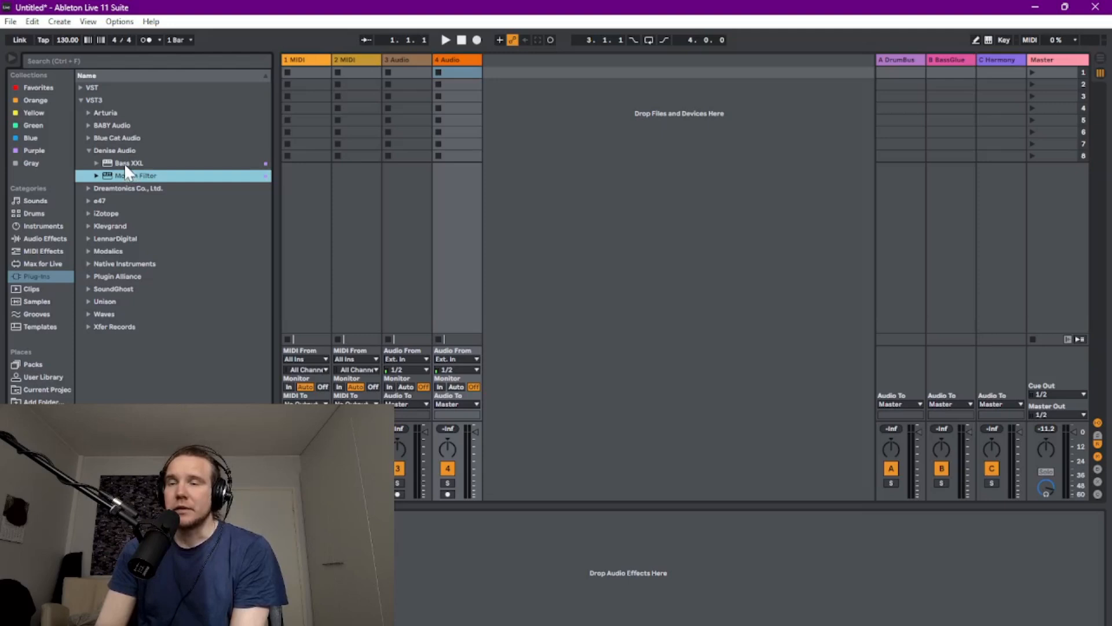
{"action": "left_click", "coordinate": [126, 163]}
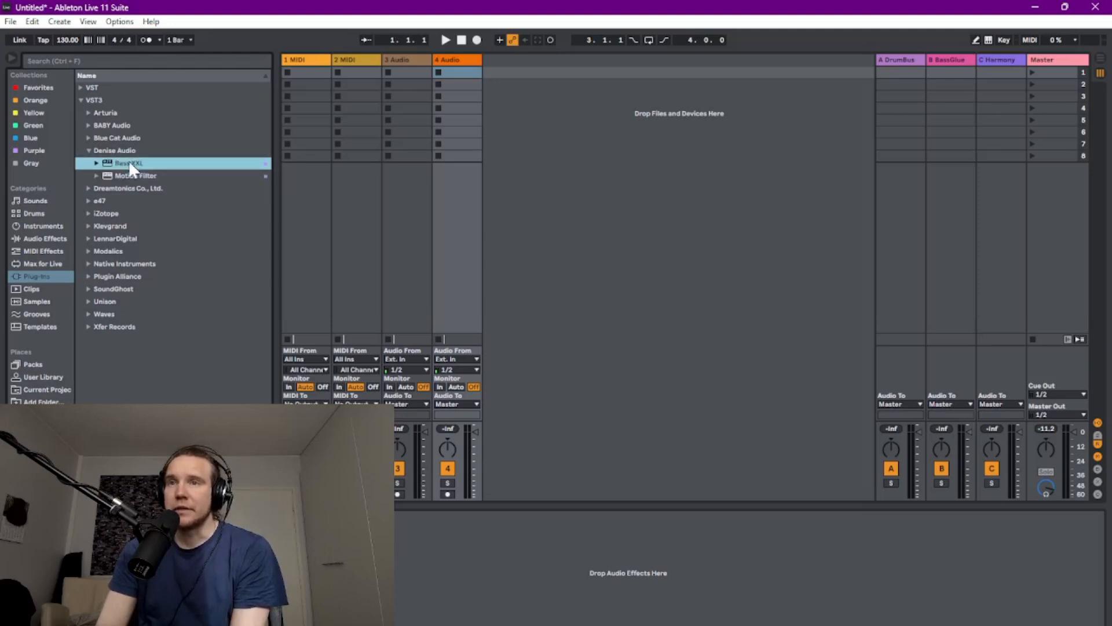
{"action": "double_click", "coordinate": [129, 162]}
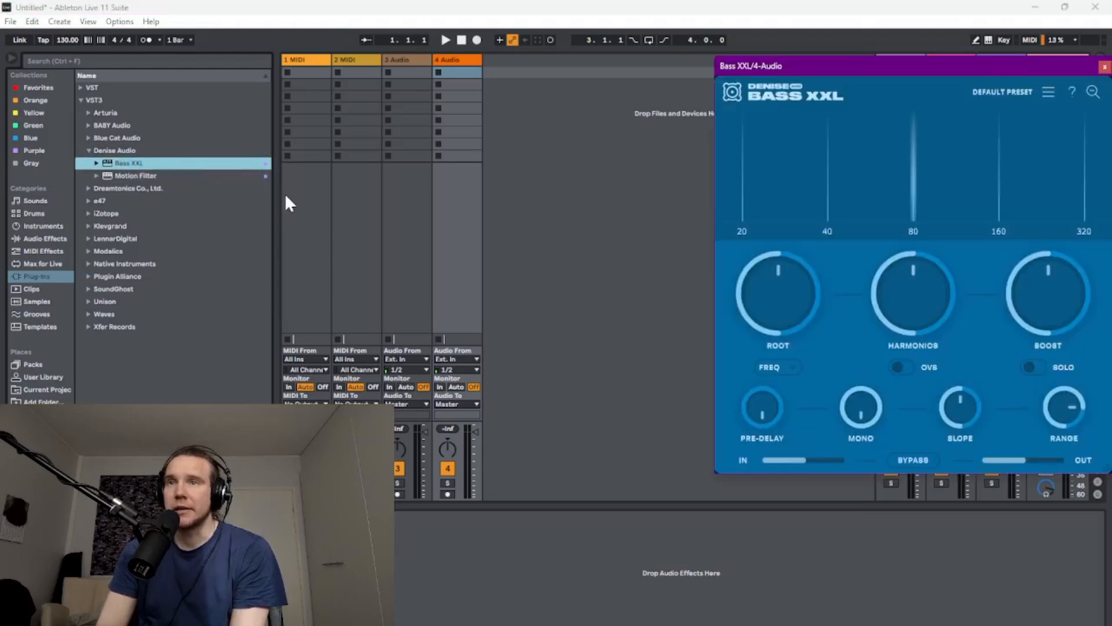
Adjust Bass XXL with harmonics at about 35%, root at its 320 Hz maximum and a raised boost, and close its window
{"action": "left_click_drag", "start_coordinate": [865, 68], "coordinate": [421, 102]}
{"action": "left_click_drag", "start_coordinate": [462, 293], "coordinate": [449, 324]}
{"action": "left_click_drag", "start_coordinate": [354, 334], "coordinate": [354, 165]}
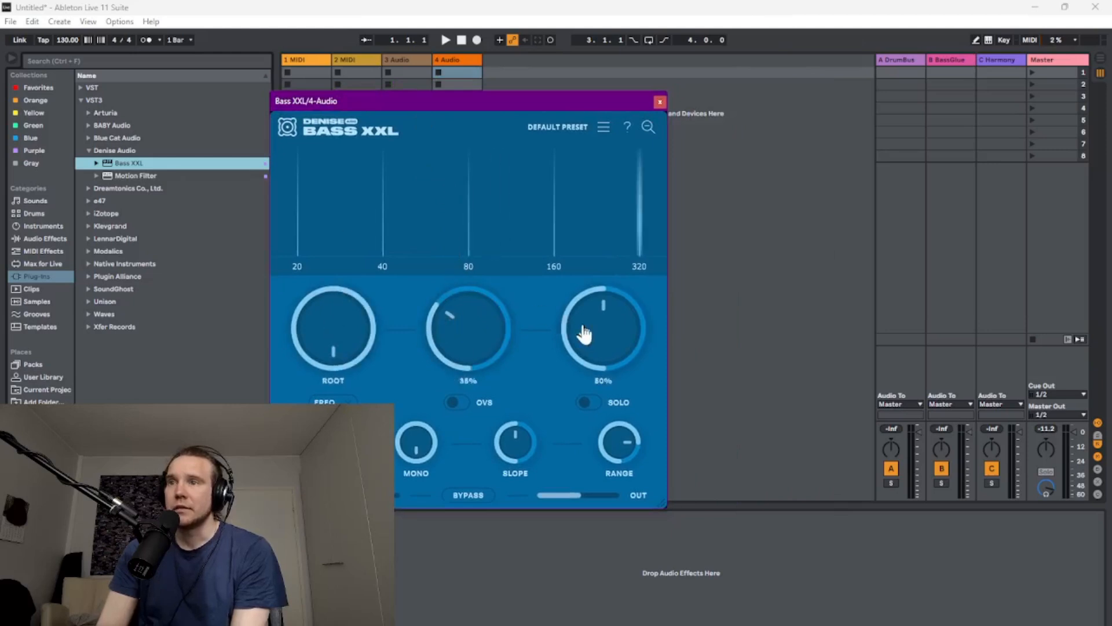
{"action": "left_click_drag", "start_coordinate": [580, 324], "coordinate": [614, 183]}
{"action": "left_click", "coordinate": [659, 102]}
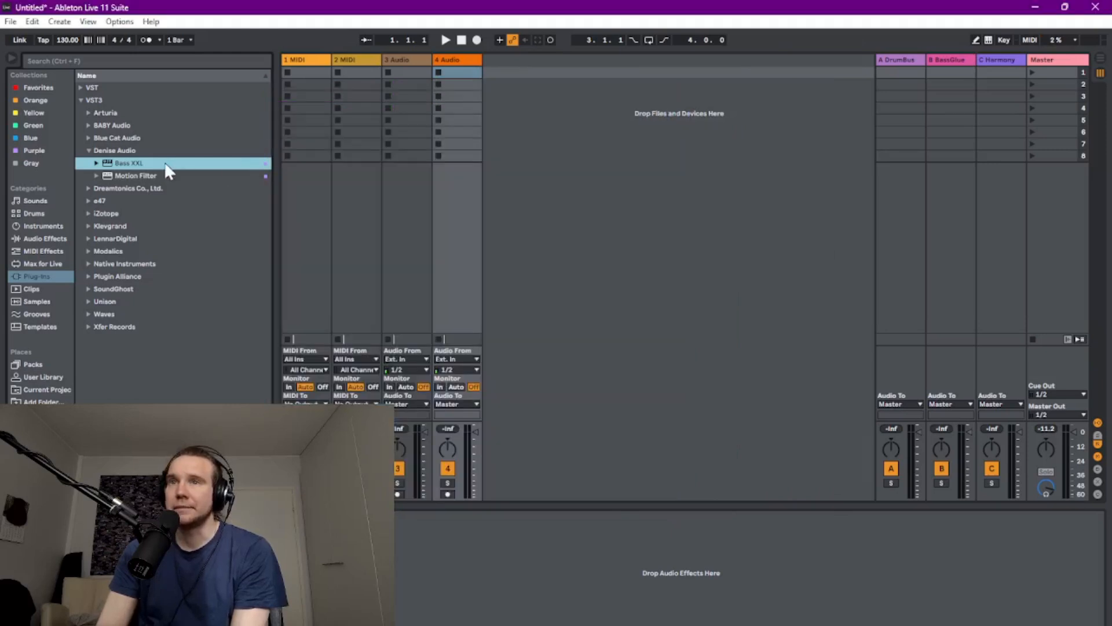
{"action": "left_click", "coordinate": [89, 150]}
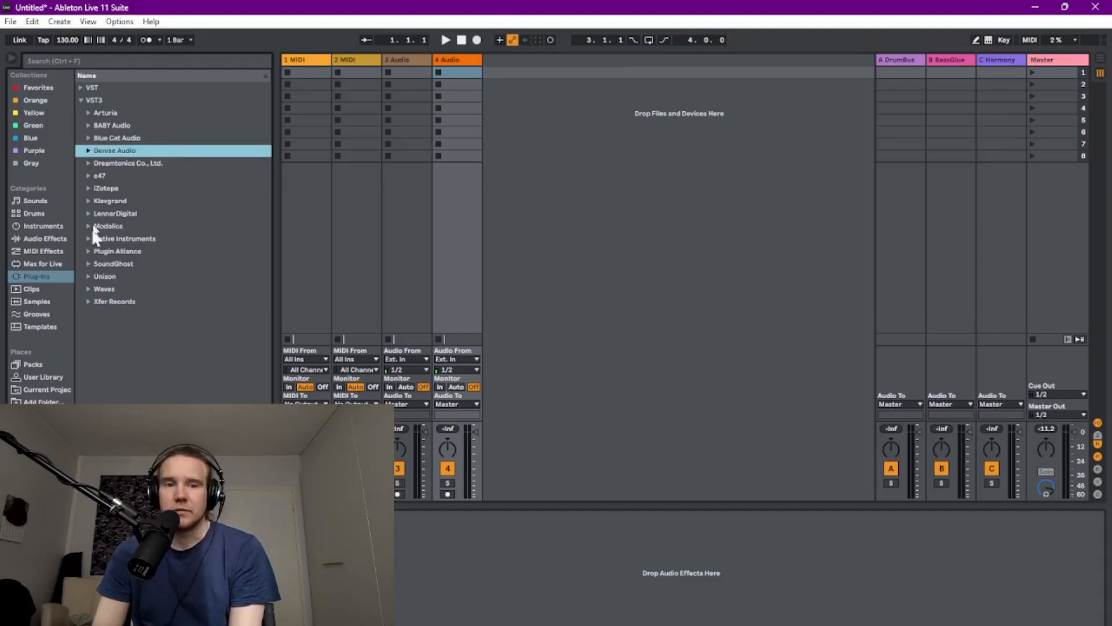
{"action": "left_click", "coordinate": [1035, 7]}
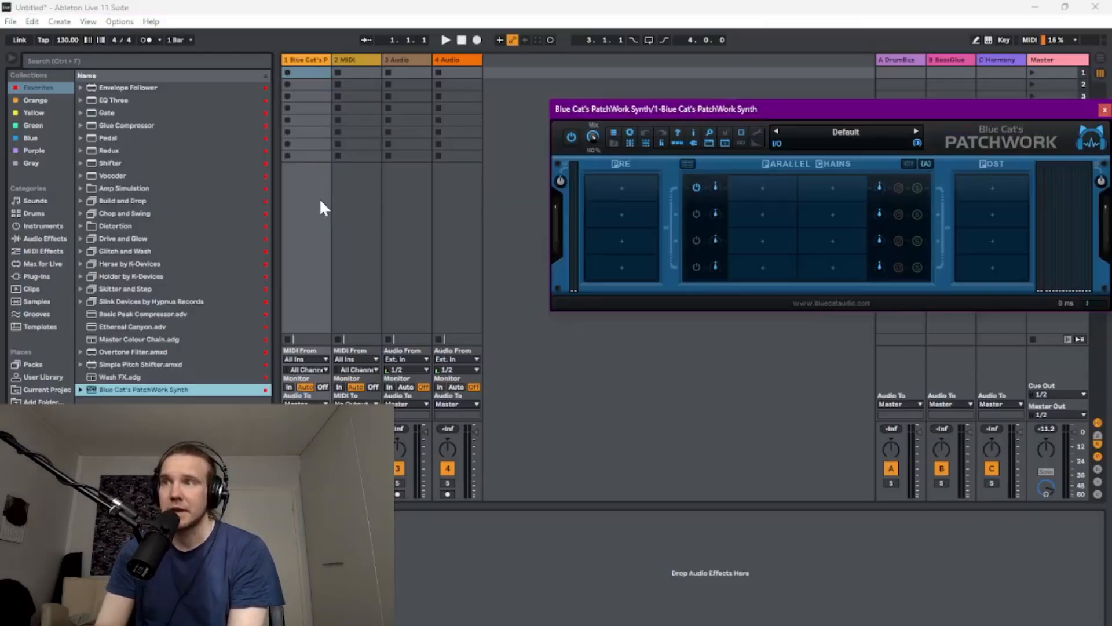
Load Massive X.vst3 into the first Post slot of Blue Cat's PatchWork Synth and close the Massive X editor
{"action": "left_click_drag", "start_coordinate": [732, 112], "coordinate": [448, 113]}
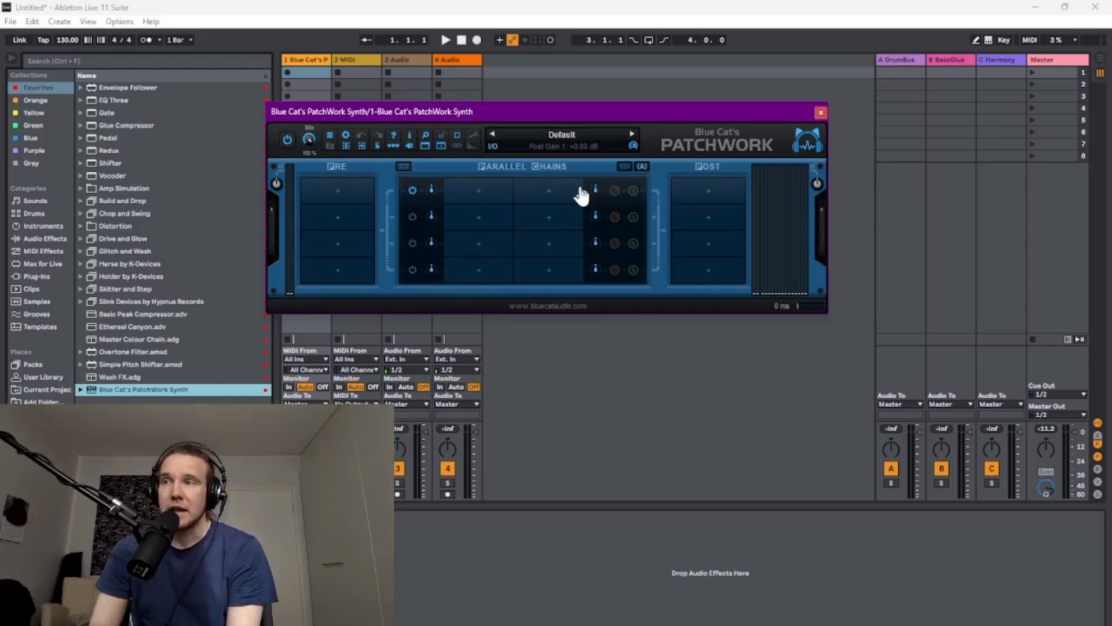
{"action": "left_click", "coordinate": [705, 197]}
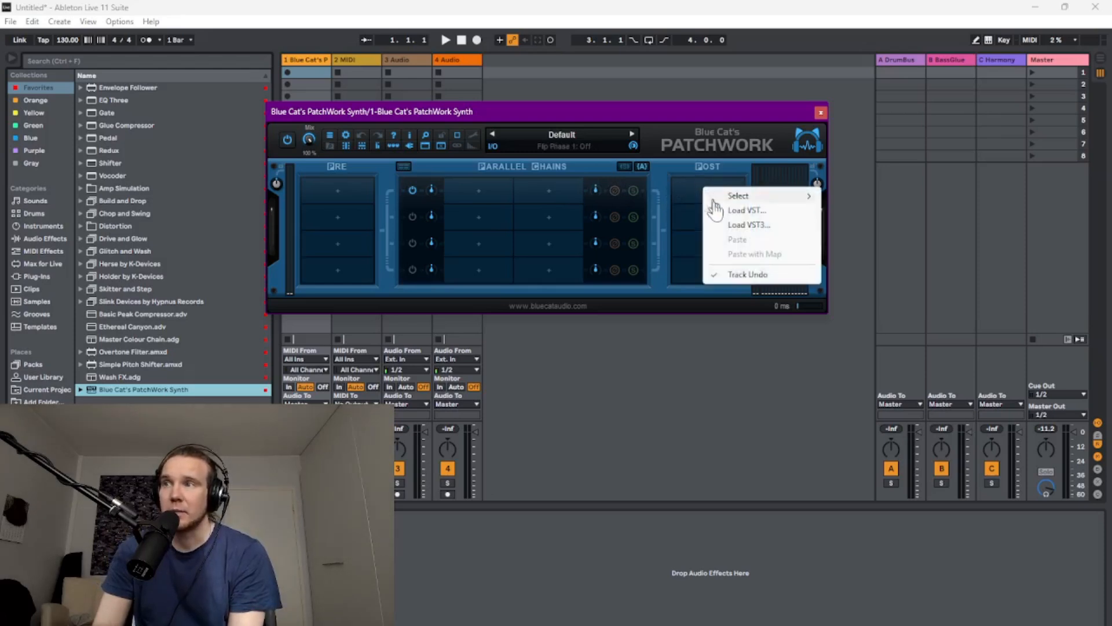
{"action": "left_click", "coordinate": [722, 230]}
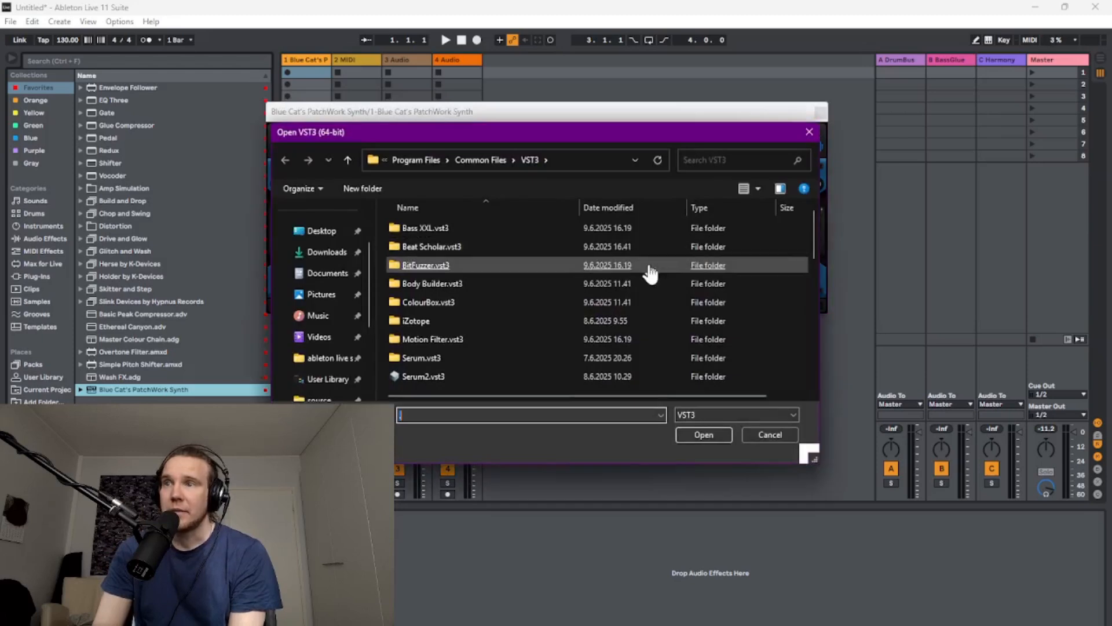
{"action": "scroll", "coordinate": [501, 297], "scroll_direction": "down", "scroll_amount": 10}
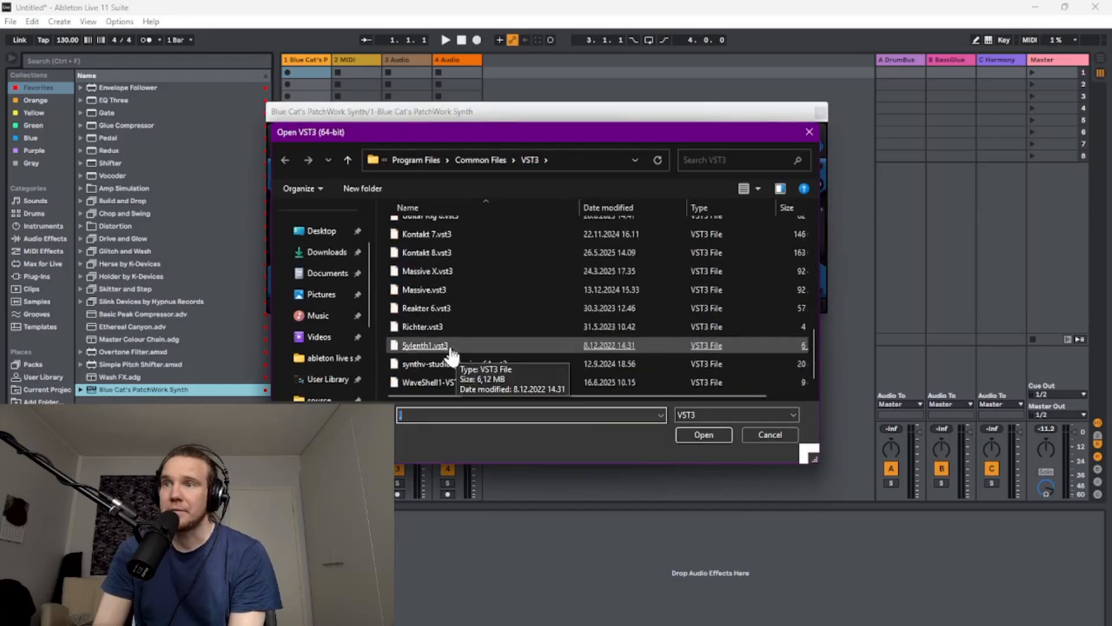
{"action": "scroll", "coordinate": [423, 348], "scroll_direction": "down", "scroll_amount": 1}
{"action": "double_click", "coordinate": [419, 275]}
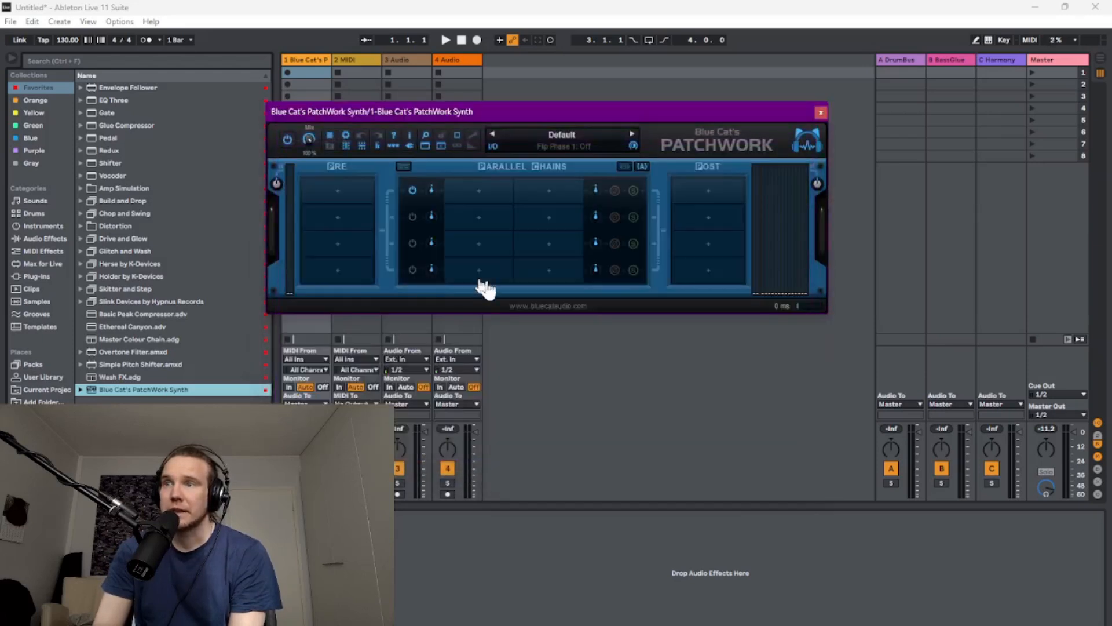
{"action": "left_click", "coordinate": [591, 261]}
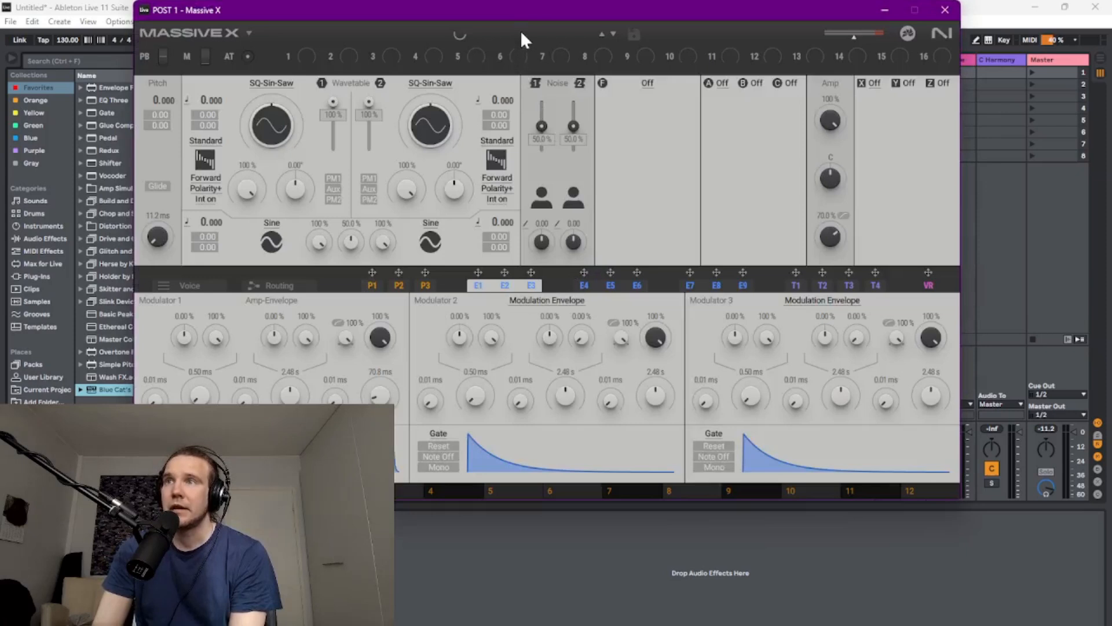
{"action": "left_click_drag", "start_coordinate": [516, 12], "coordinate": [516, 67]}
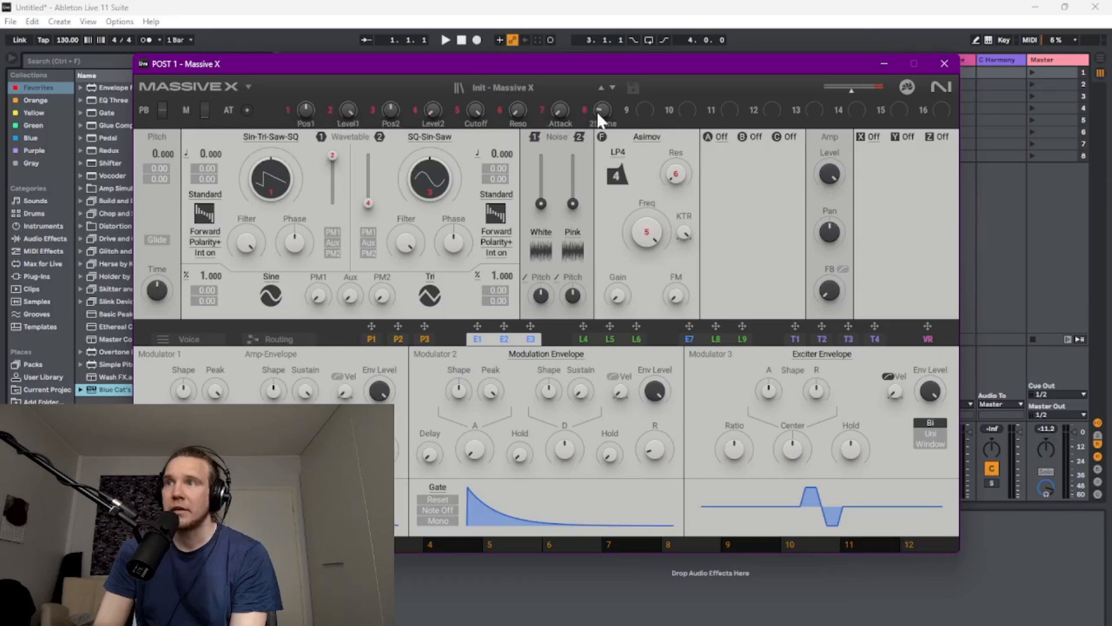
{"action": "left_click", "coordinate": [939, 62]}
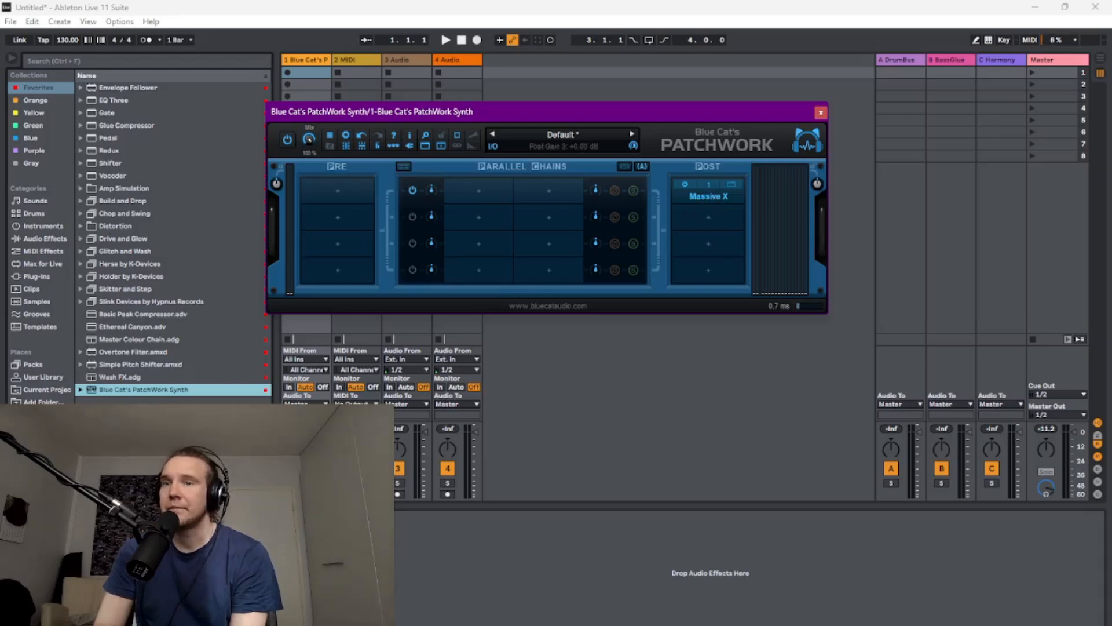
Map all parameters of the Massive X plug-in in PatchWork's first Post slot
{"action": "key", "text": "ctrl+alt+p"}
{"action": "key", "text": "ctrl+alt+p"}
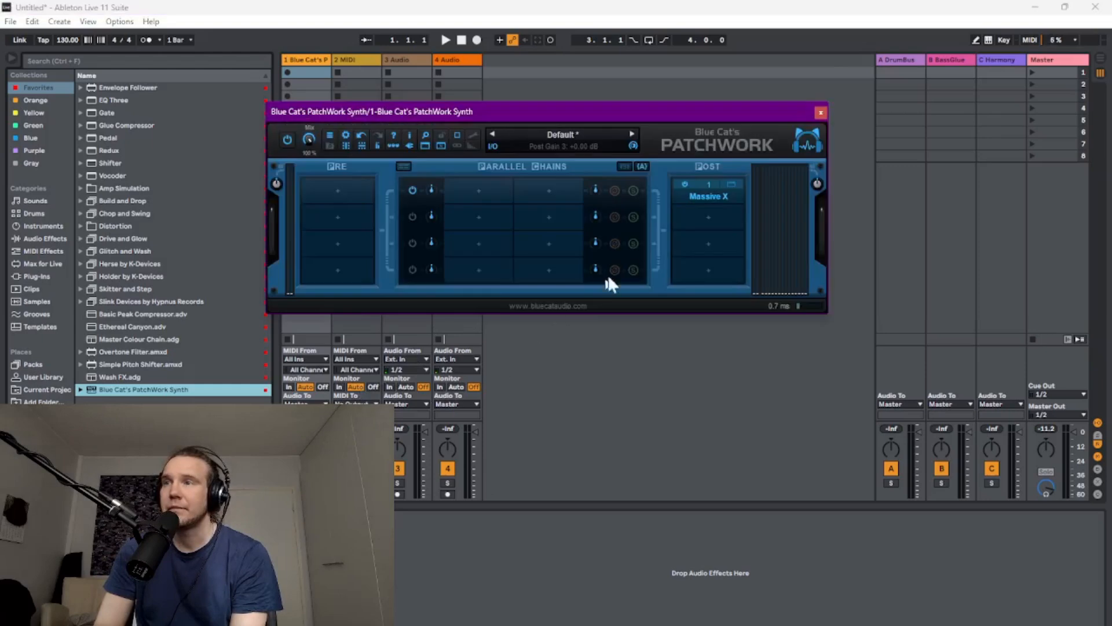
{"action": "right_click", "coordinate": [695, 198]}
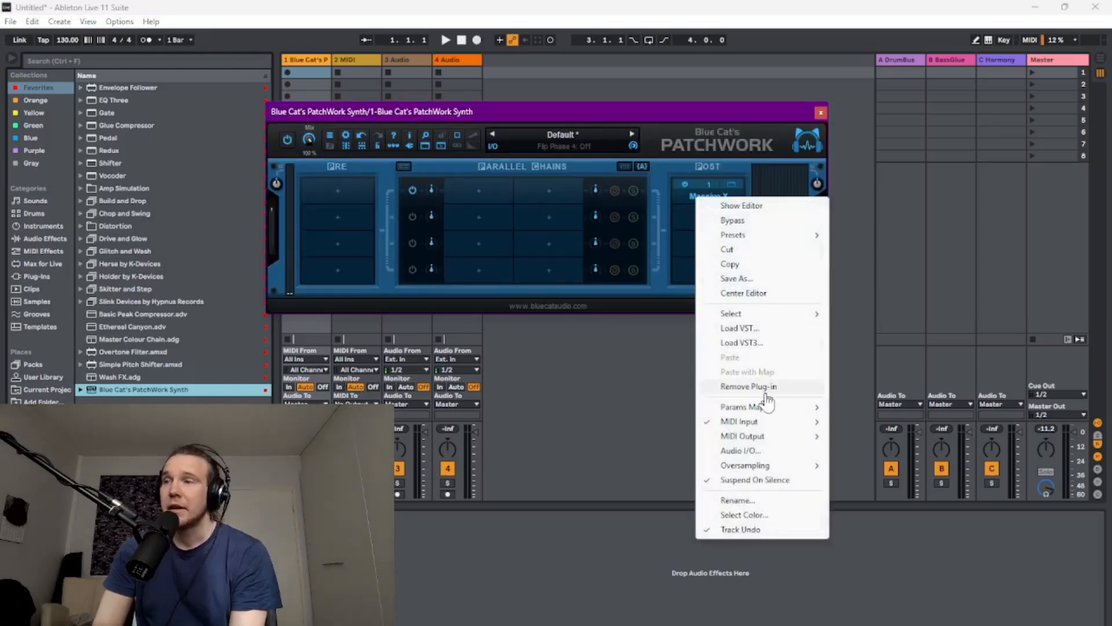
{"action": "mouse_move", "coordinate": [769, 409]}
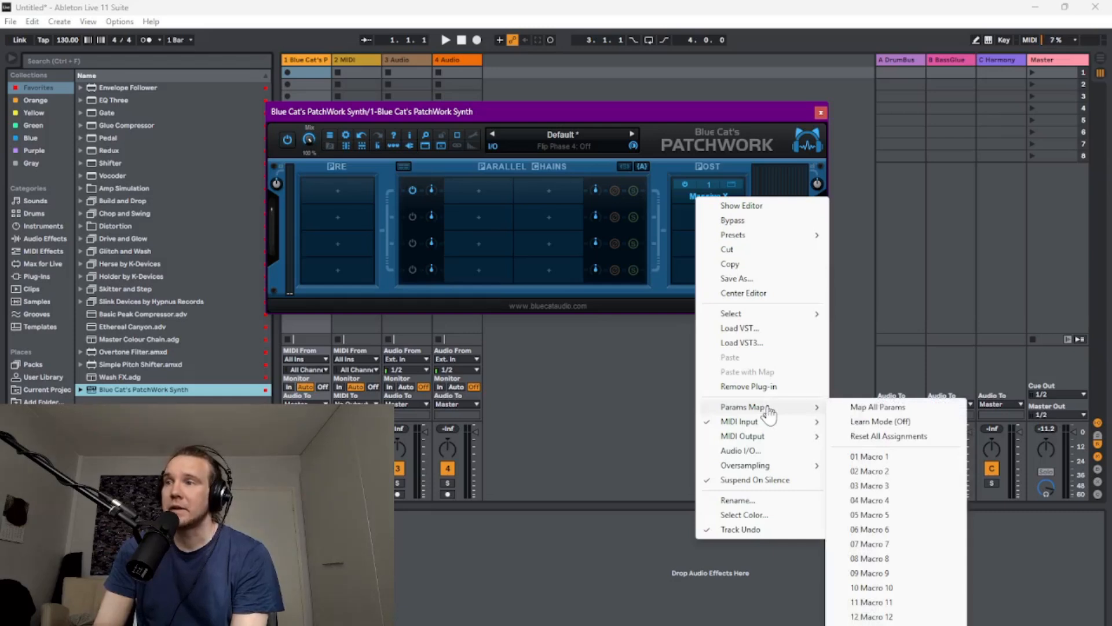
{"action": "left_click", "coordinate": [883, 404]}
{"action": "mouse_move", "coordinate": [806, 409]}
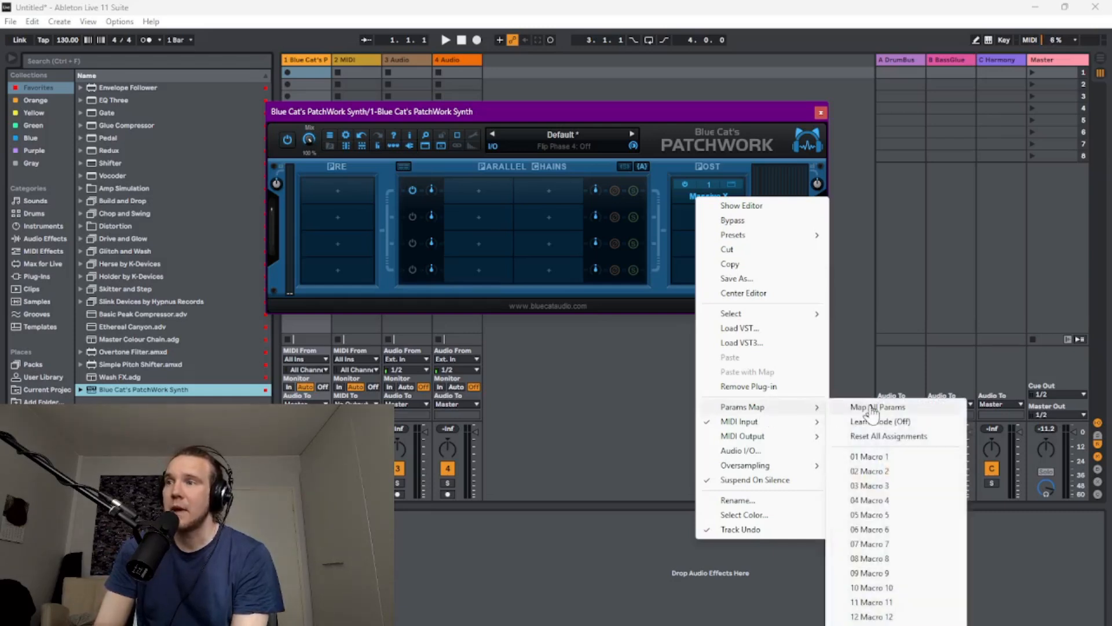
{"action": "left_click", "coordinate": [874, 409]}
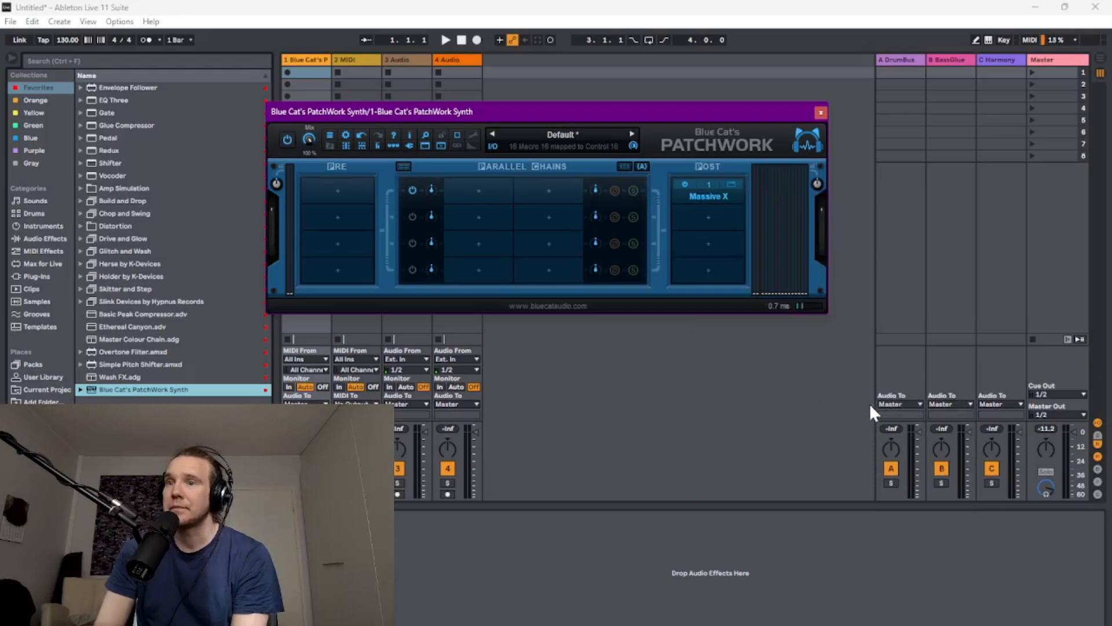
Unfold the PatchWork Synth device's parameters and turn on Configure mode to list Massive X's 16 macros
{"action": "left_click", "coordinate": [223, 517]}
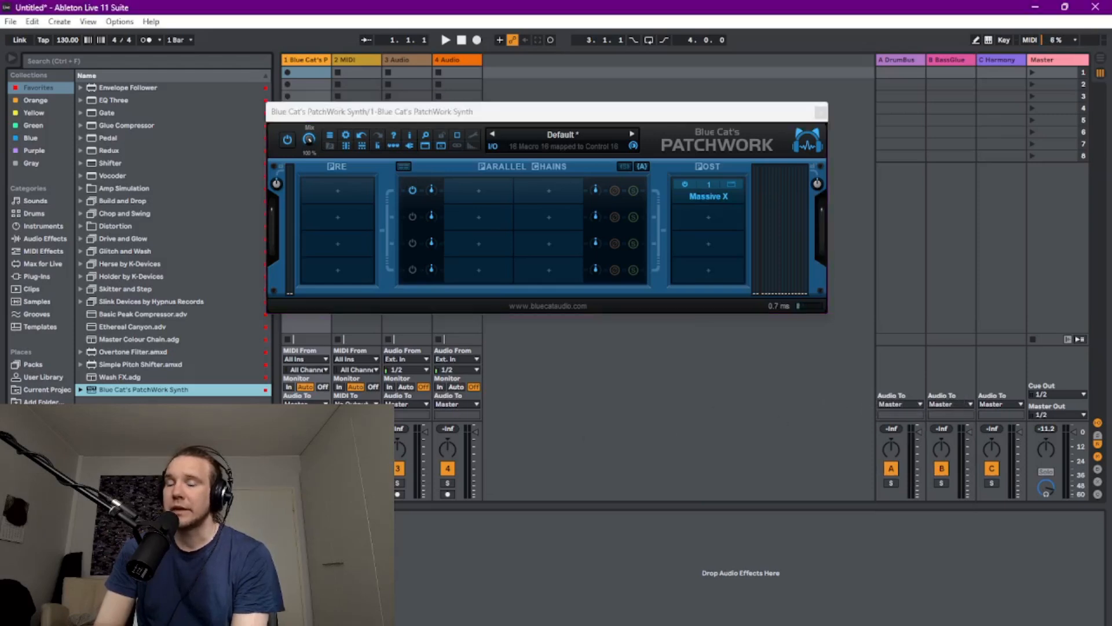
{"action": "left_click", "coordinate": [331, 517]}
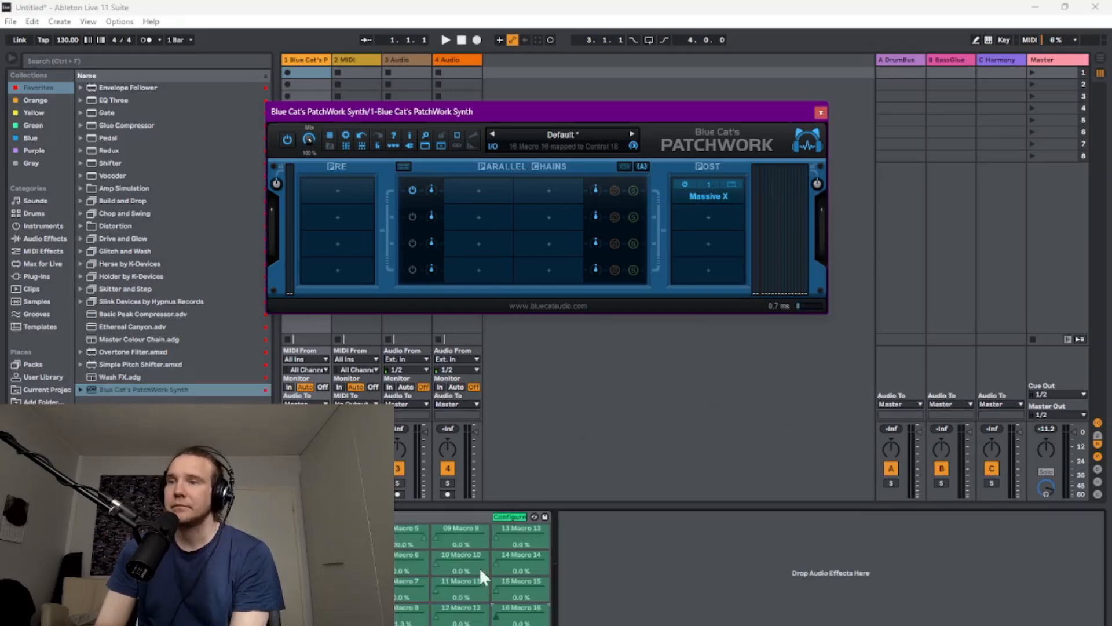
Turn off Configure mode, group the PatchWork Synth device into an Instrument Rack and show the rack's macro controls
{"action": "left_click", "coordinate": [503, 515]}
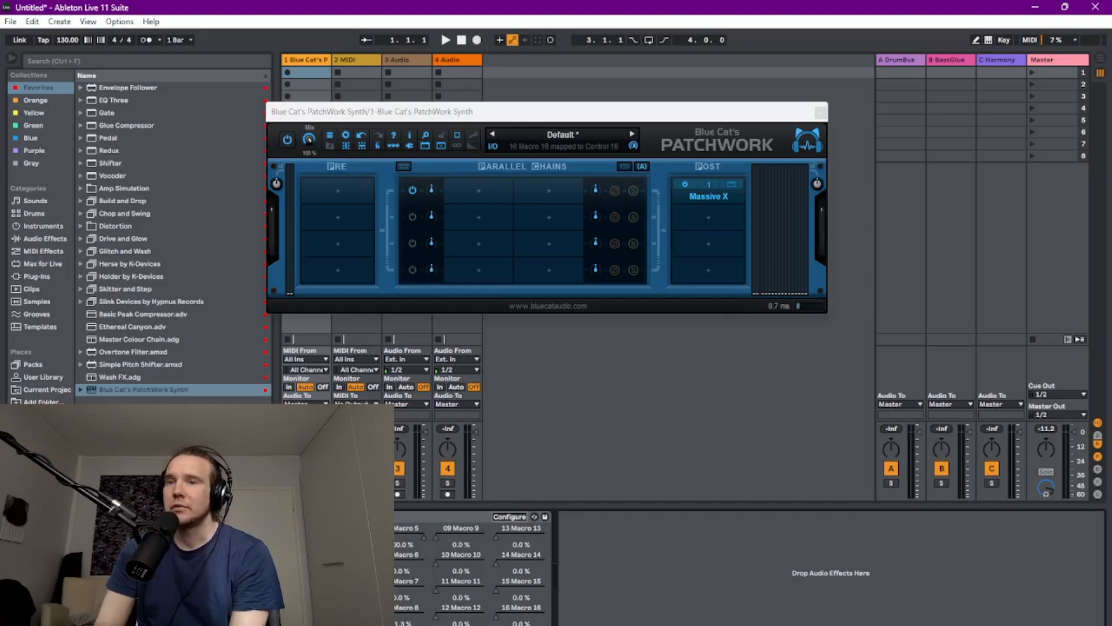
{"action": "left_click", "coordinate": [386, 516]}
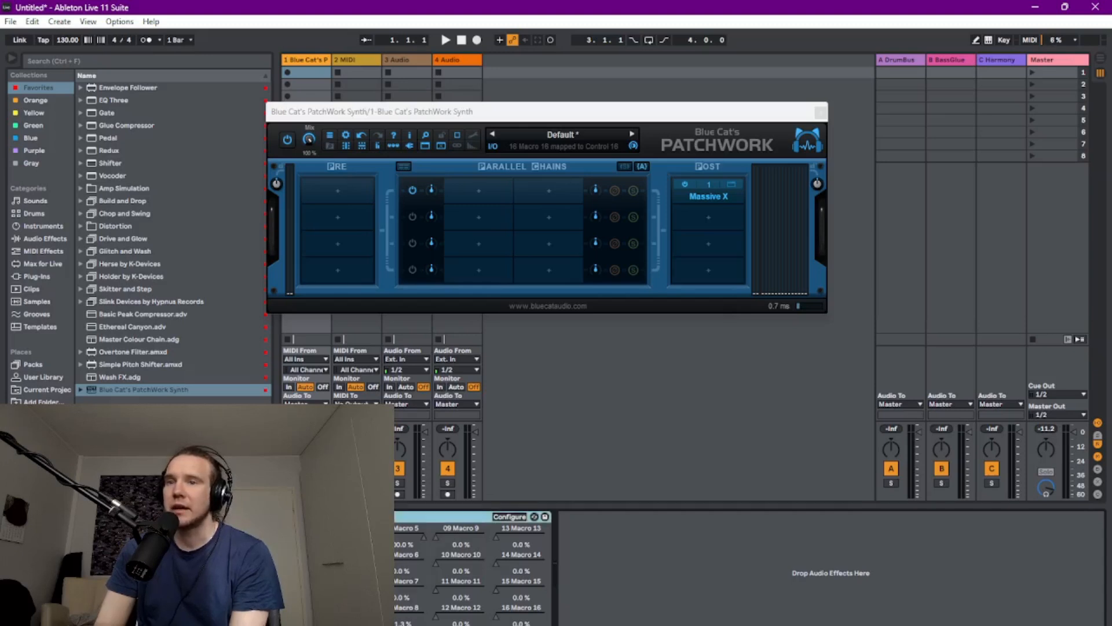
{"action": "key", "text": "ctrl+g"}
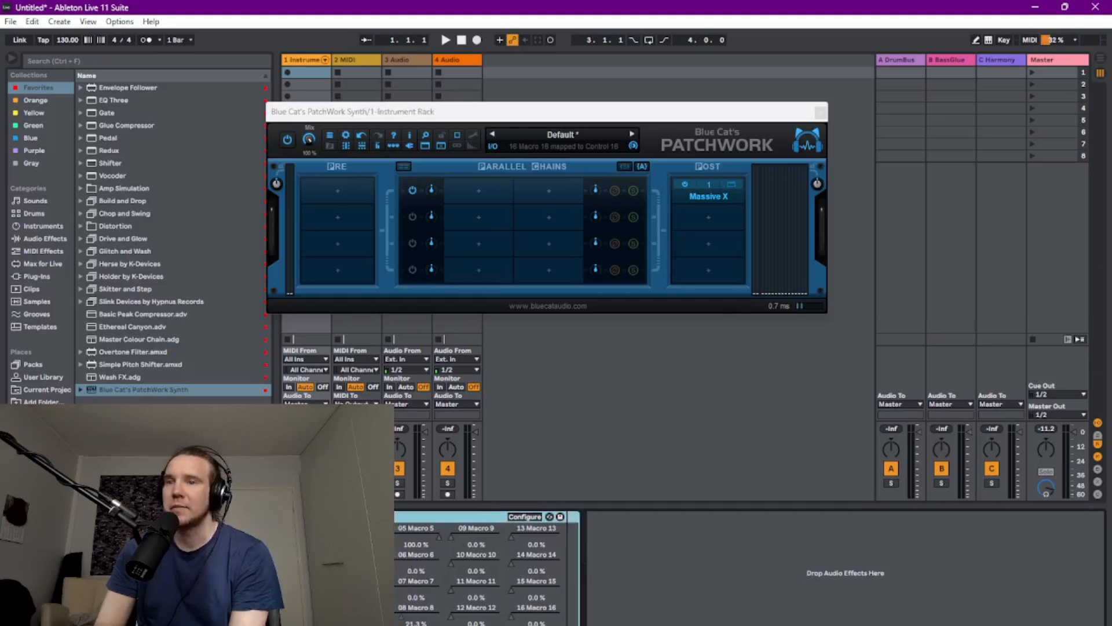
{"action": "left_click", "coordinate": [165, 528]}
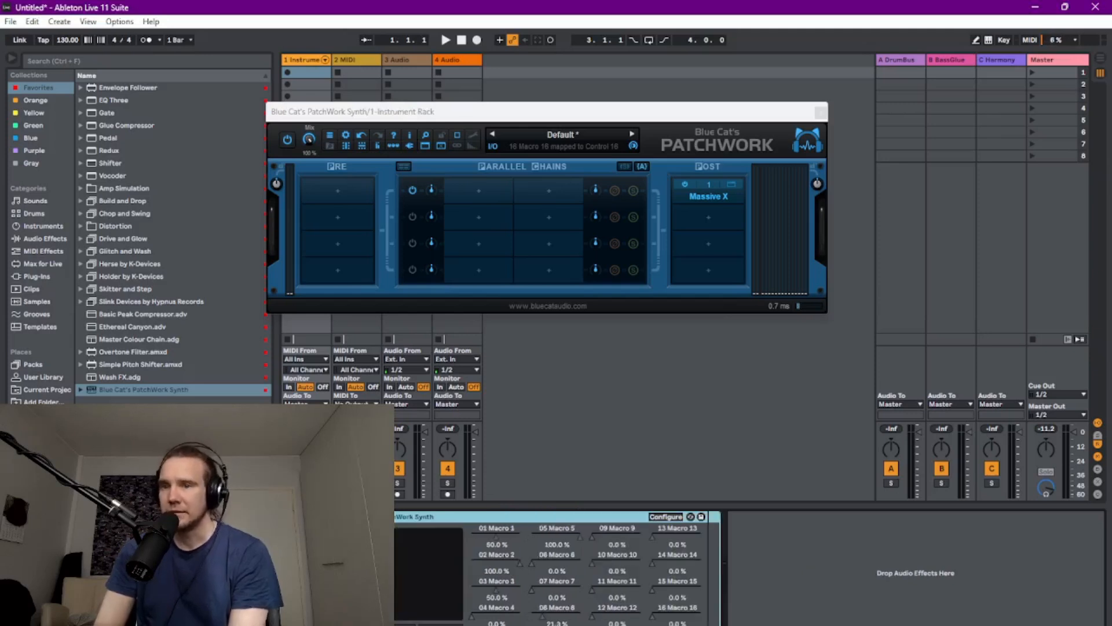
Map the PatchWork Synth parameters 01 Macro 1 through 04 Macro 4 to the Instrument Rack's macro knobs and leave mapping mode
{"action": "left_click", "coordinate": [278, 516]}
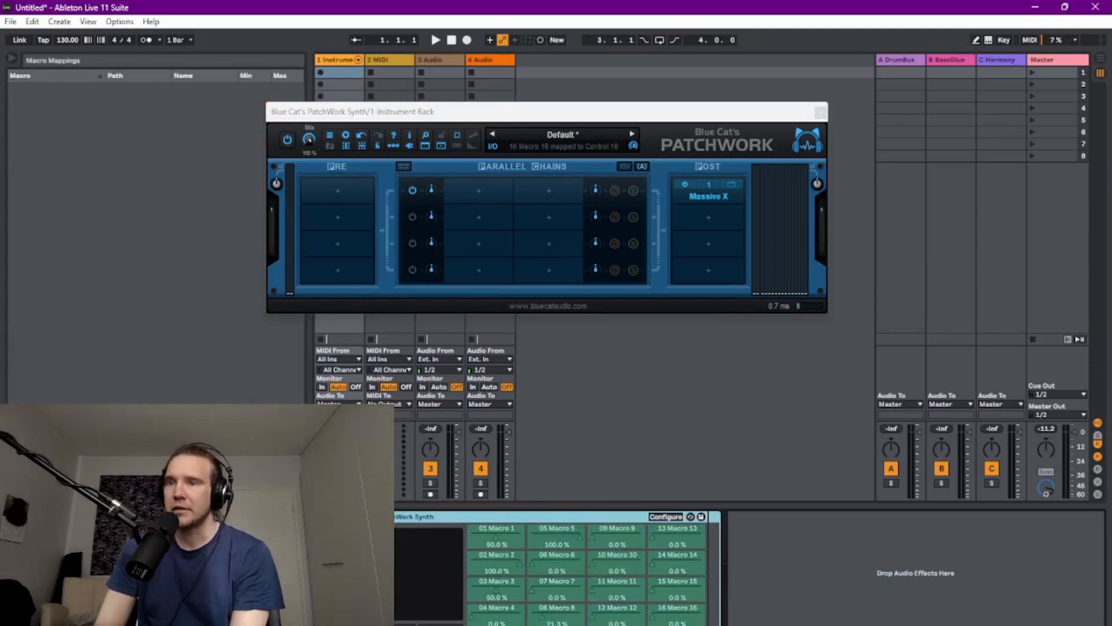
{"action": "left_click", "coordinate": [504, 535]}
{"action": "left_click", "coordinate": [496, 536]}
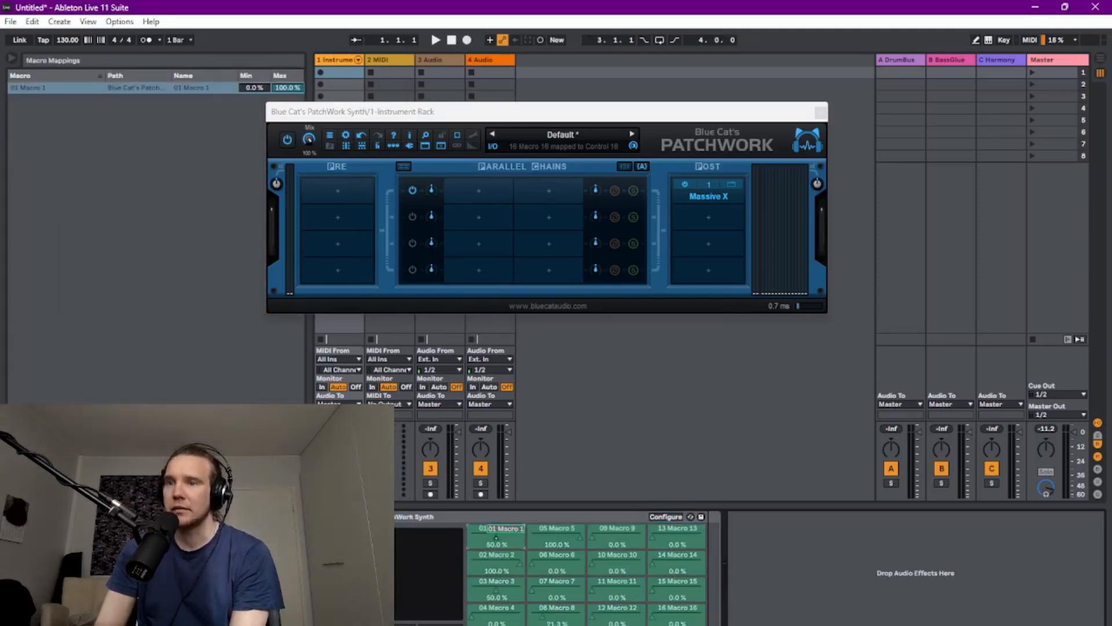
{"action": "left_click", "coordinate": [497, 554]}
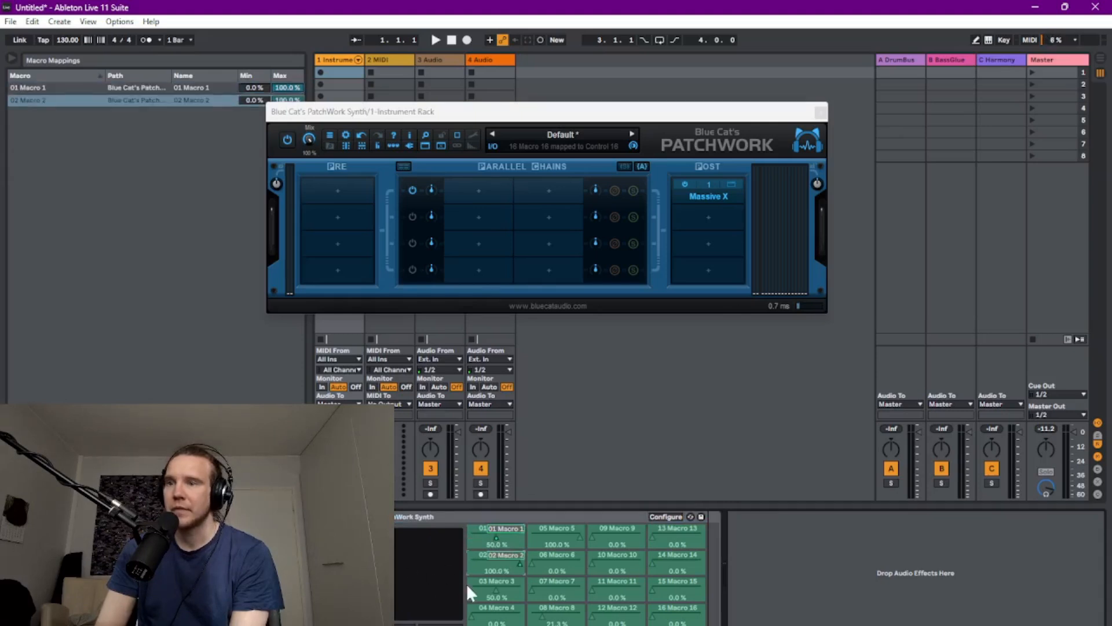
{"action": "left_click", "coordinate": [496, 588]}
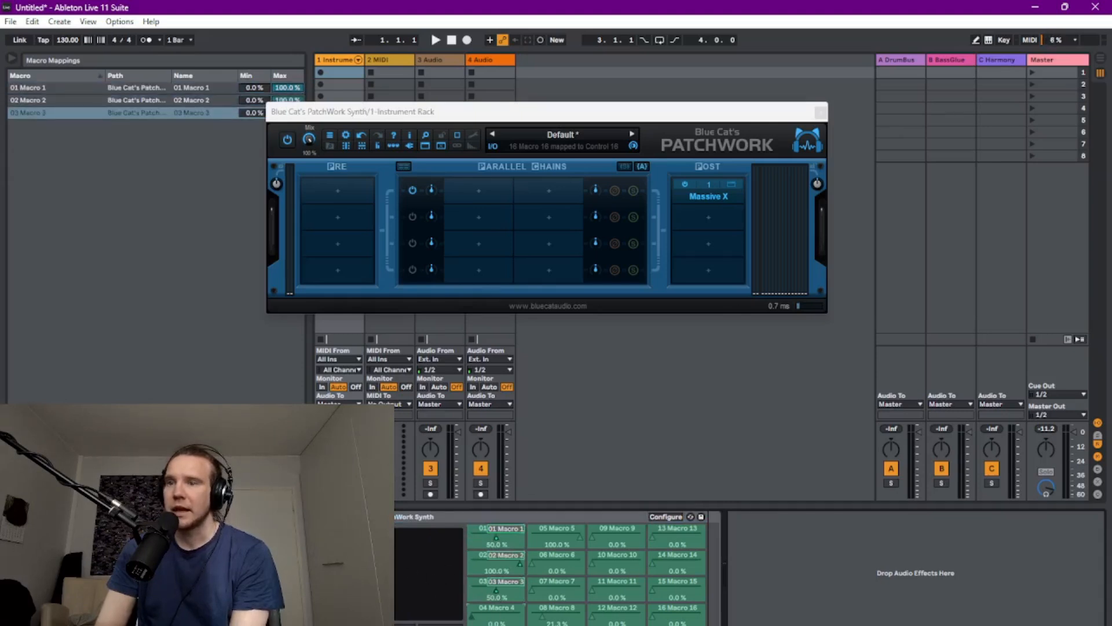
{"action": "left_click", "coordinate": [496, 612]}
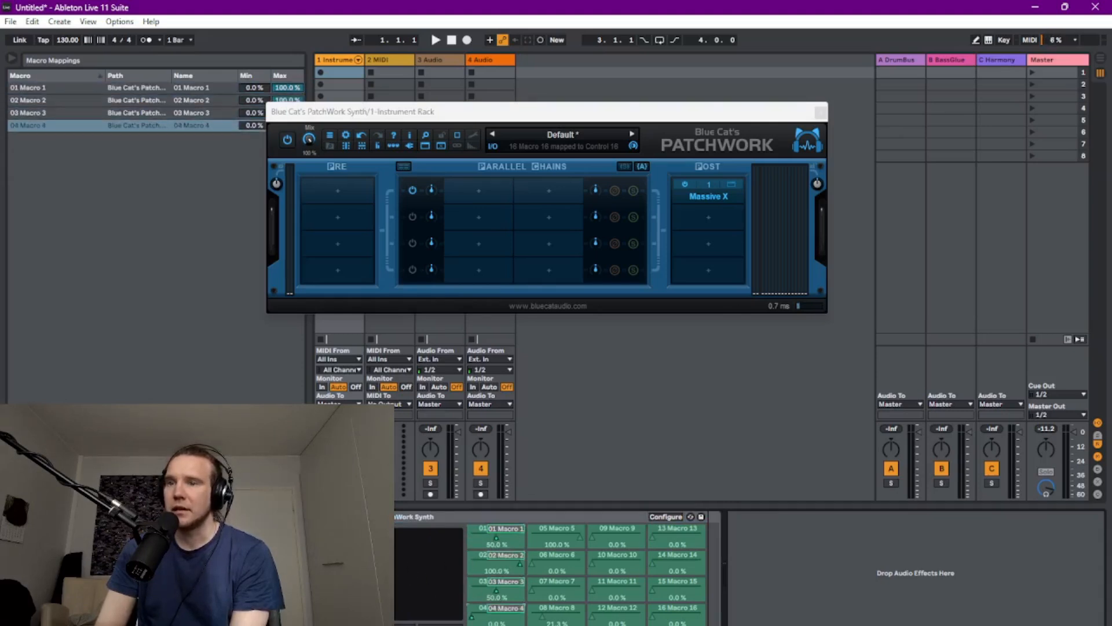
{"action": "left_click", "coordinate": [180, 516]}
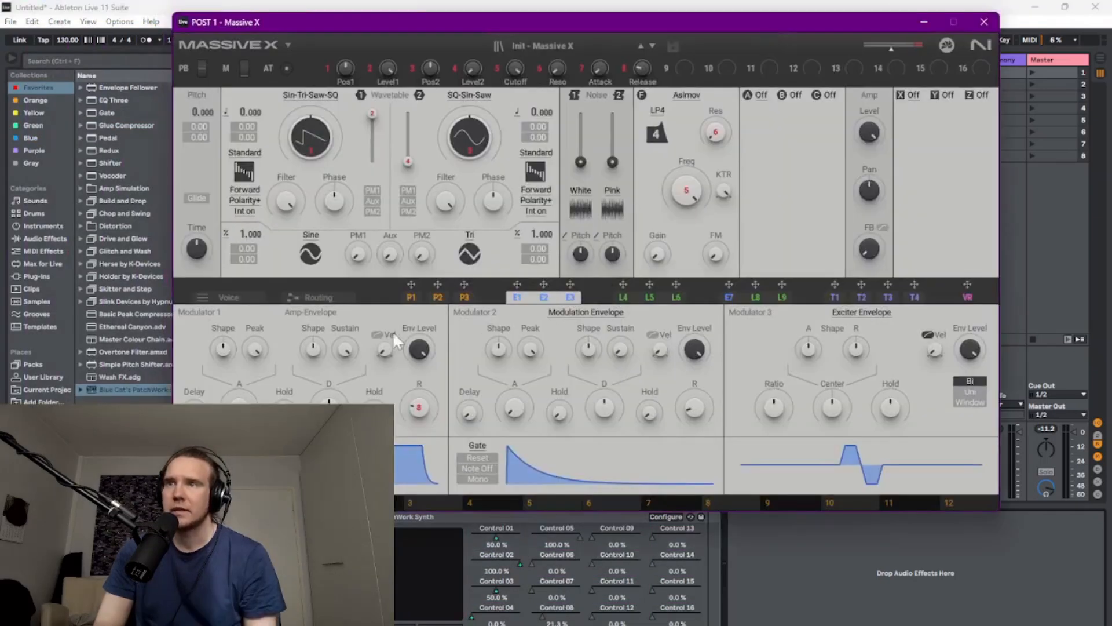
Open the name of the Instrument Rack's first mapped macro knob for renaming
{"action": "right_click", "coordinate": [184, 551]}
{"action": "right_click", "coordinate": [177, 537]}
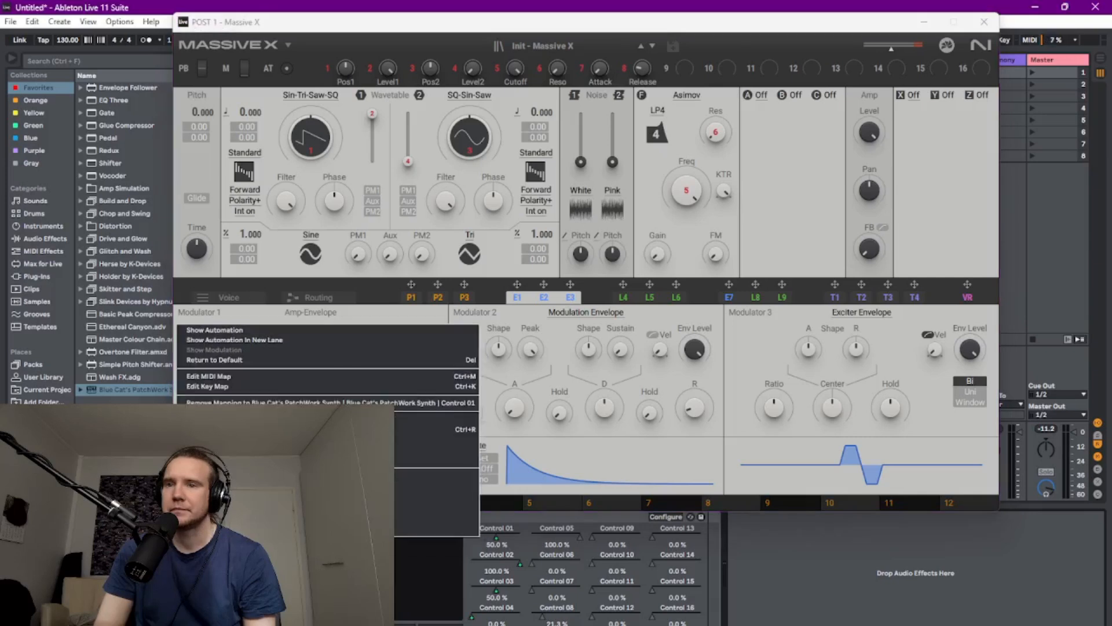
{"action": "left_click", "coordinate": [200, 429]}
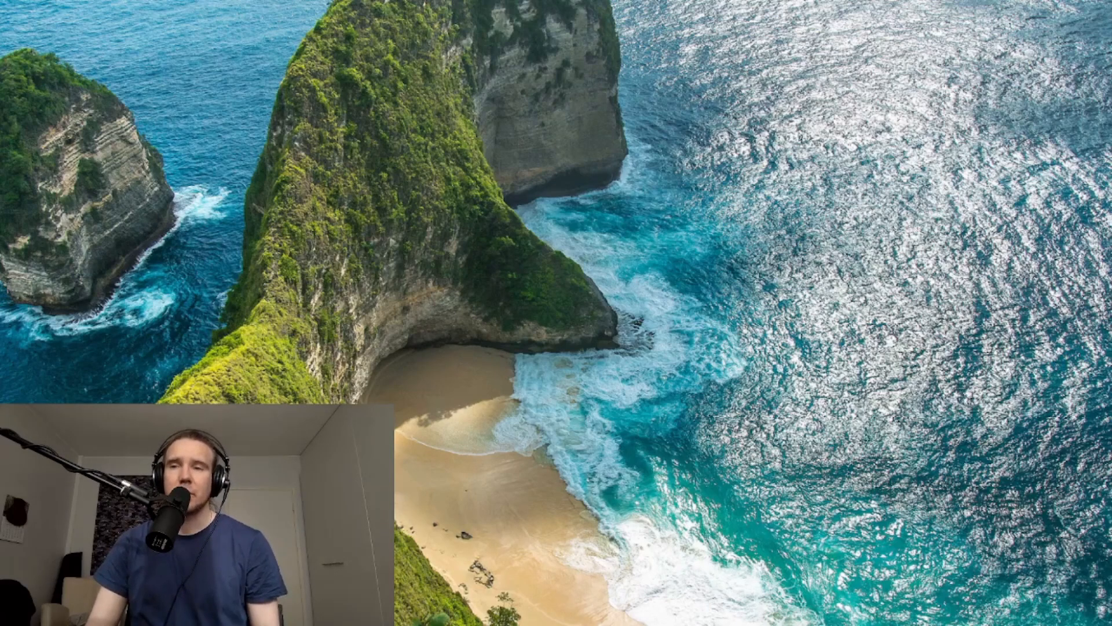
Switch to Ableton Live and close it without saving the Untitled set
{"action": "key", "text": "alt+Tab"}
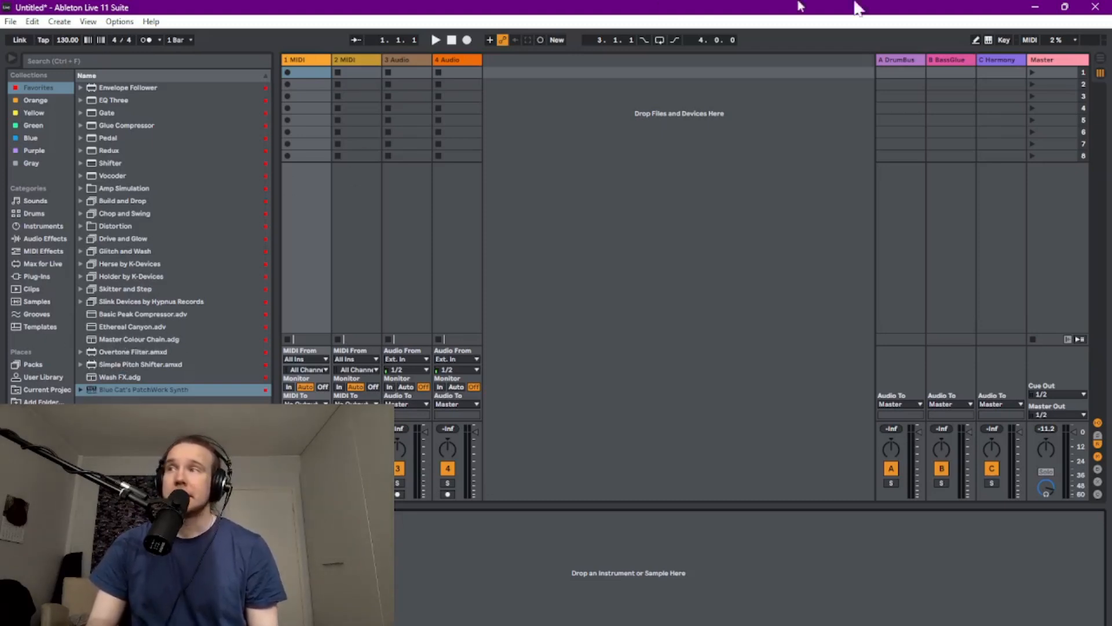
{"action": "left_click", "coordinate": [1095, 8]}
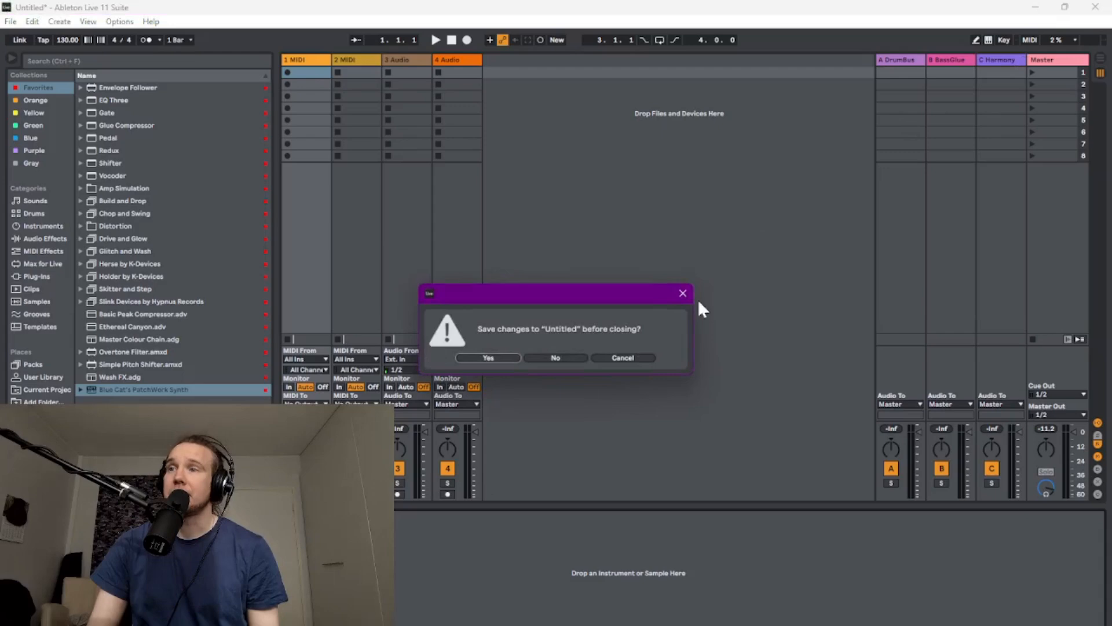
{"action": "left_click", "coordinate": [561, 356]}
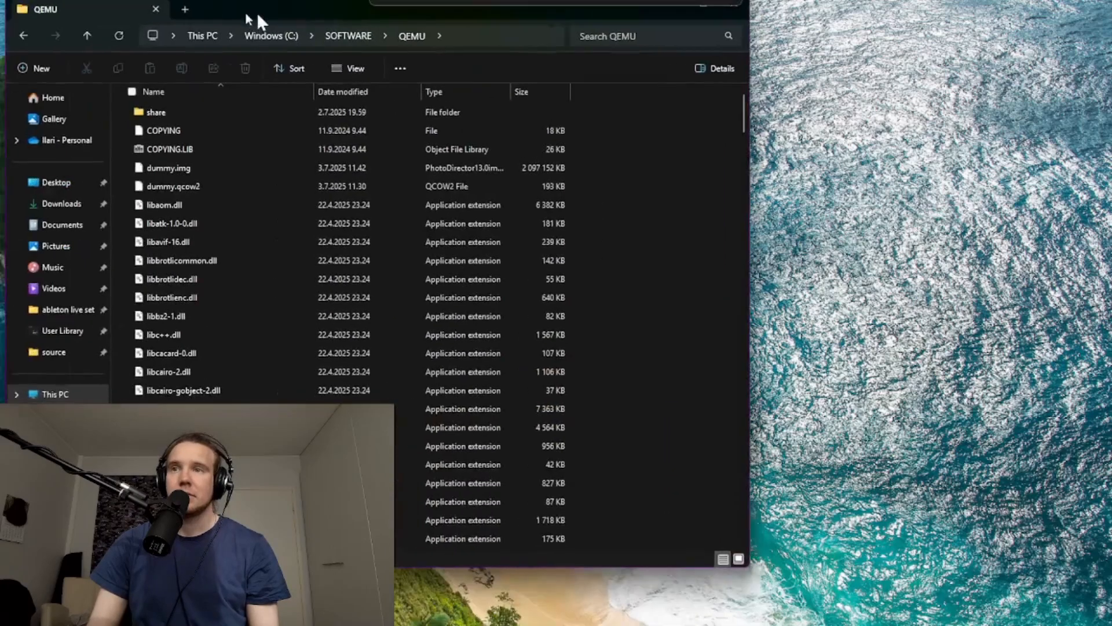
Look through the contents of the C:\SOFTWARE\QEMU folder in File Explorer, including the qemu-system executables and disc images
{"action": "left_click_drag", "start_coordinate": [256, 15], "coordinate": [510, 72]}
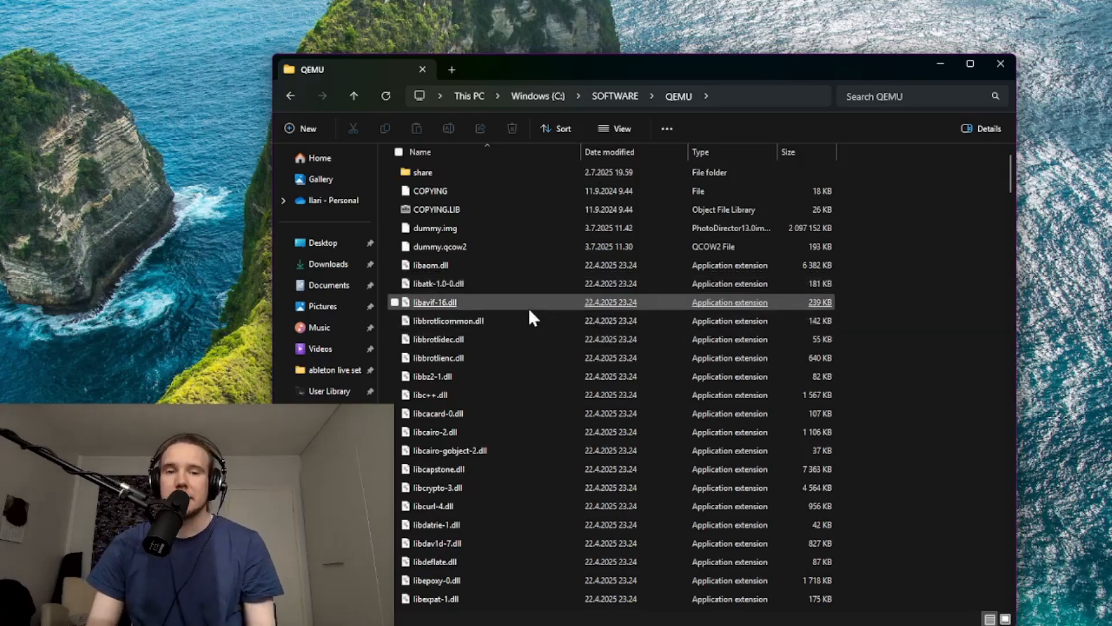
{"action": "scroll", "coordinate": [585, 366], "scroll_direction": "down", "scroll_amount": 20}
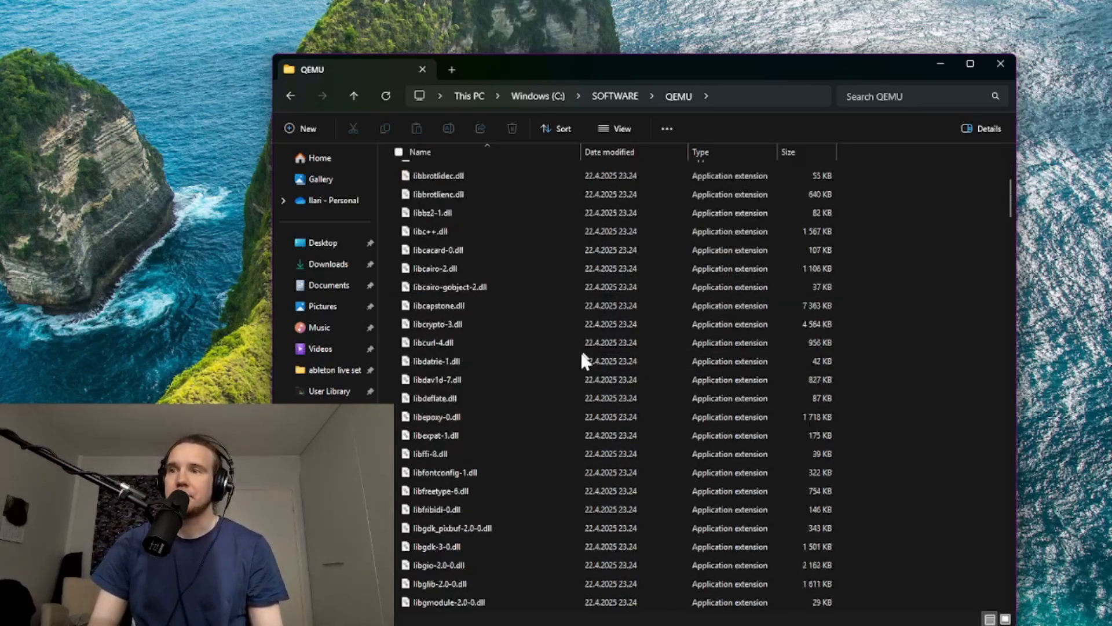
{"action": "scroll", "coordinate": [585, 391], "scroll_direction": "down", "scroll_amount": 4}
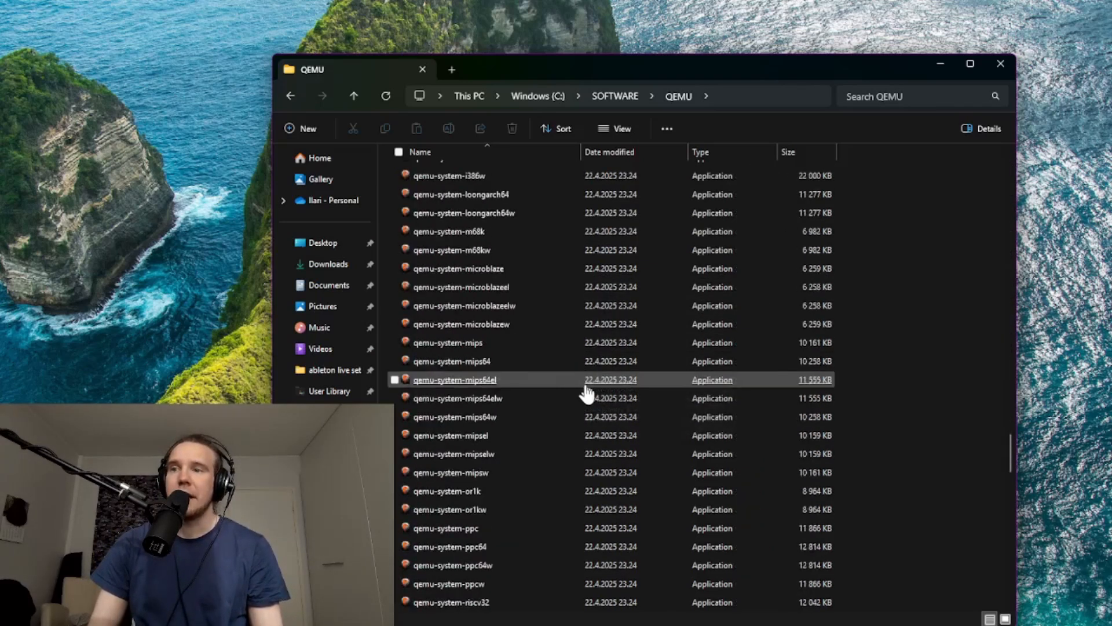
{"action": "scroll", "coordinate": [587, 393], "scroll_direction": "down", "scroll_amount": 7}
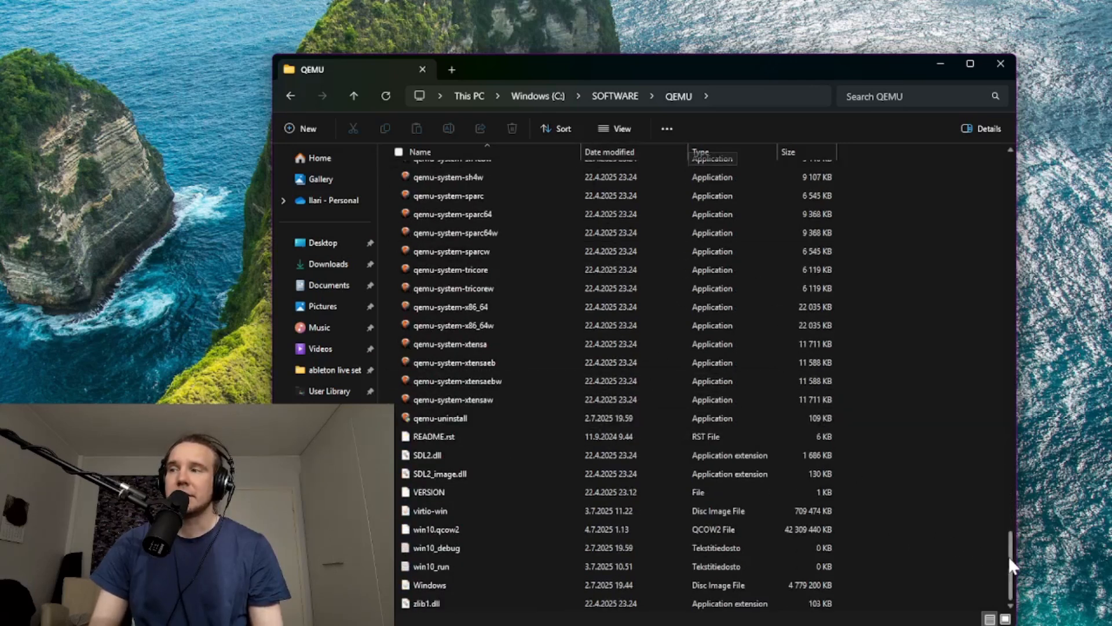
{"action": "mouse_move", "coordinate": [1007, 558]}
{"action": "left_mouse_down"}
{"action": "mouse_move", "coordinate": [997, 174]}
{"action": "mouse_move", "coordinate": [990, 450]}
{"action": "mouse_move", "coordinate": [1003, 579]}
{"action": "left_mouse_up"}
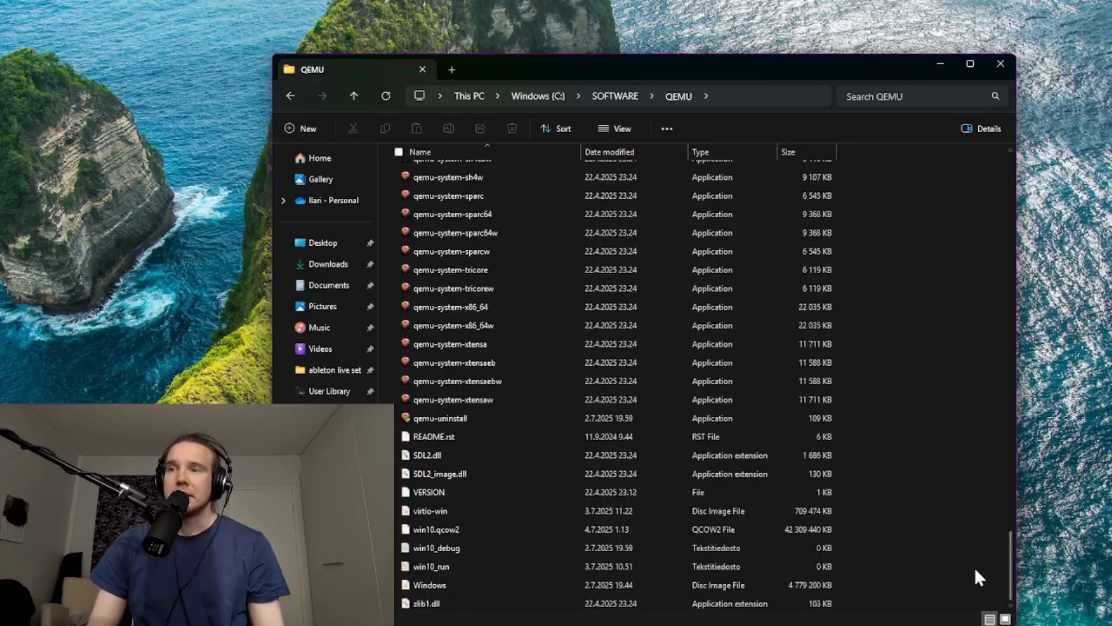
{"action": "left_click_drag", "start_coordinate": [1009, 579], "coordinate": [988, 191]}
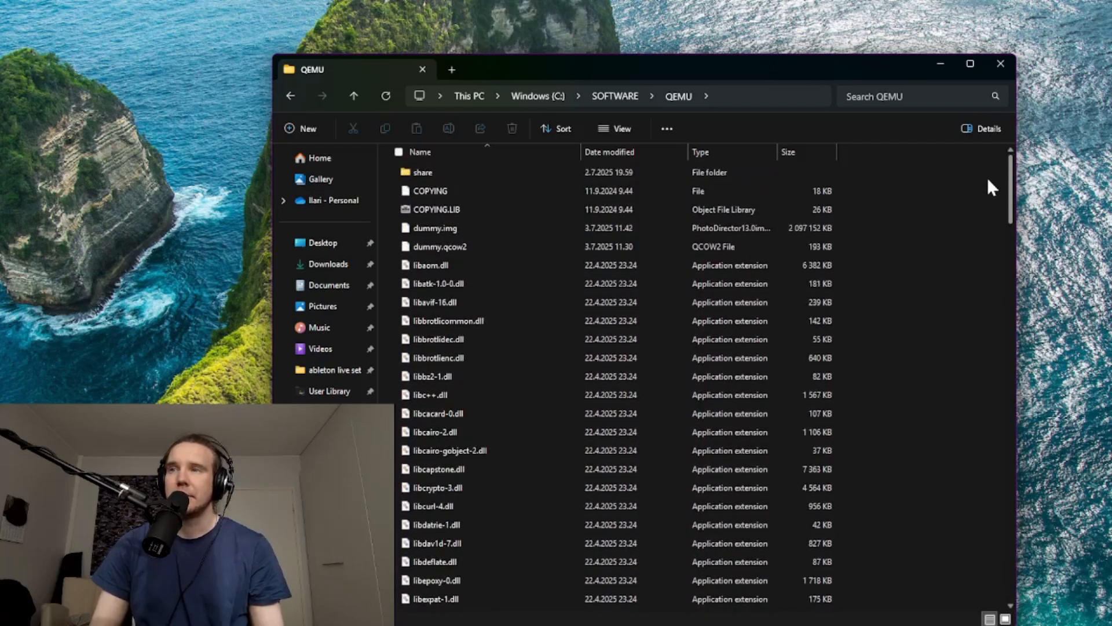
{"action": "left_click_drag", "start_coordinate": [988, 181], "coordinate": [1010, 584]}
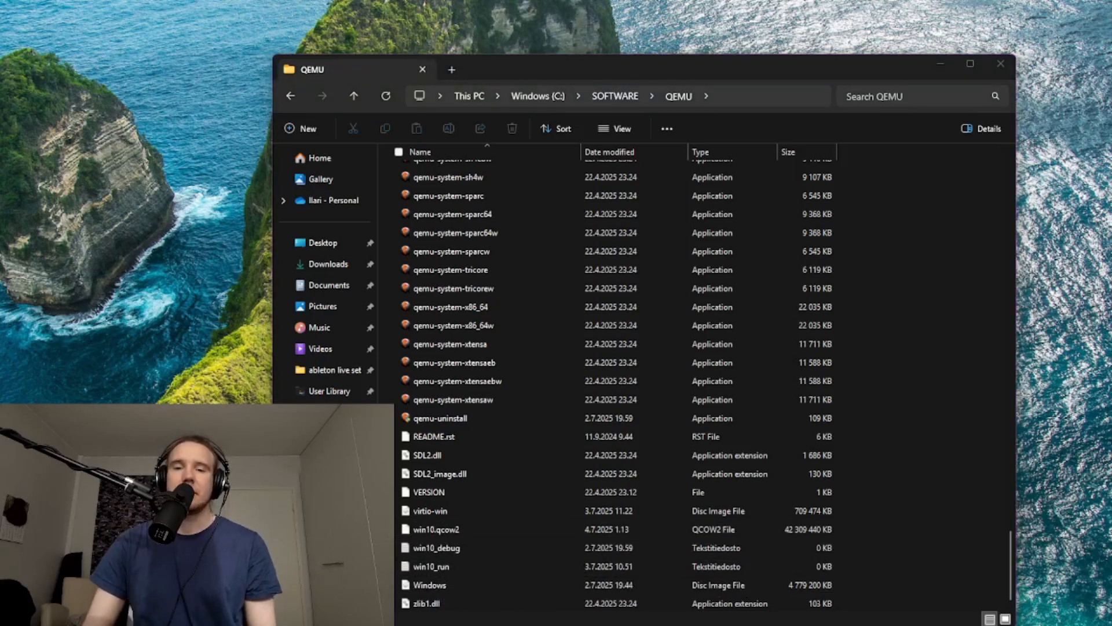
Open a second File Explorer window and show the OpenVPN folder in C:\Program Files
{"action": "key", "text": "super+e"}
{"action": "left_click_drag", "start_coordinate": [745, 74], "coordinate": [632, 70]}
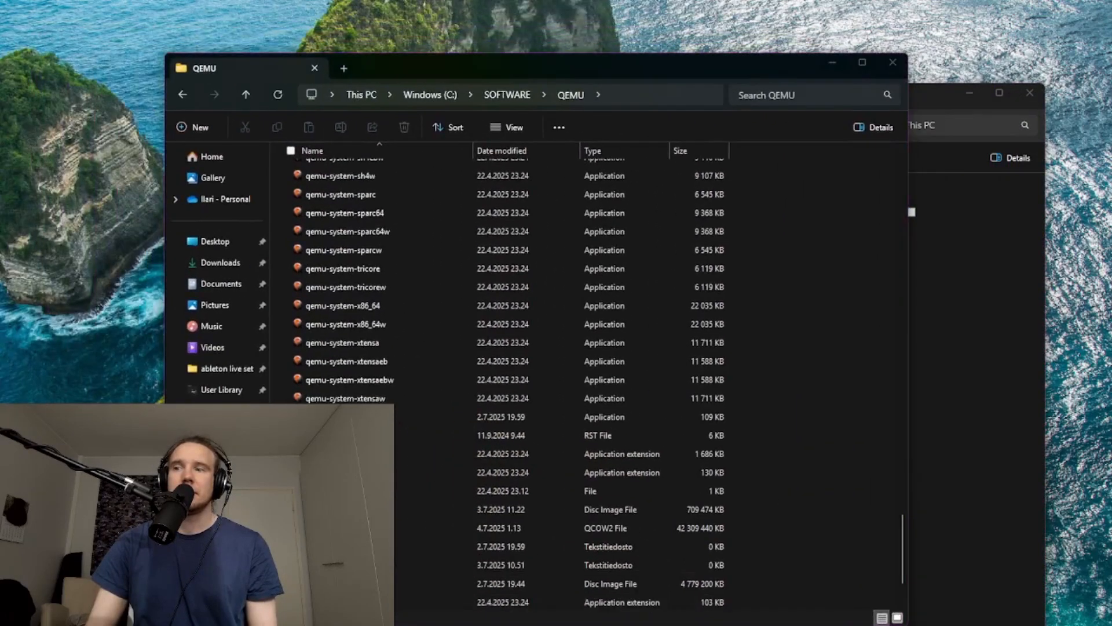
{"action": "left_click", "coordinate": [631, 625]}
{"action": "left_click_drag", "start_coordinate": [923, 91], "coordinate": [0, 143]}
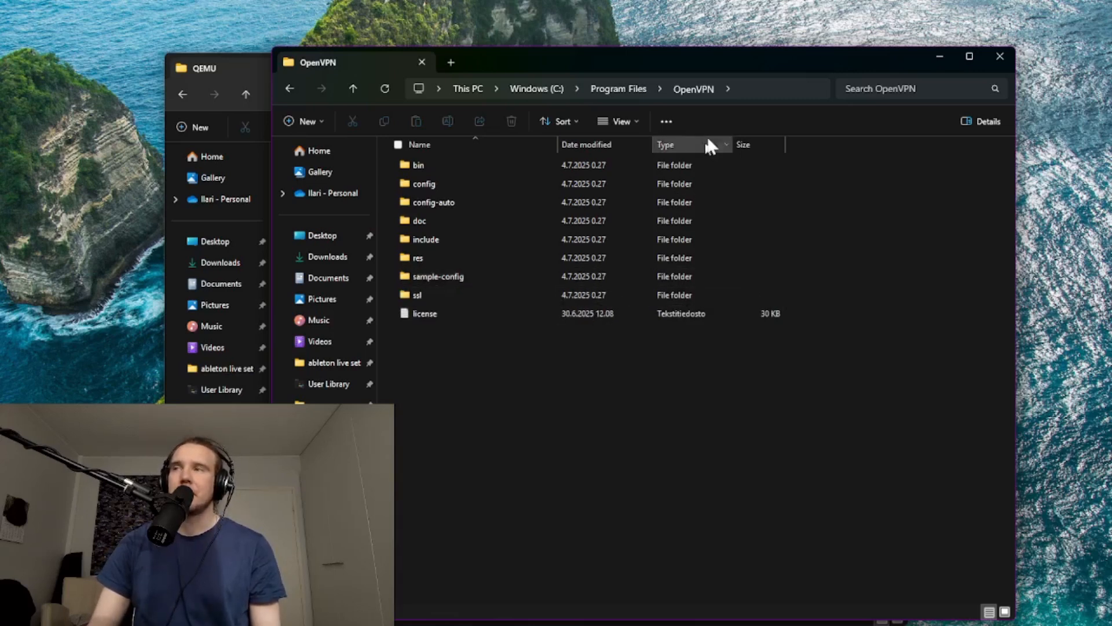
{"action": "left_click_drag", "start_coordinate": [696, 57], "coordinate": [656, 58]}
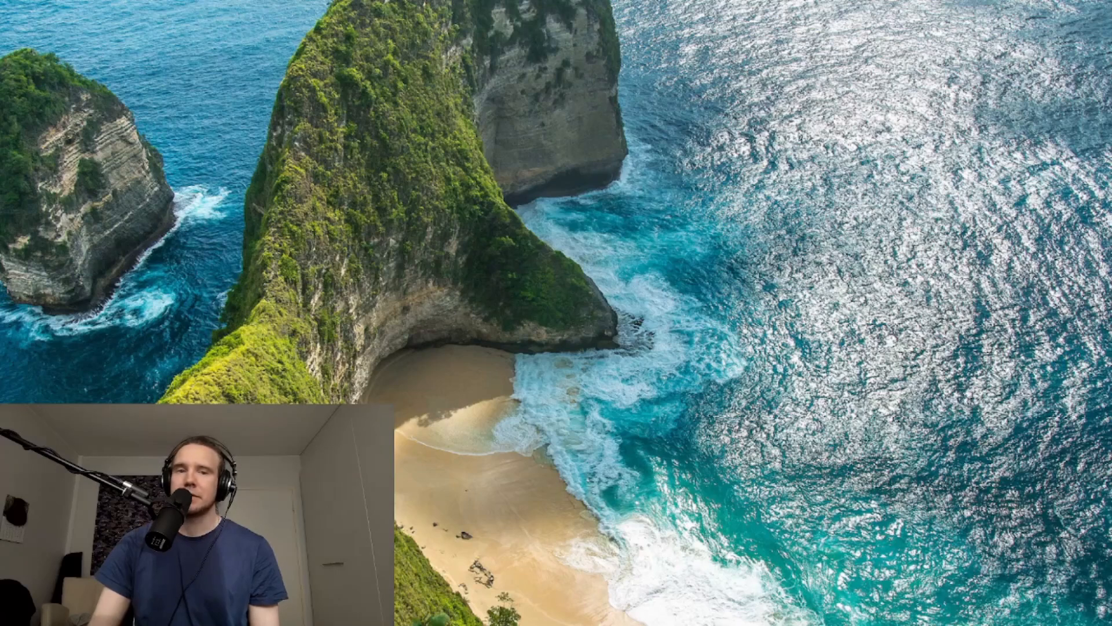
Bring up the Windows PowerShell window and change the working directory to C:/SOFTWARE/QEMU
{"action": "left_click_drag", "start_coordinate": [0, 57], "coordinate": [554, 114]}
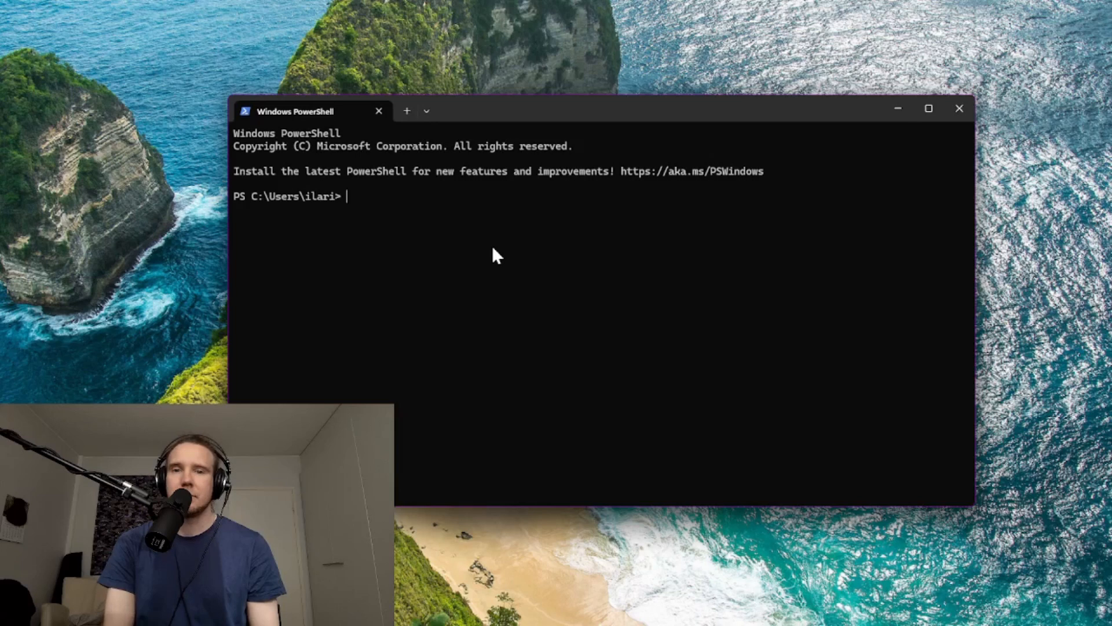
{"action": "type", "text": "cd"}
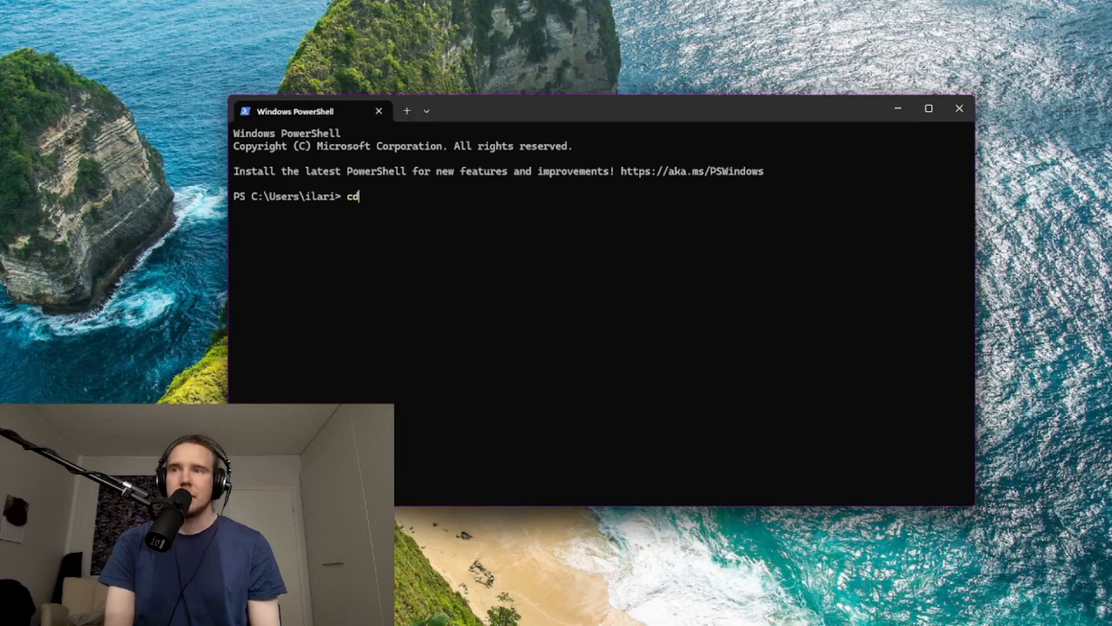
{"action": "type", "text": " C:/S"}
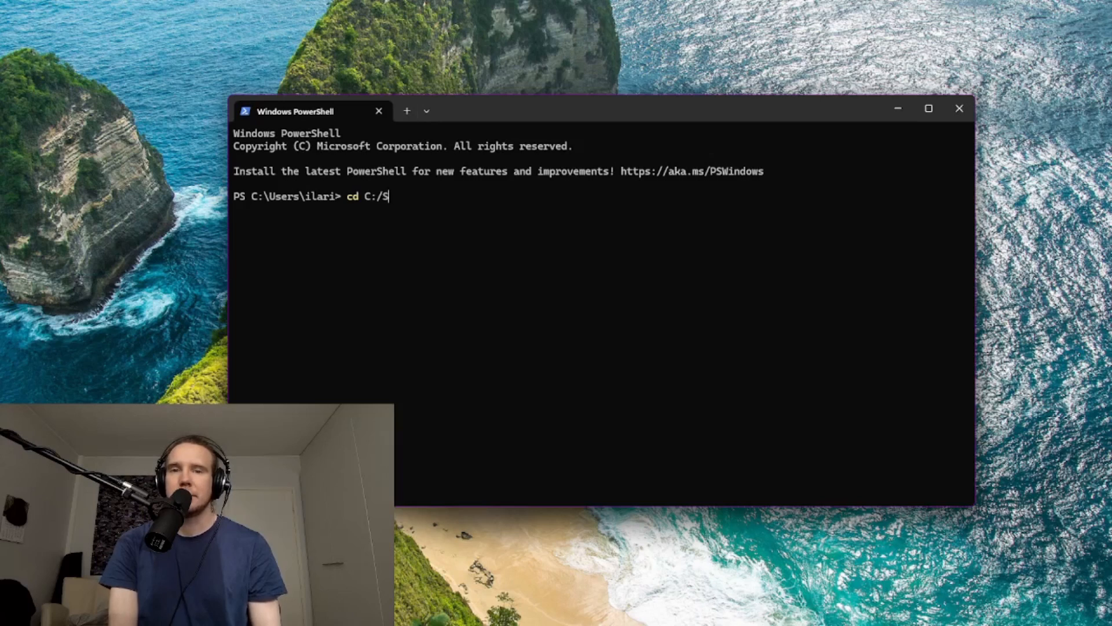
{"action": "type", "text": "OFTWARE/QEMU"}
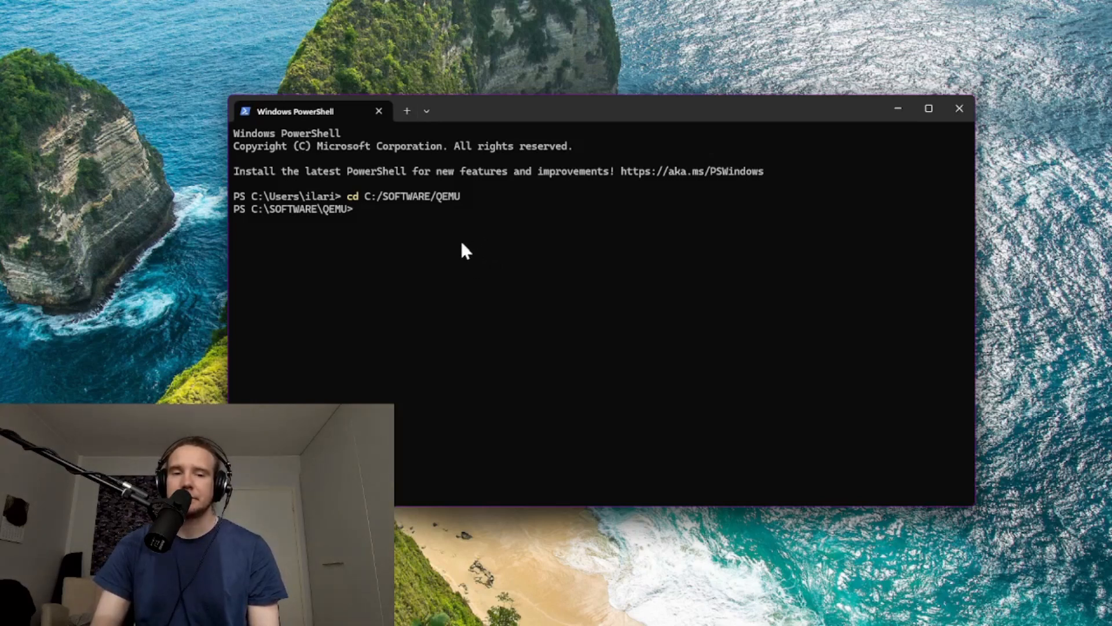
Create a 64 GB disk image by running "qemu-img create -f qcow2 win10.qcow2 64G"
{"action": "type", "text": "qemu-img create -f qcow2 win10.img 64G"}
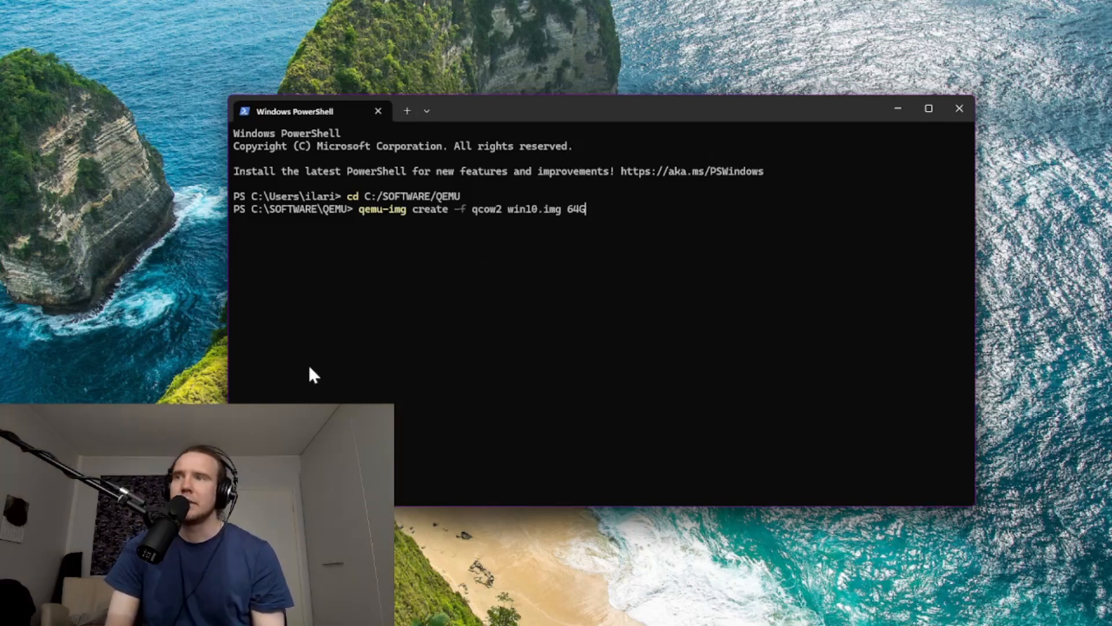
{"action": "key", "text": "BackSpace"}
{"action": "key", "text": "BackSpace"}
{"action": "key", "text": "BackSpace"}
{"action": "type", "text": "qcow2"}
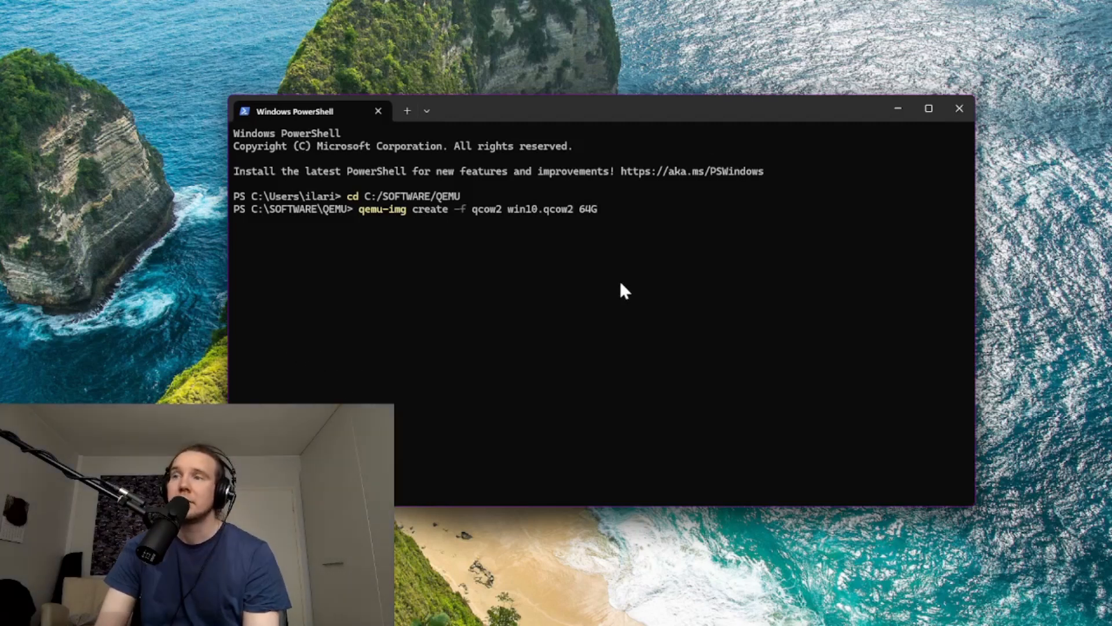
{"action": "key", "text": "Return"}
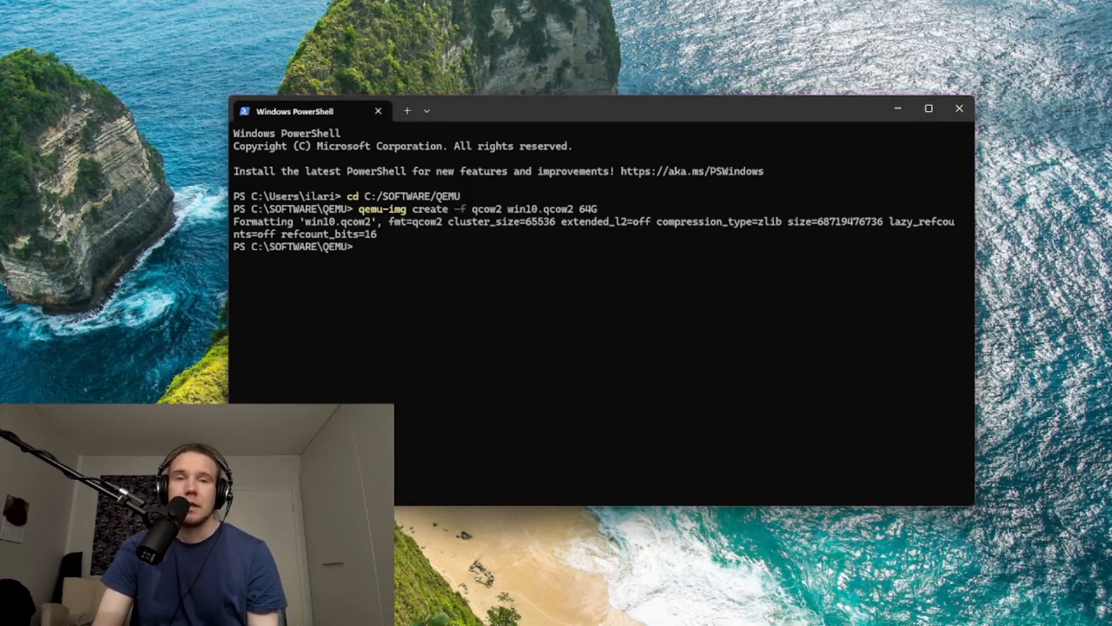
Check the QEMU folder in File Explorer for the new win10.qcow2 image and move the folder window away
{"action": "left_click_drag", "start_coordinate": [0, 75], "coordinate": [490, 24]}
{"action": "scroll", "coordinate": [466, 358], "scroll_direction": "down", "scroll_amount": 6}
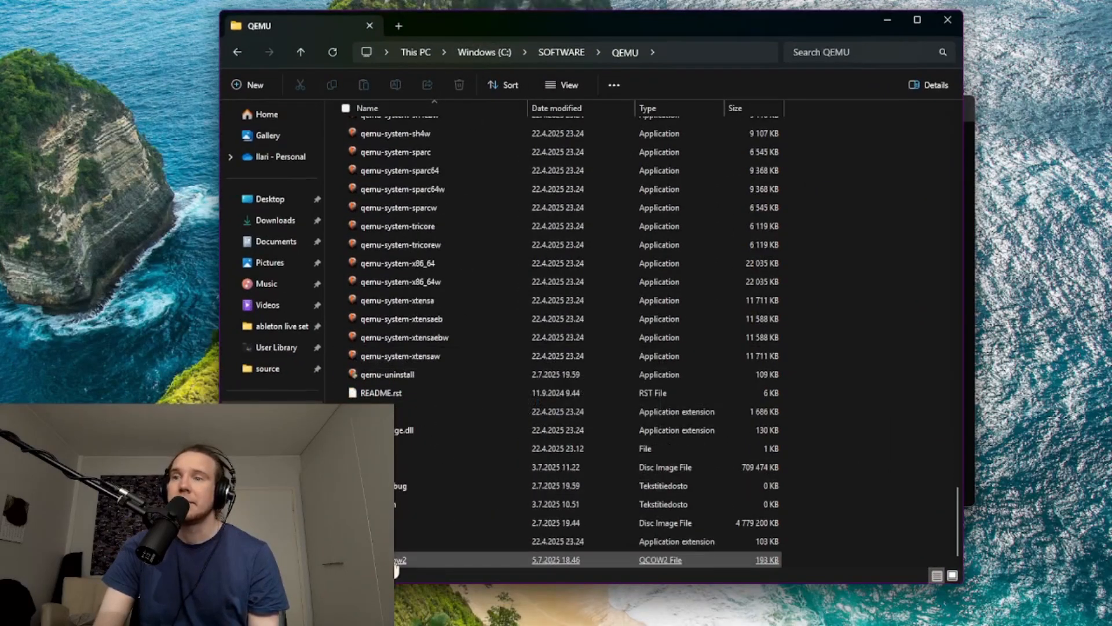
{"action": "left_click_drag", "start_coordinate": [681, 36], "coordinate": [0, 18]}
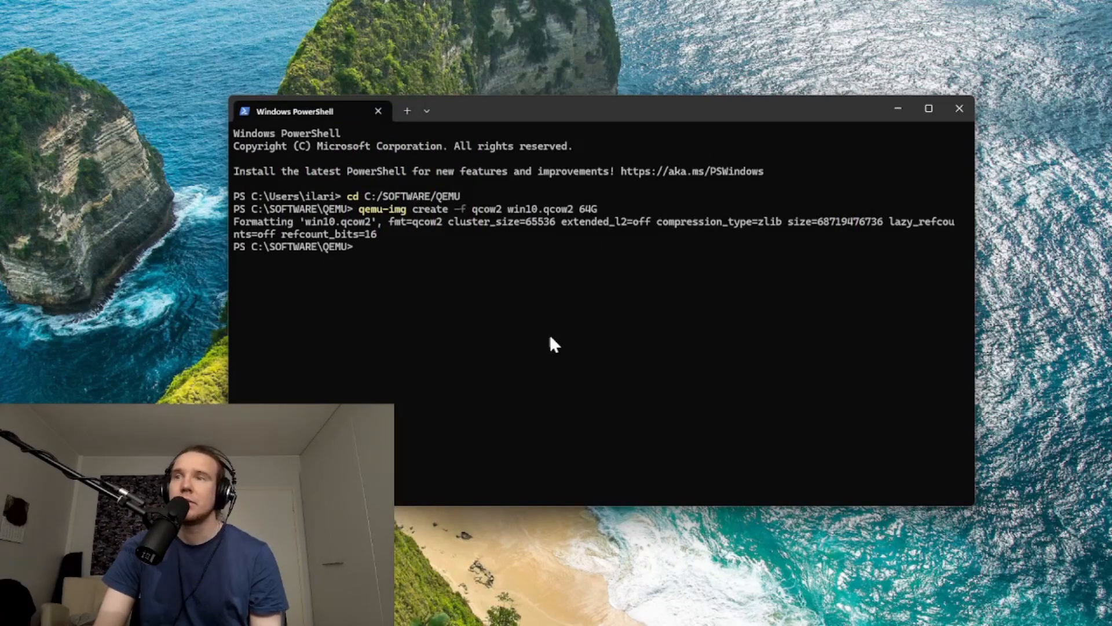
Paste the multi-line qemu-system-x86_64.exe command despite the warning and run it to launch the "Windows 10 VirtIO Install" machine
{"action": "key", "text": "ctrl+v"}
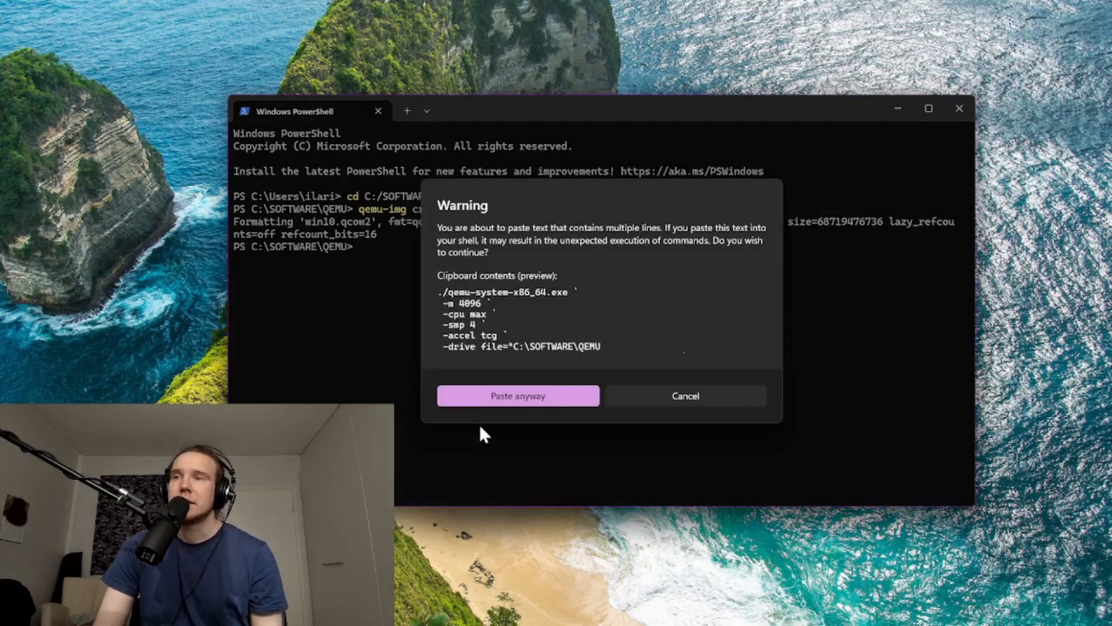
{"action": "left_click", "coordinate": [497, 399]}
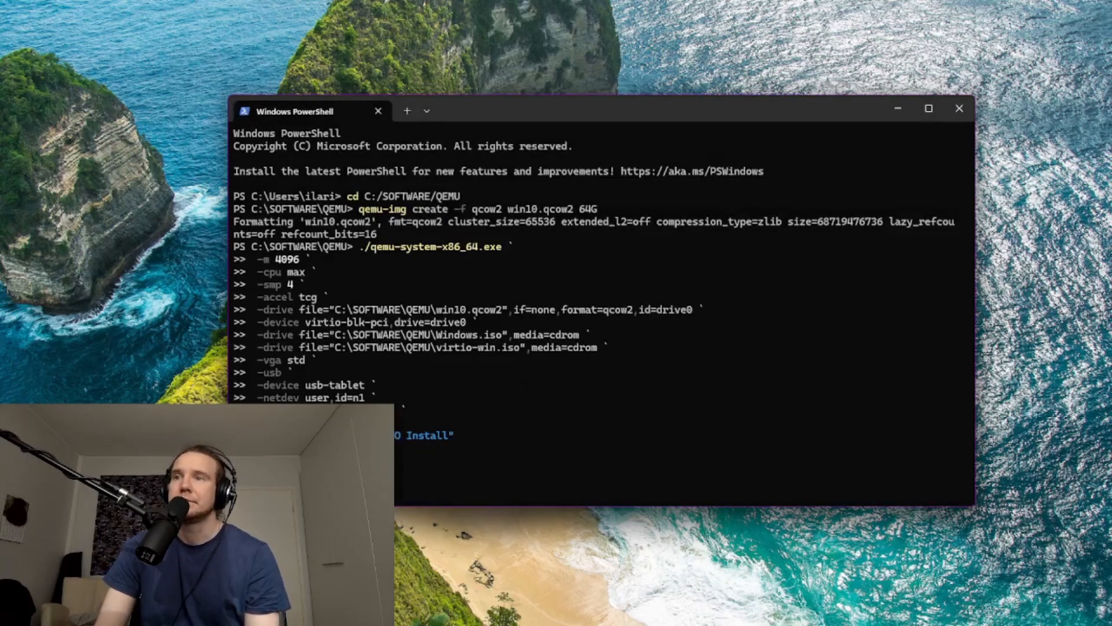
{"action": "key", "text": "Return"}
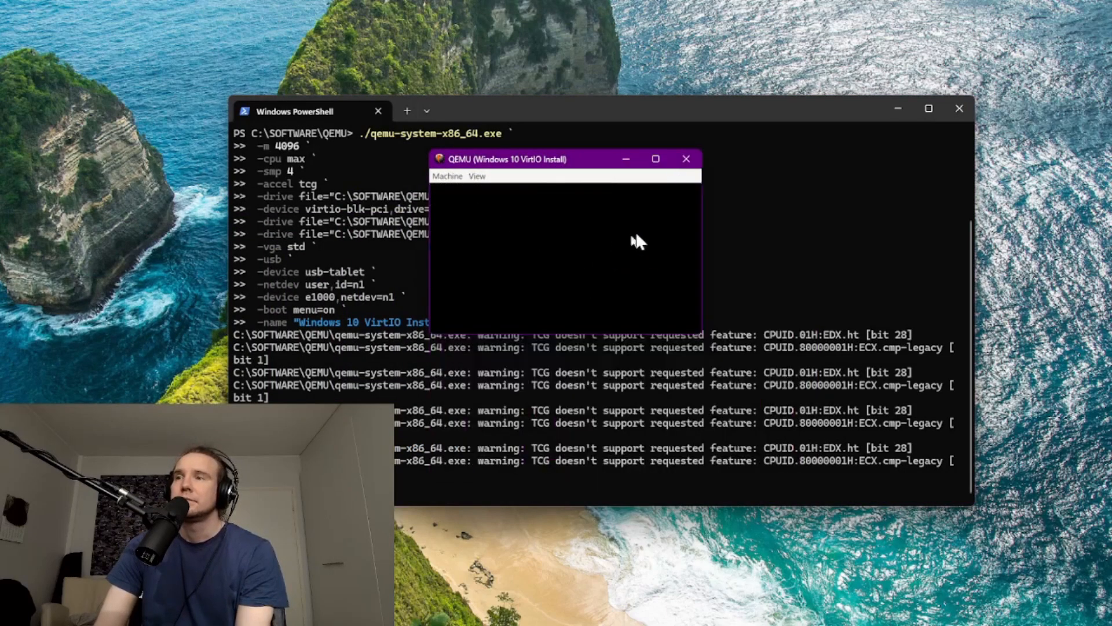
Minimize the PowerShell window, enable Zoom To Fit for the QEMU display and maximize the QEMU window
{"action": "left_click", "coordinate": [478, 176]}
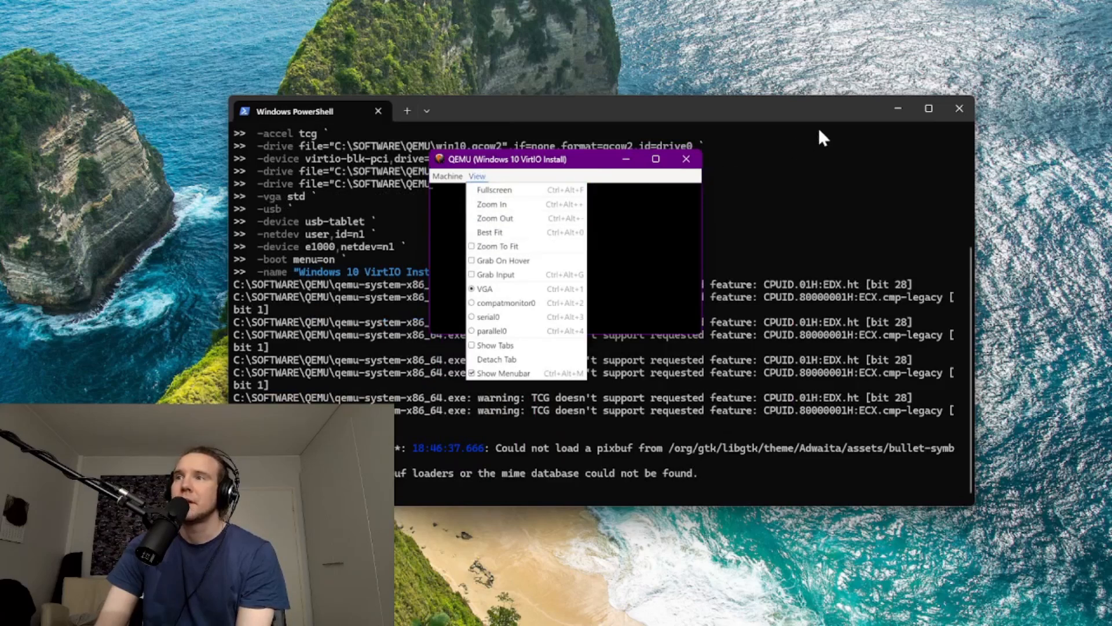
{"action": "left_click", "coordinate": [870, 114]}
{"action": "left_click", "coordinate": [899, 113]}
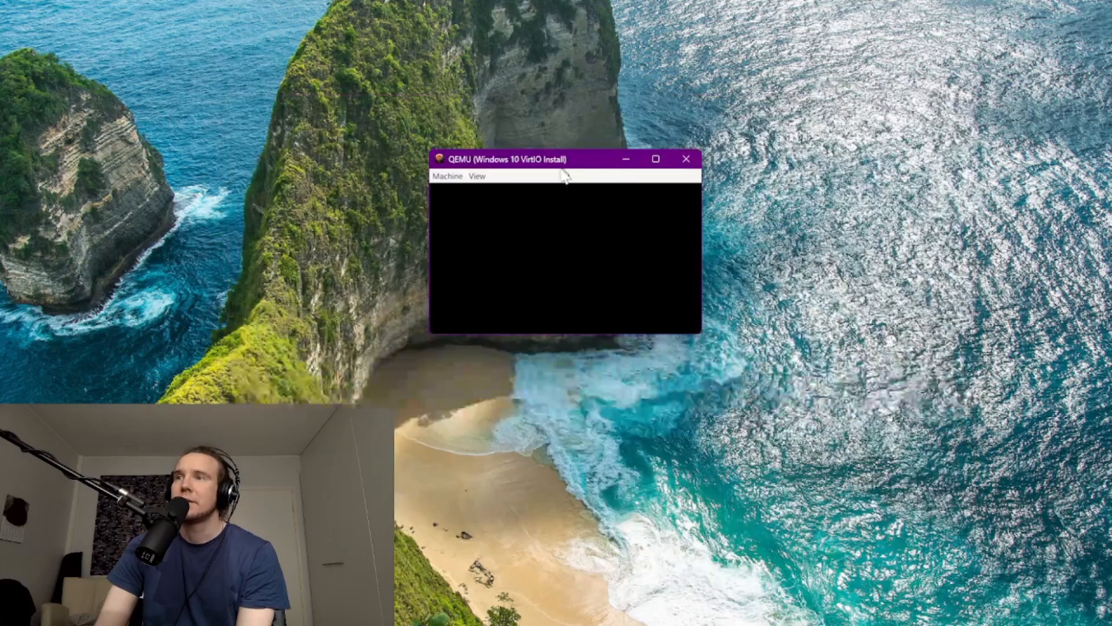
{"action": "left_click", "coordinate": [477, 176]}
{"action": "left_click", "coordinate": [497, 247]}
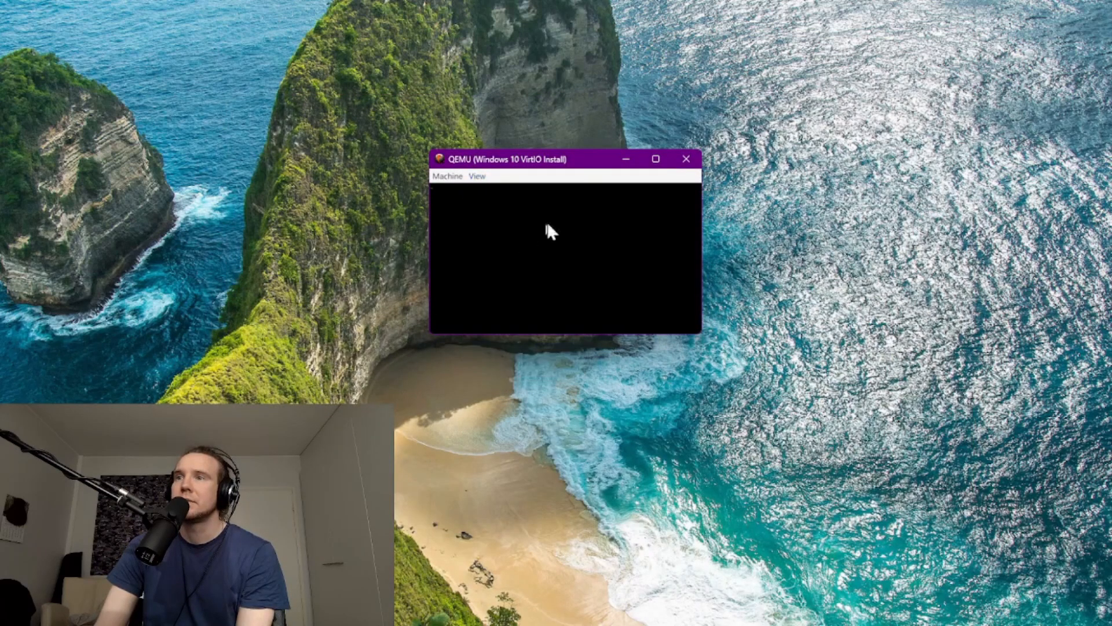
{"action": "left_click", "coordinate": [649, 165]}
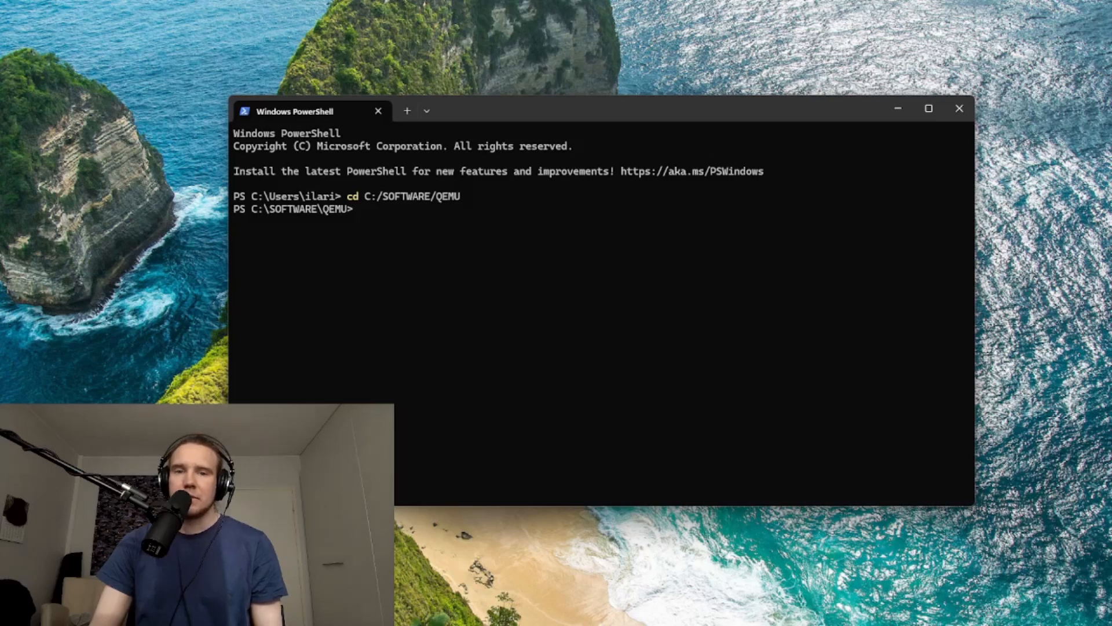
Run "qemu-img create -f qcow2 win10.qcow2 64G" in C:\SOFTWARE\QEMU to create the disk image
{"action": "right_click", "coordinate": [496, 293]}
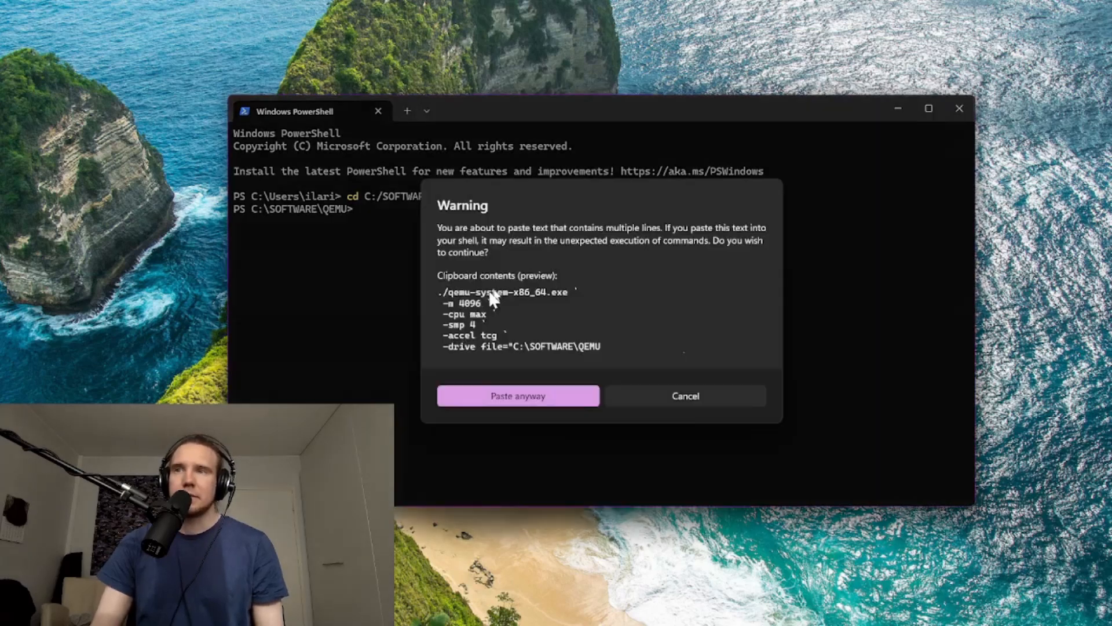
{"action": "left_click", "coordinate": [522, 398]}
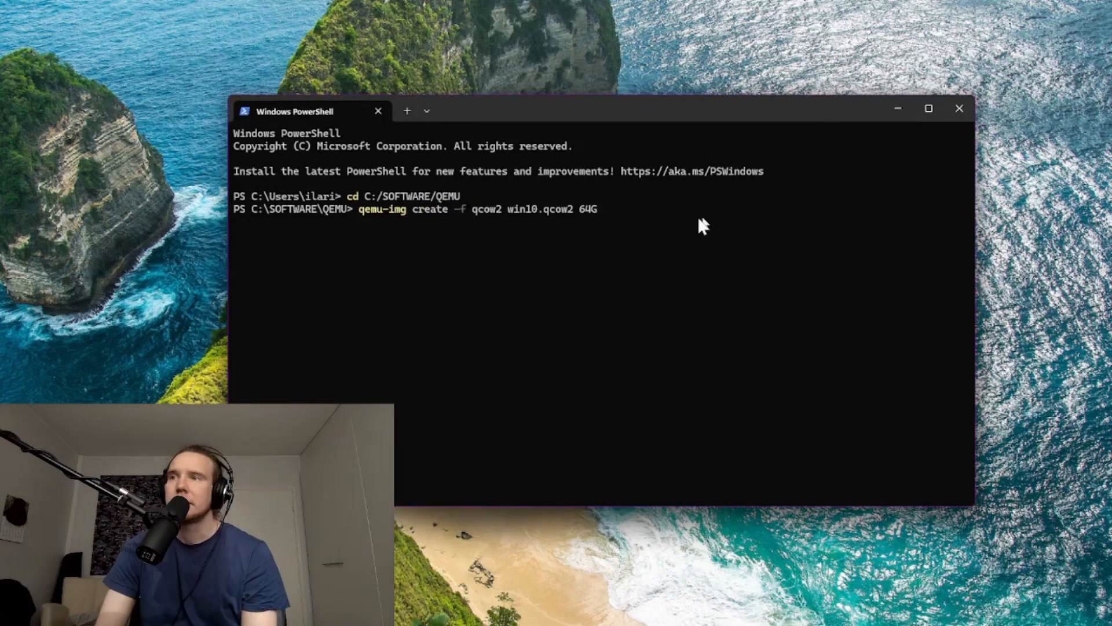
{"action": "key", "text": "Right"}
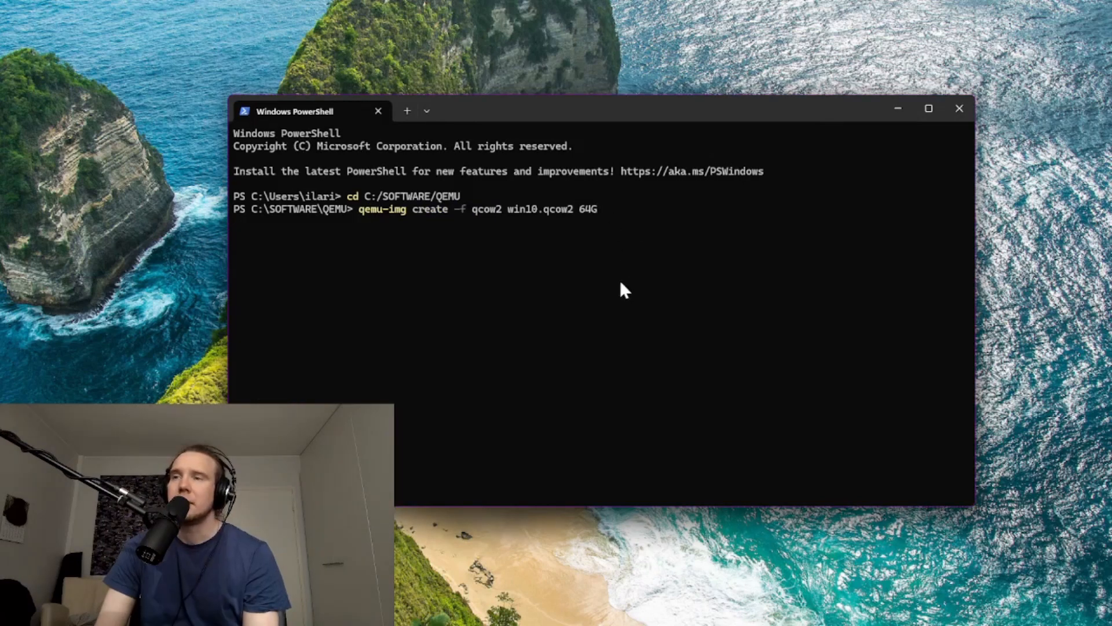
{"action": "key", "text": "Return"}
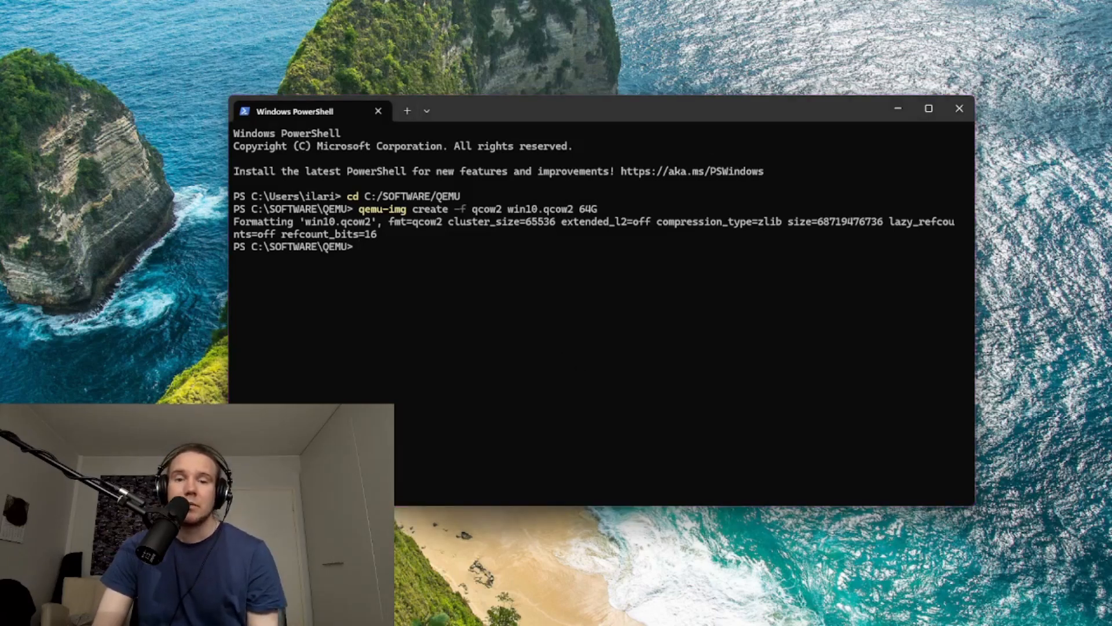
Check the end of the QEMU folder listing for the qcow2 image and move the folder window off screen
{"action": "left_click_drag", "start_coordinate": [0, 29], "coordinate": [493, 20]}
{"action": "scroll", "coordinate": [464, 351], "scroll_direction": "down", "scroll_amount": 6}
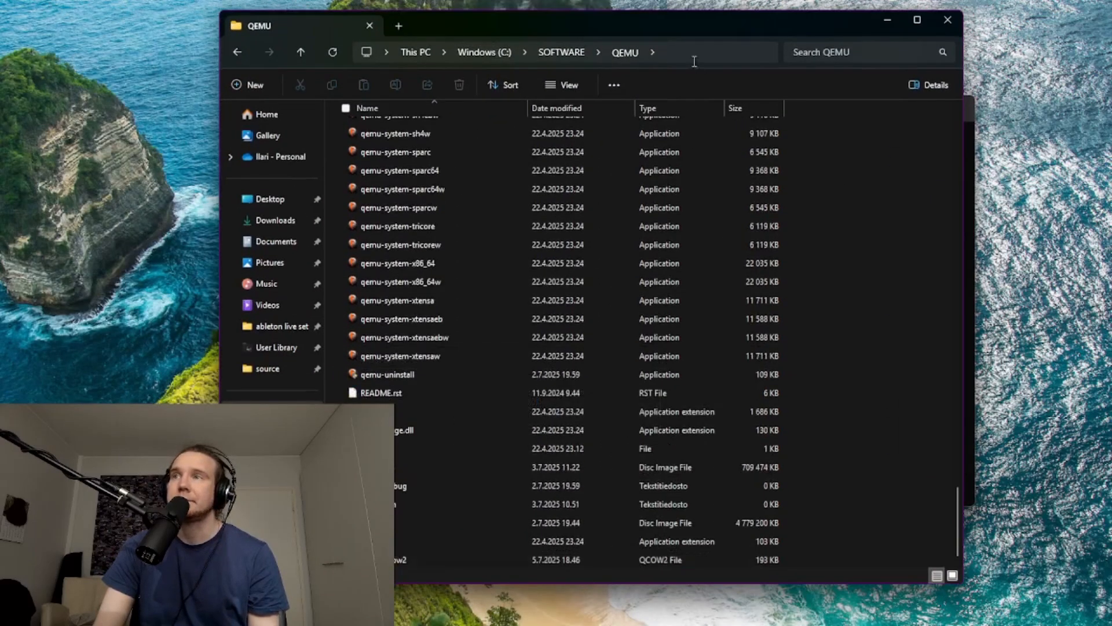
{"action": "left_click_drag", "start_coordinate": [675, 28], "coordinate": [0, 76]}
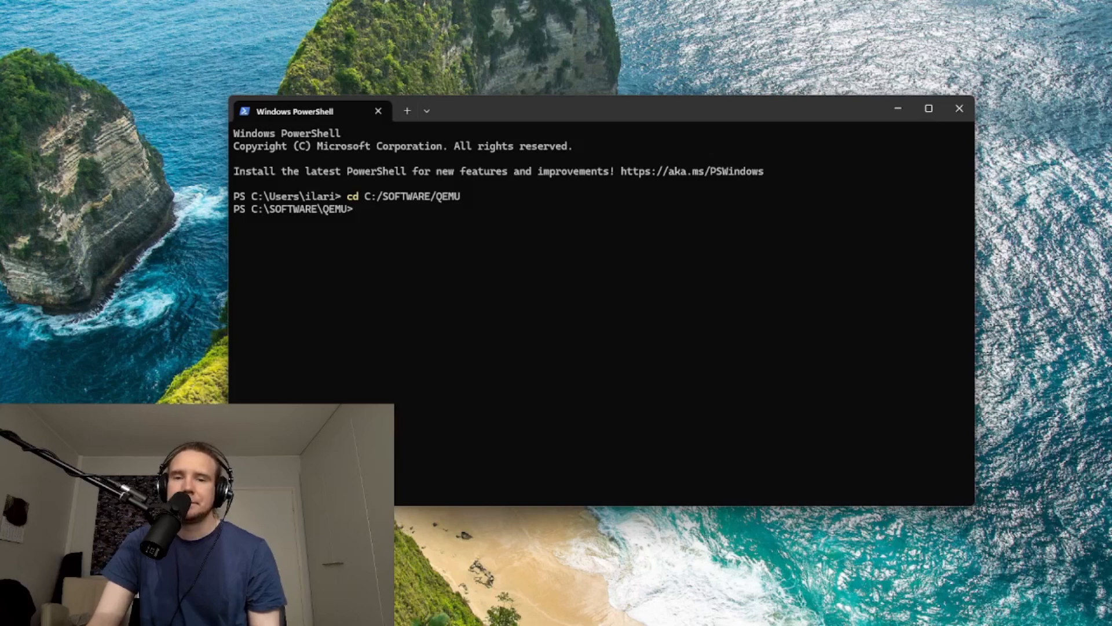
Paste the multi-line qemu-system-x86_64.exe launch command at the PowerShell prompt without running it
{"action": "right_click", "coordinate": [563, 318]}
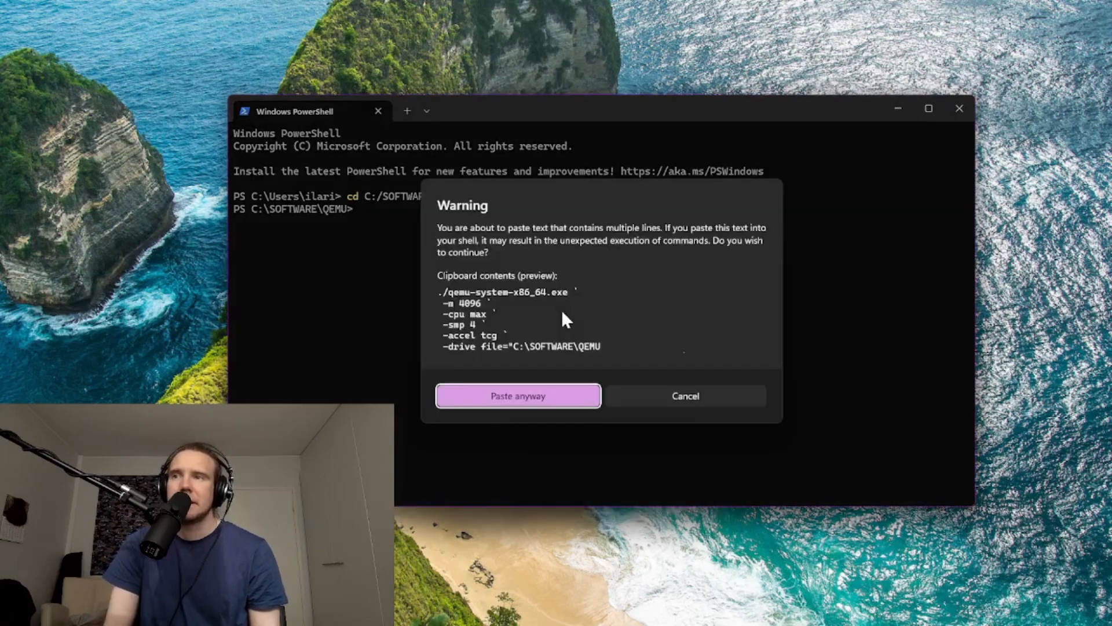
{"action": "key", "text": "Return"}
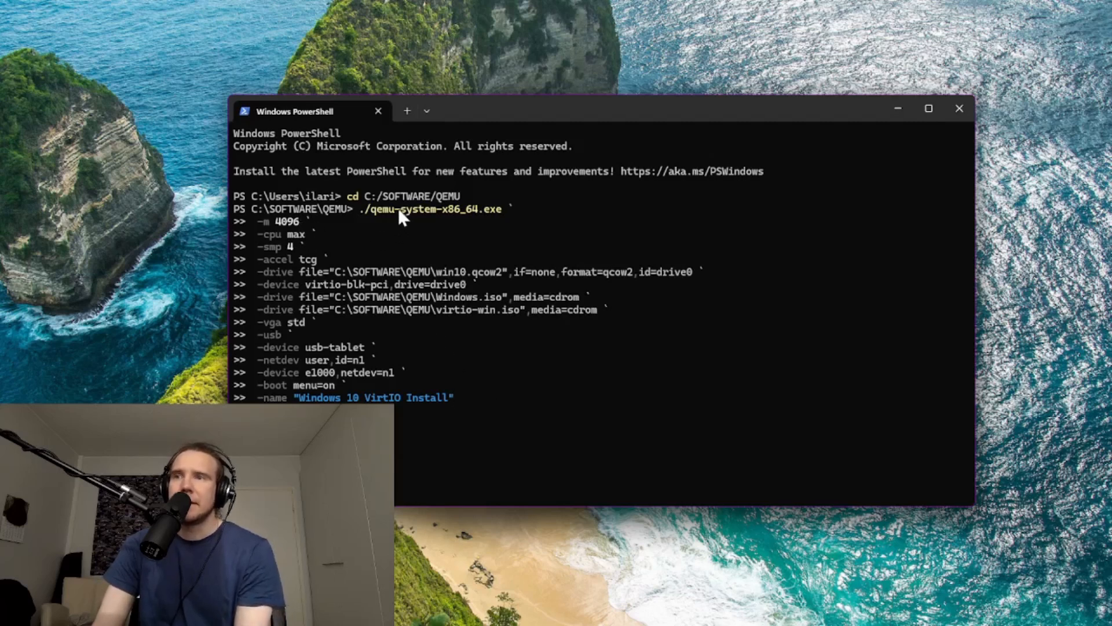
Examine the launch command line by line, highlighting the executable, memory, CPU, acceleration, drive, display, USB, network, boot and name options
{"action": "left_click_drag", "start_coordinate": [379, 208], "coordinate": [436, 204]}
{"action": "left_click_drag", "start_coordinate": [361, 208], "coordinate": [513, 212]}
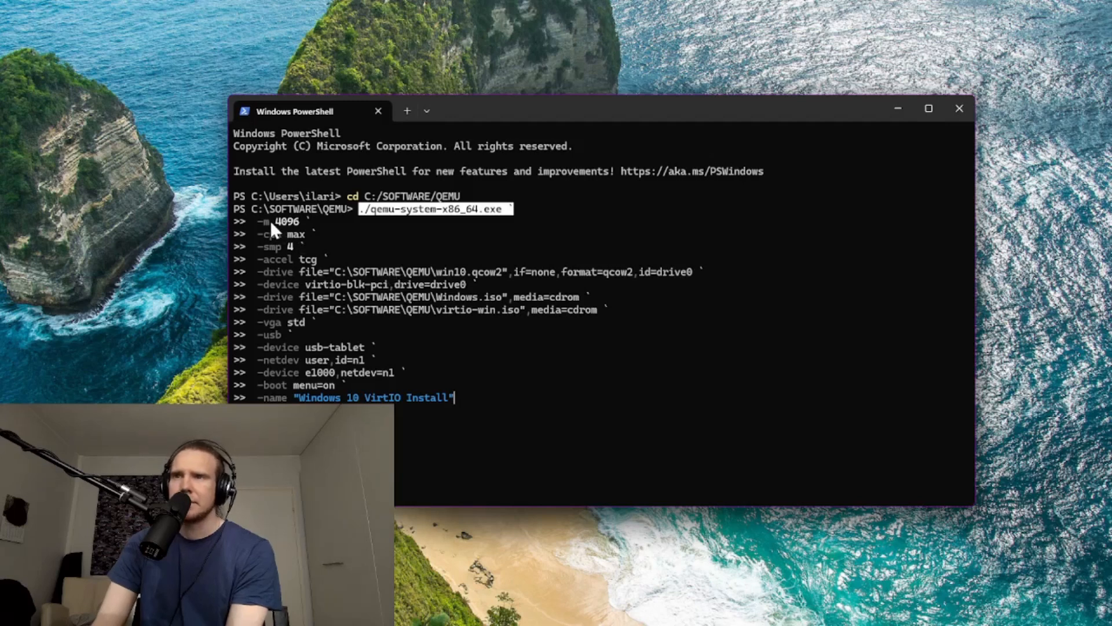
{"action": "left_click_drag", "start_coordinate": [259, 220], "coordinate": [311, 240]}
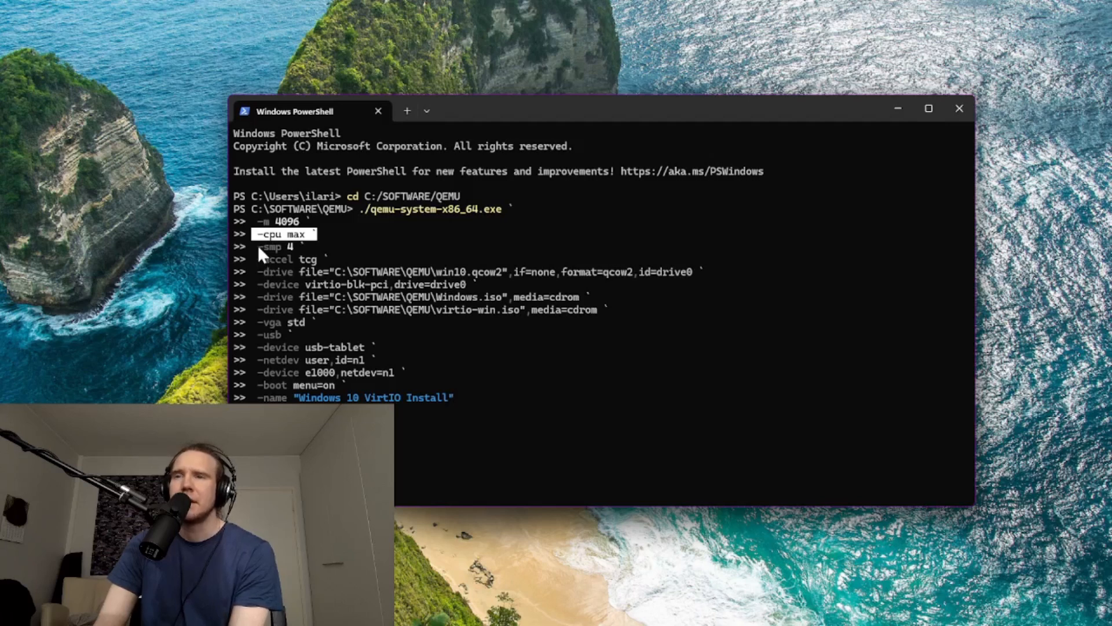
{"action": "left_click_drag", "start_coordinate": [259, 247], "coordinate": [328, 271]}
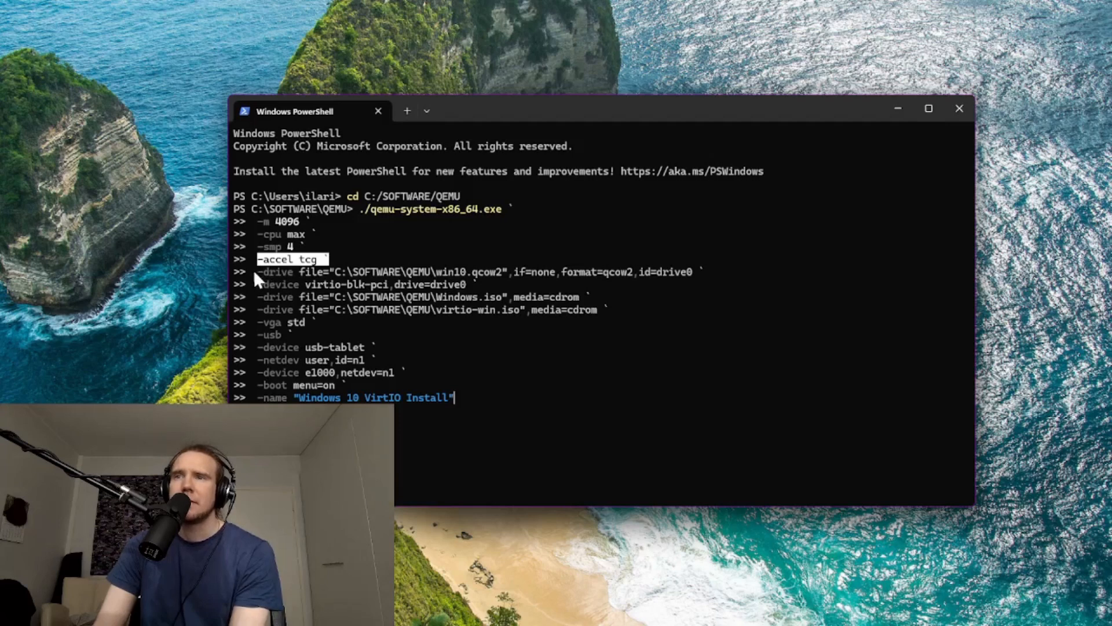
{"action": "left_click_drag", "start_coordinate": [255, 271], "coordinate": [713, 279]}
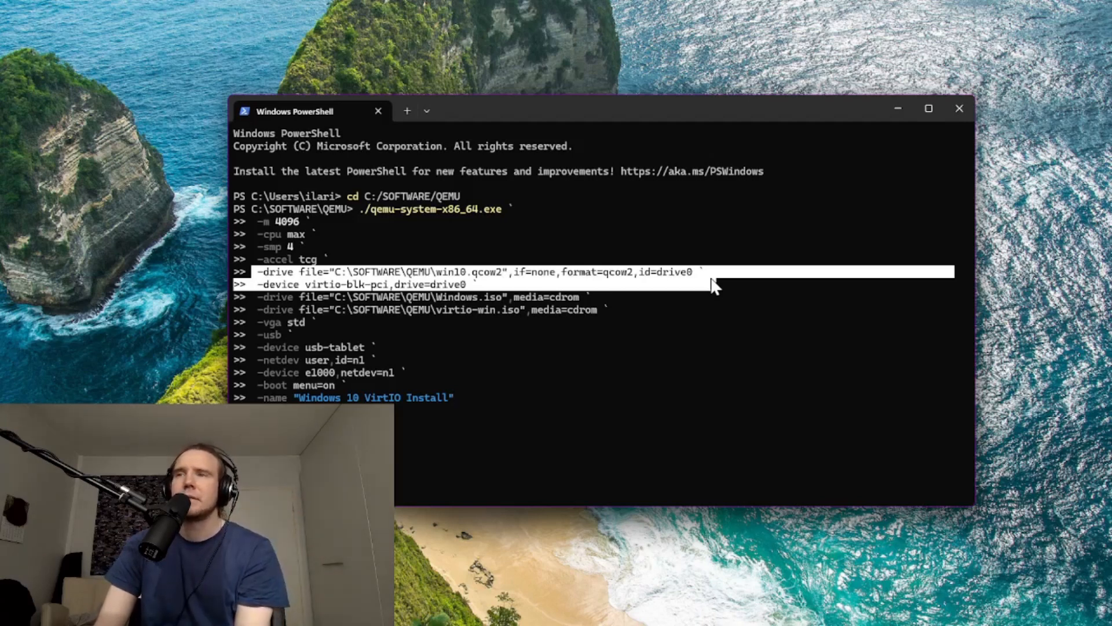
{"action": "left_click_drag", "start_coordinate": [234, 297], "coordinate": [726, 304]}
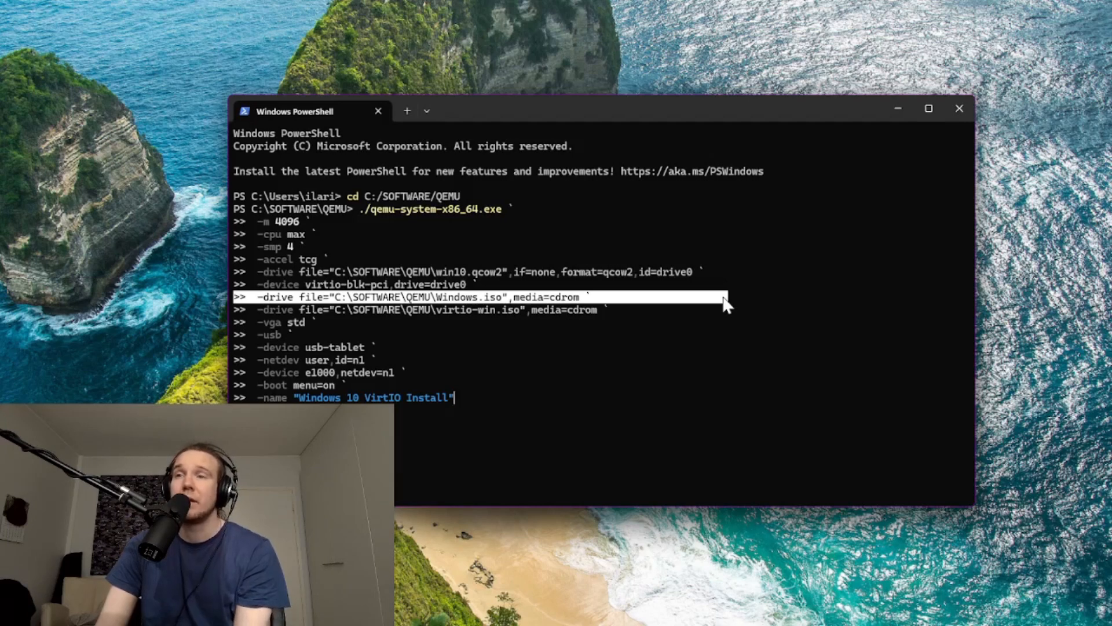
{"action": "left_click_drag", "start_coordinate": [724, 302], "coordinate": [731, 315]}
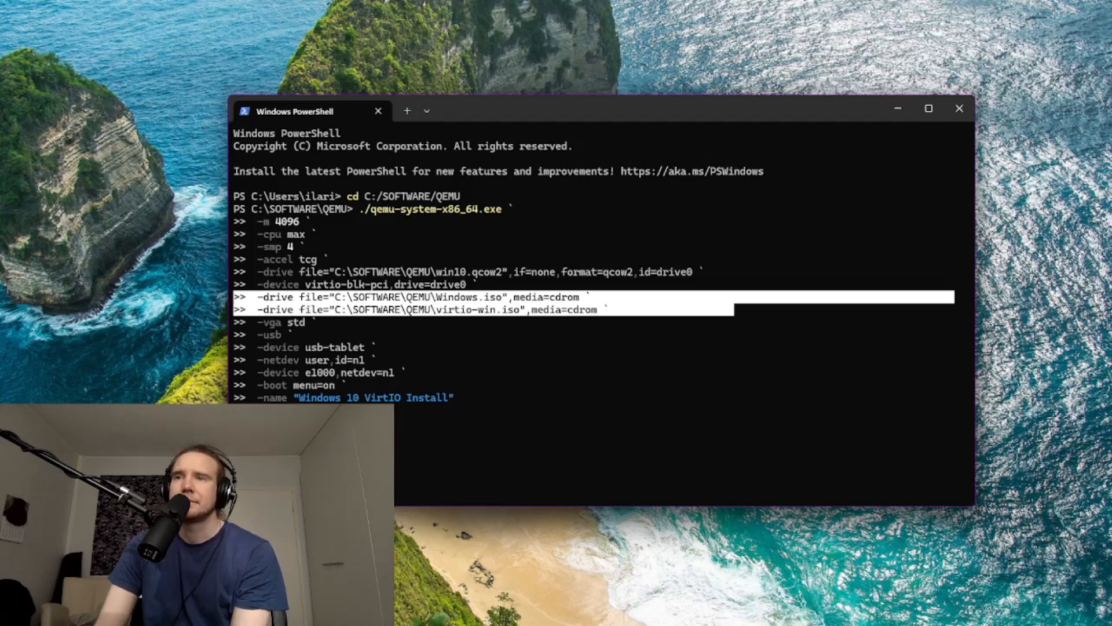
{"action": "left_click_drag", "start_coordinate": [234, 317], "coordinate": [353, 328]}
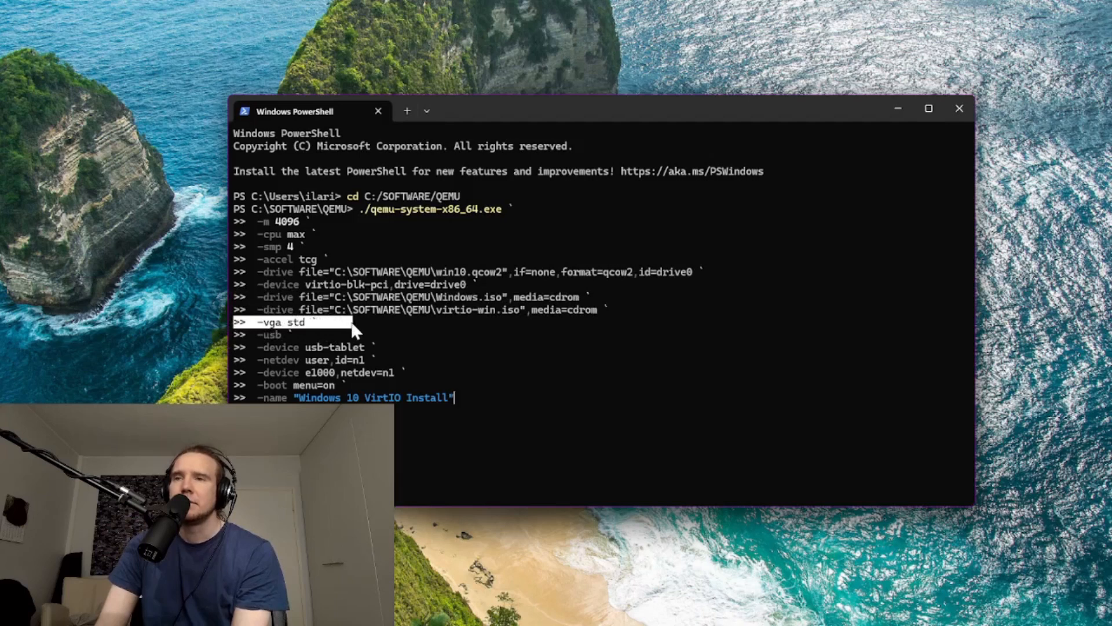
{"action": "left_click_drag", "start_coordinate": [354, 330], "coordinate": [468, 406]}
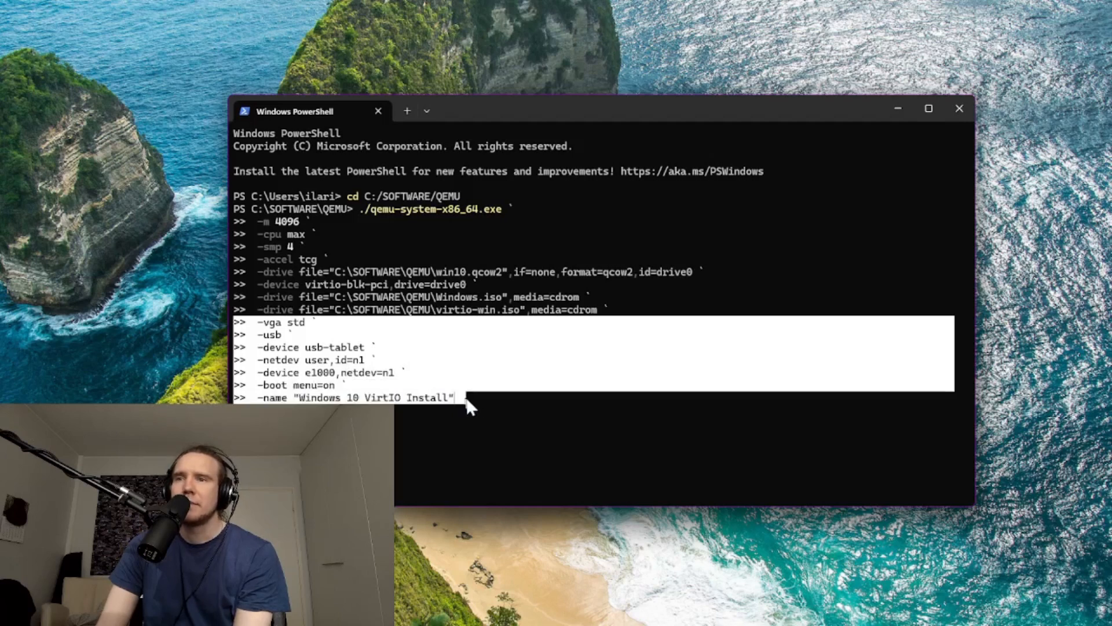
{"action": "left_click", "coordinate": [487, 401]}
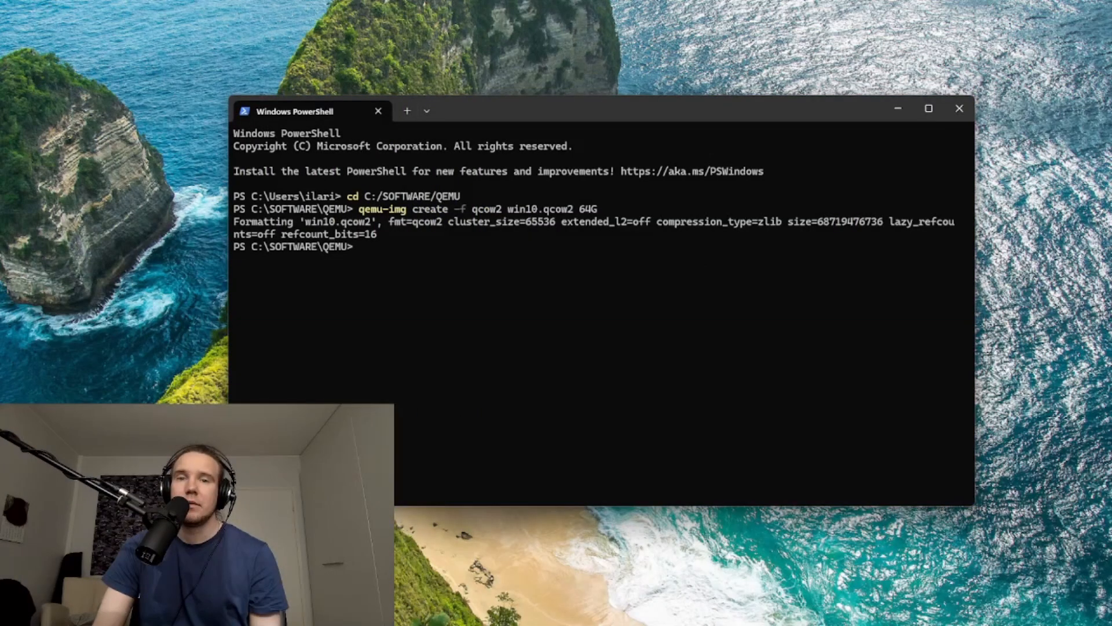
Start the Windows 10 virtual machine by pasting and running the qemu-system-x86_64.exe command with 4096 MB memory and 4 cores
{"action": "left_click", "coordinate": [551, 324]}
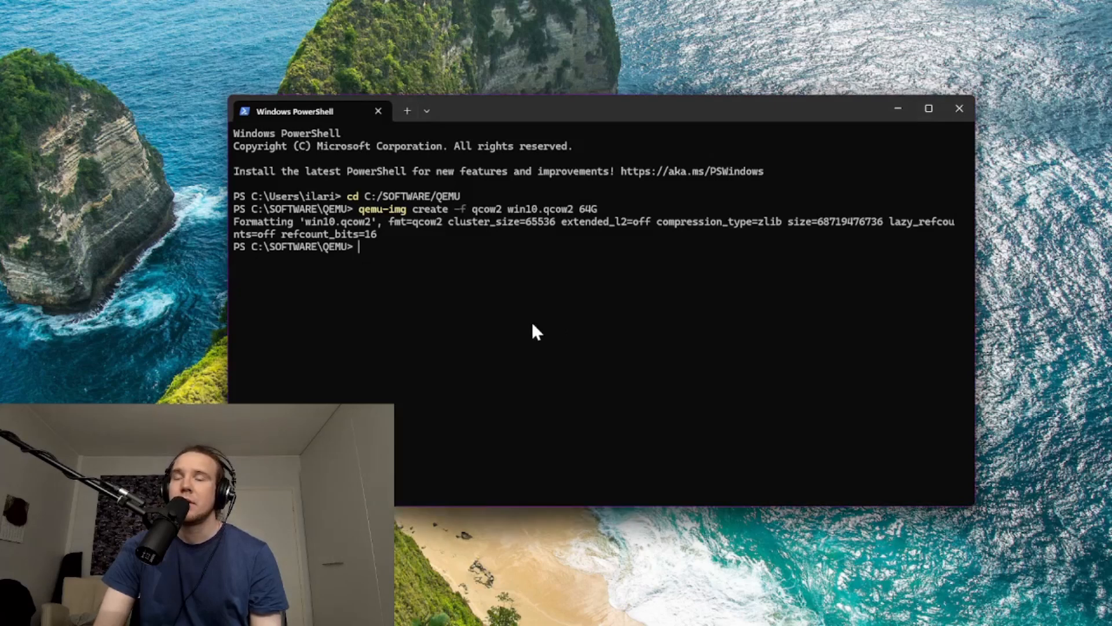
{"action": "key", "text": "ctrl+v"}
{"action": "left_click", "coordinate": [496, 396]}
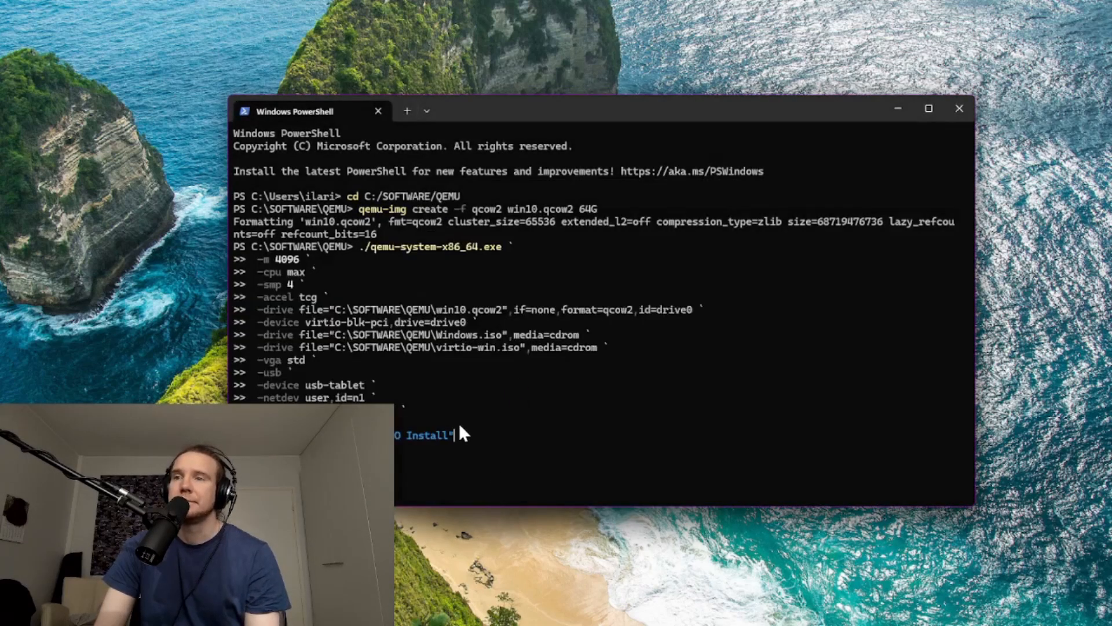
{"action": "key", "text": "Return"}
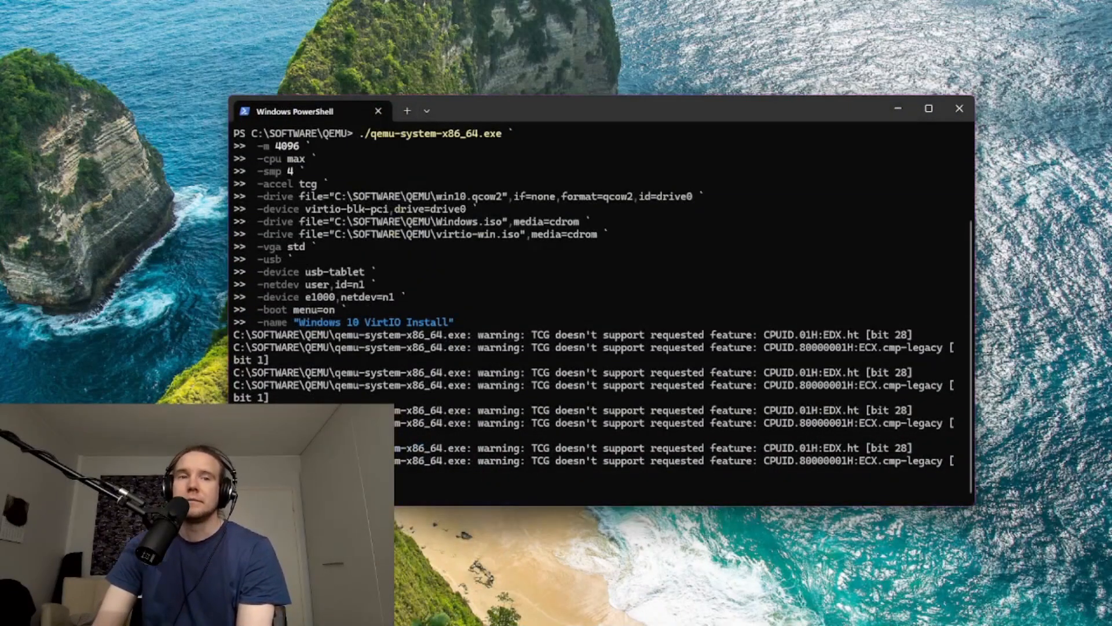
Minimize PowerShell, turn on Zoom To Fit in the virtual machine window and maximize that window
{"action": "left_click_drag", "start_coordinate": [217, 438], "coordinate": [559, 168]}
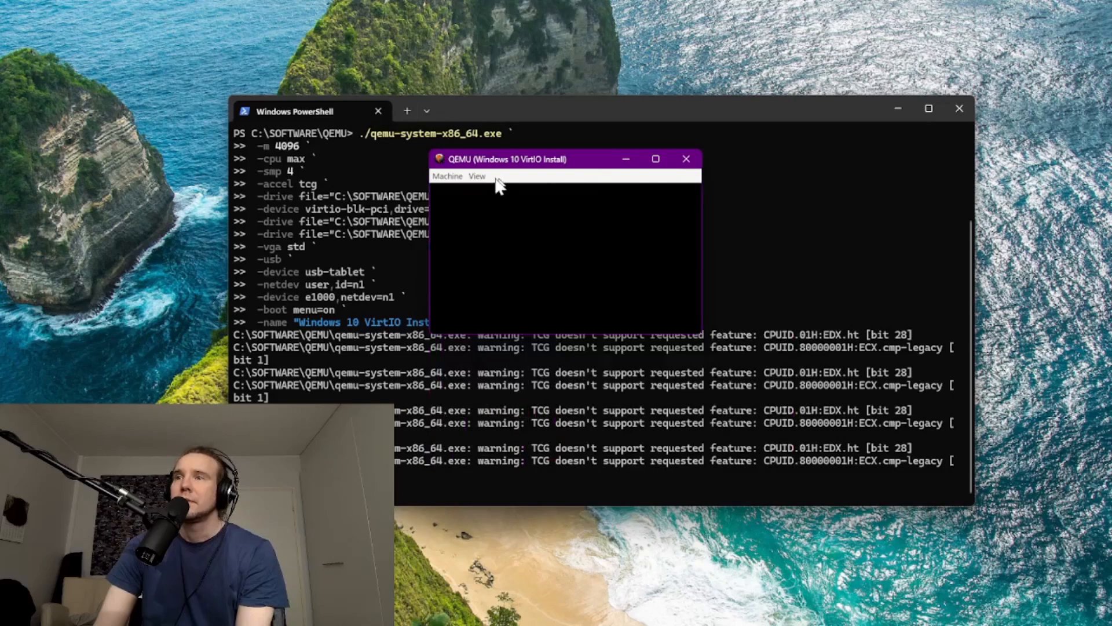
{"action": "left_click", "coordinate": [477, 176]}
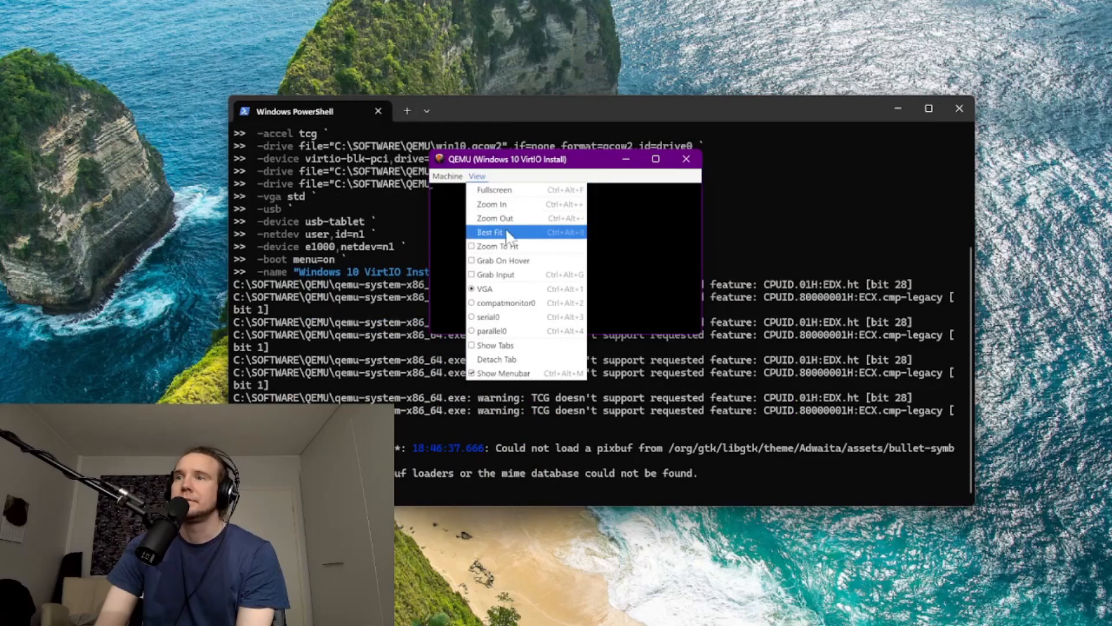
{"action": "left_click", "coordinate": [815, 116]}
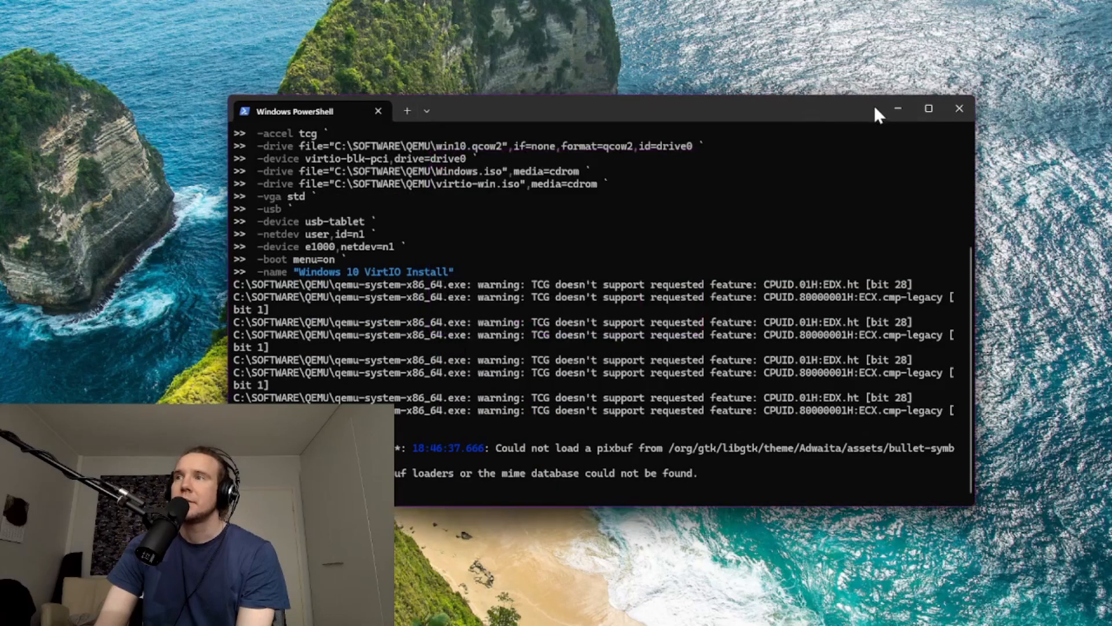
{"action": "left_click", "coordinate": [897, 112]}
{"action": "left_click", "coordinate": [478, 177]}
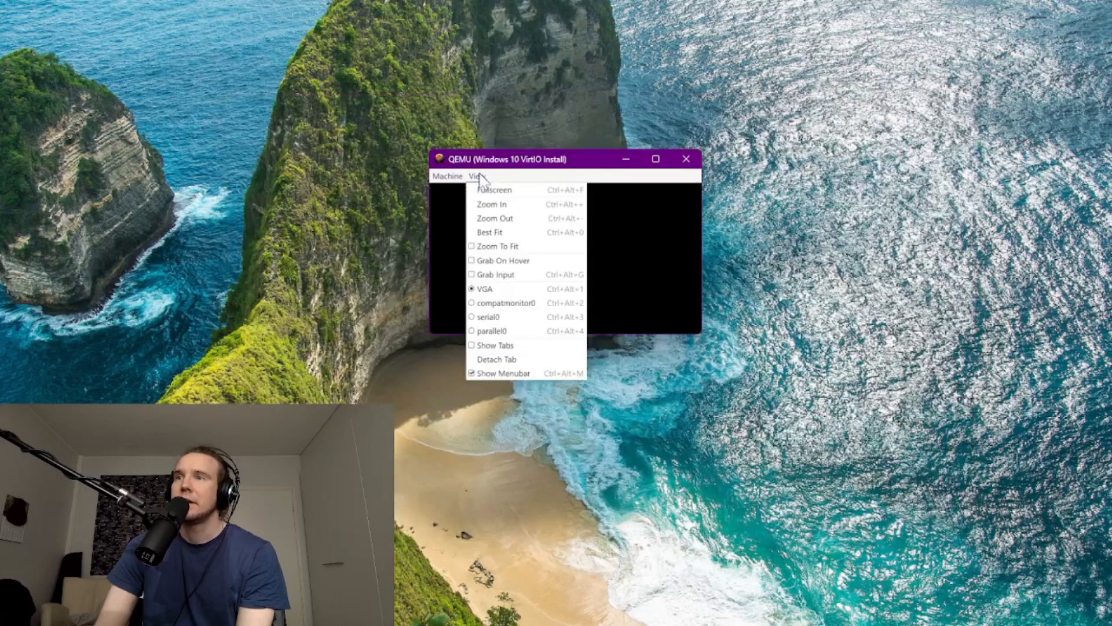
{"action": "left_click", "coordinate": [497, 248]}
{"action": "left_click", "coordinate": [656, 159]}
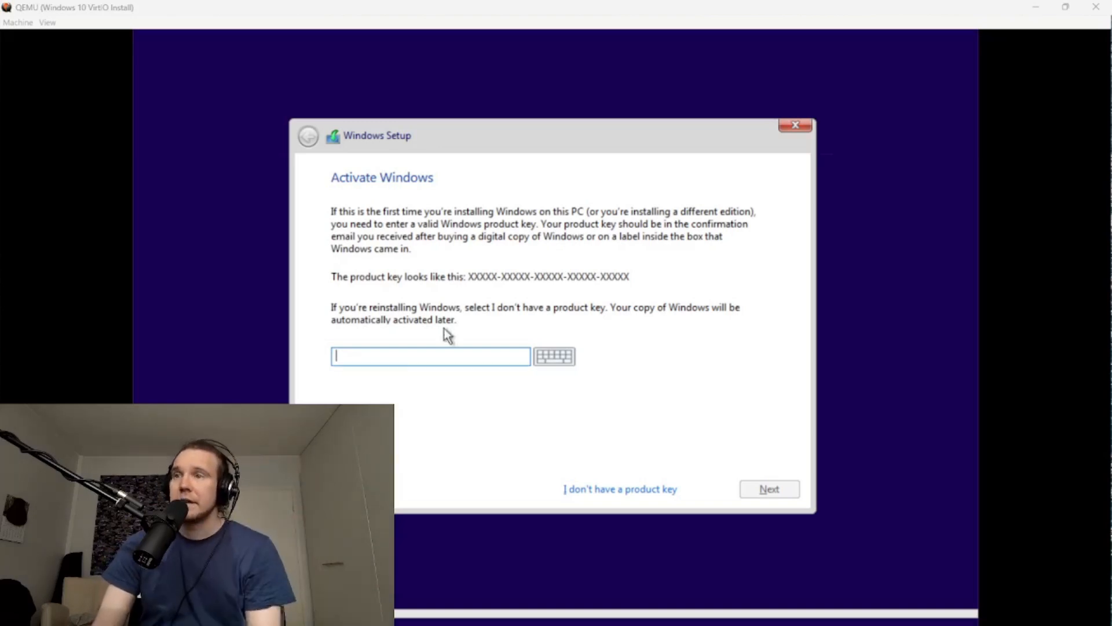
Continue Windows Setup without a product key and accept Windows 10 Home as the operating system to install
{"action": "left_click", "coordinate": [502, 293]}
{"action": "left_click", "coordinate": [595, 489]}
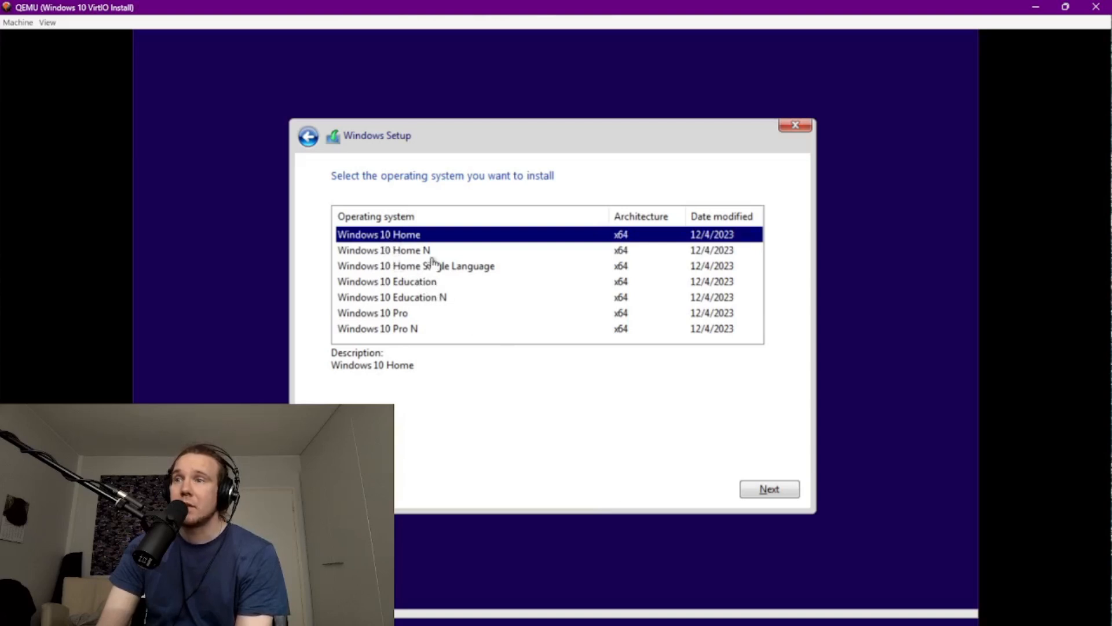
{"action": "left_click", "coordinate": [768, 490]}
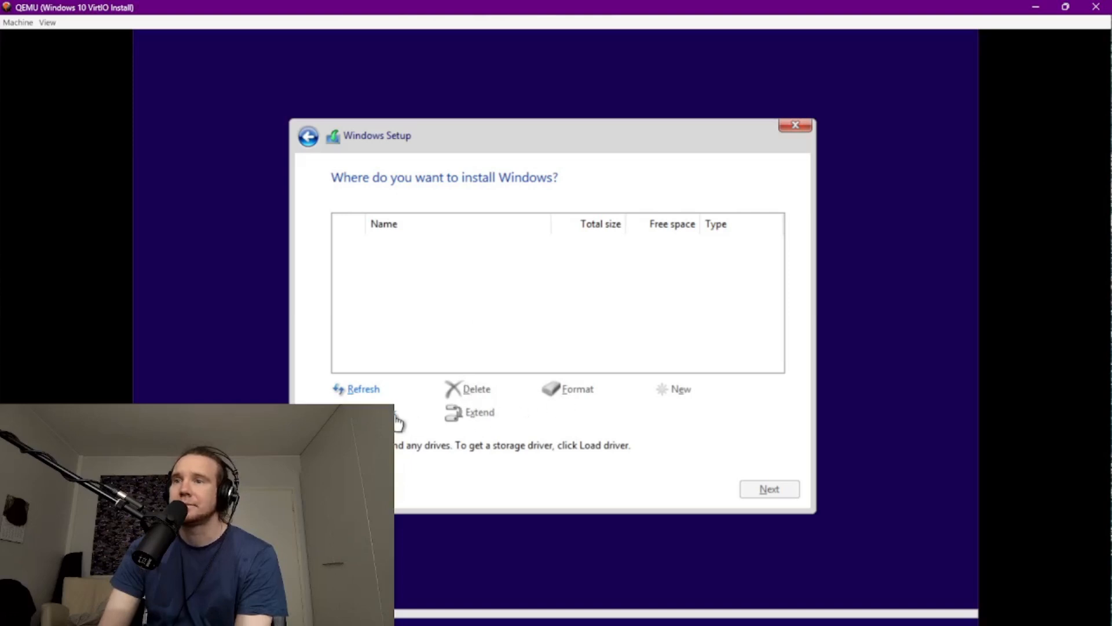
Load the Windows 10 Red Hat VirtIO SCSI controller driver (E:\amd64\w10\viostor.inf) for the installation drive in Windows Setup
{"action": "left_click", "coordinate": [367, 412]}
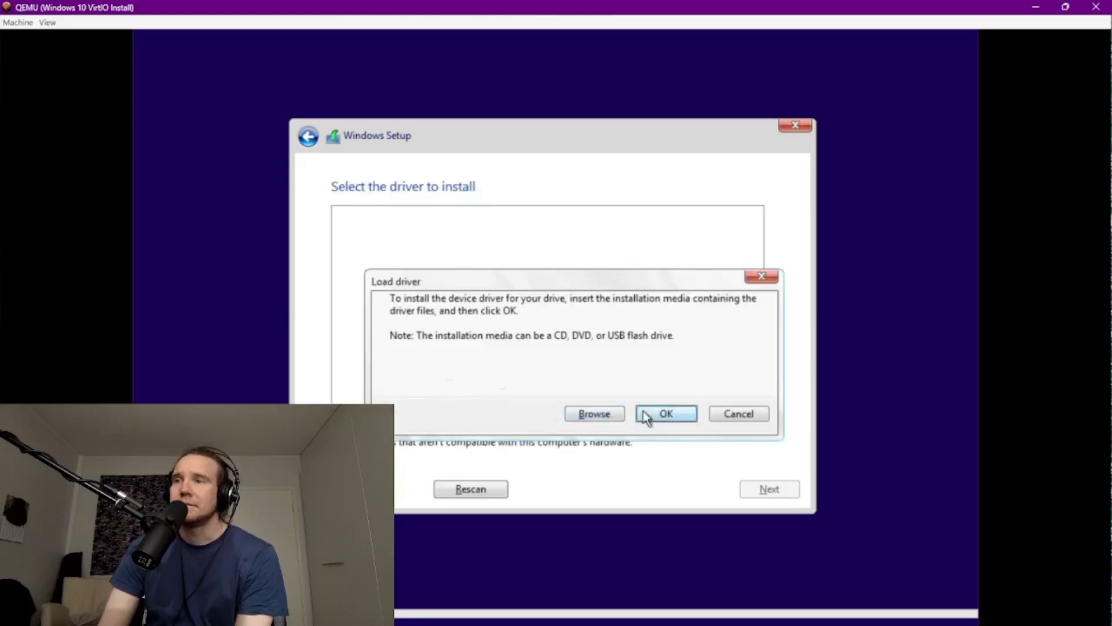
{"action": "left_click", "coordinate": [666, 414]}
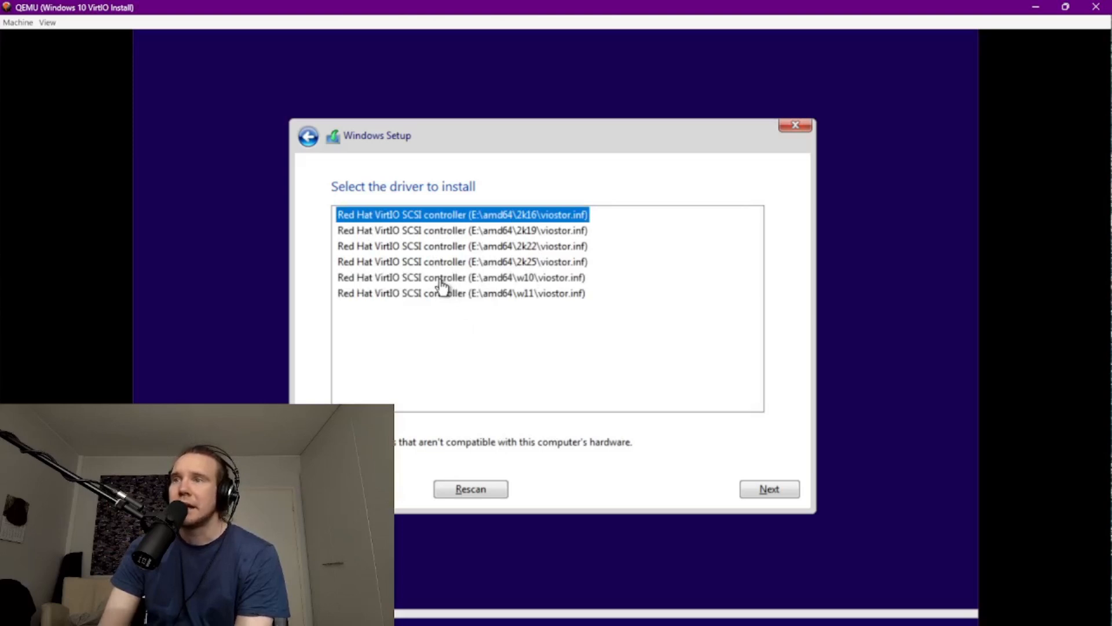
{"action": "left_click", "coordinate": [442, 281]}
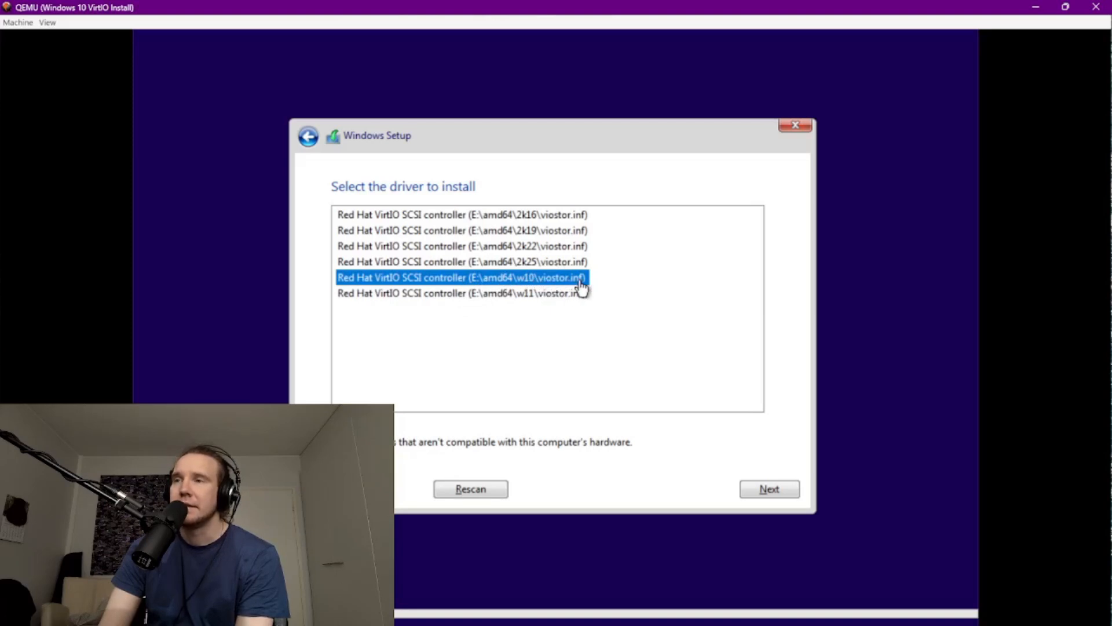
{"action": "left_click", "coordinate": [529, 294]}
{"action": "left_click", "coordinate": [527, 283]}
{"action": "left_click", "coordinate": [527, 293]}
{"action": "left_click", "coordinate": [527, 283]}
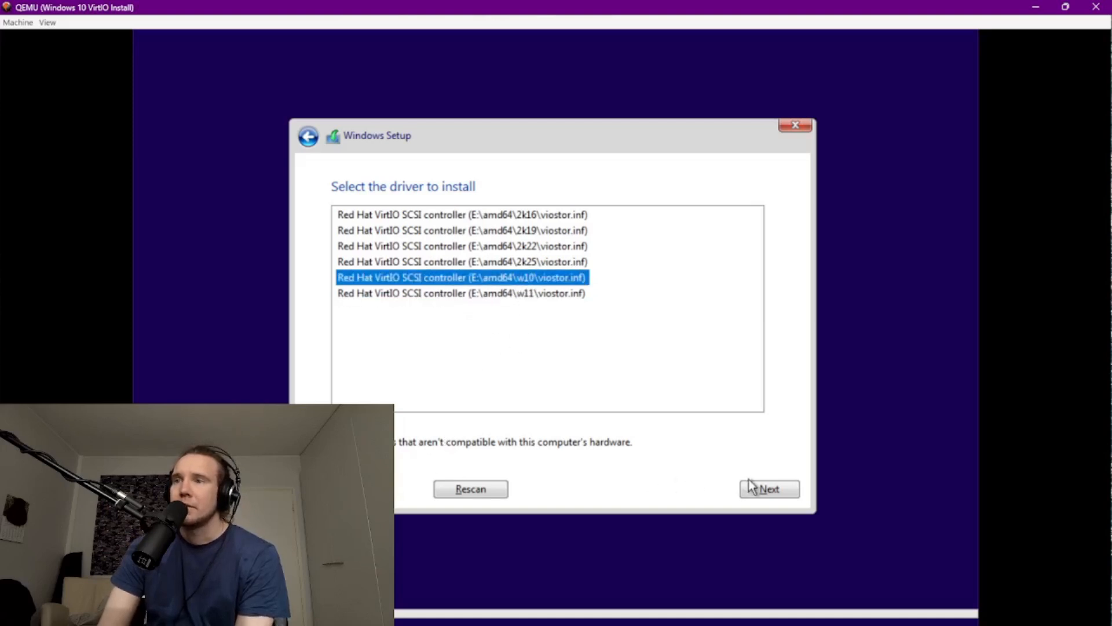
{"action": "left_click", "coordinate": [549, 296]}
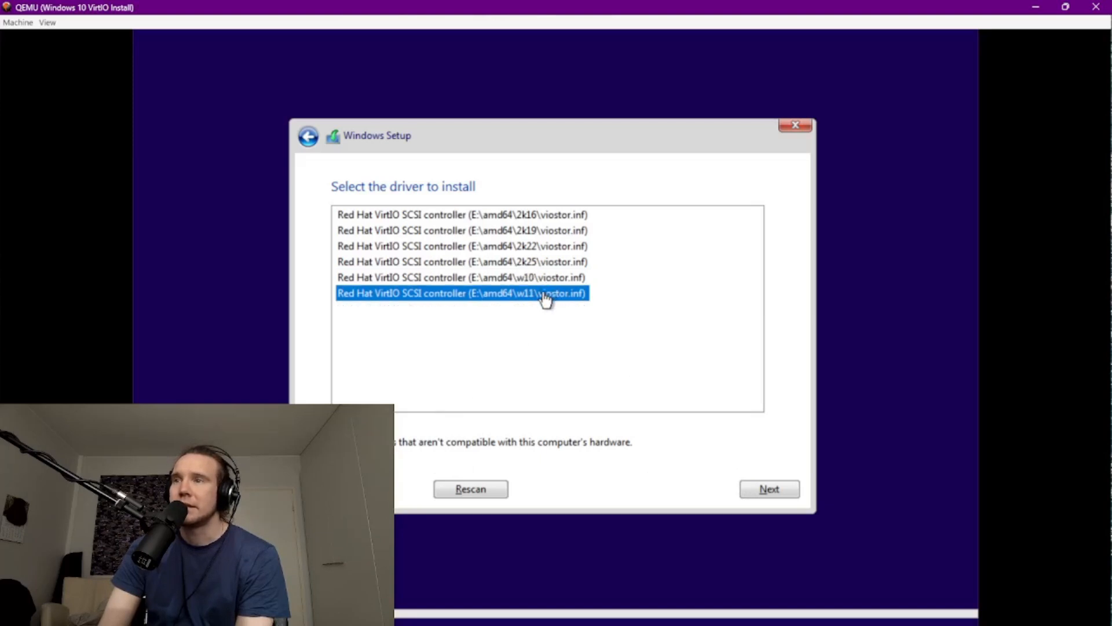
{"action": "left_click", "coordinate": [543, 280]}
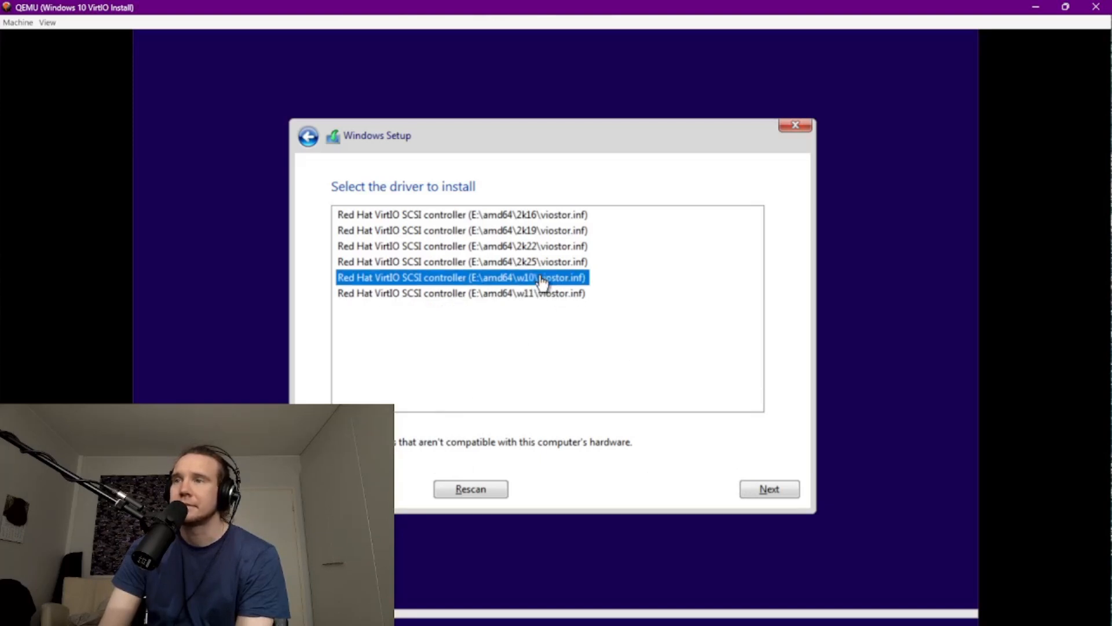
{"action": "left_click", "coordinate": [768, 495]}
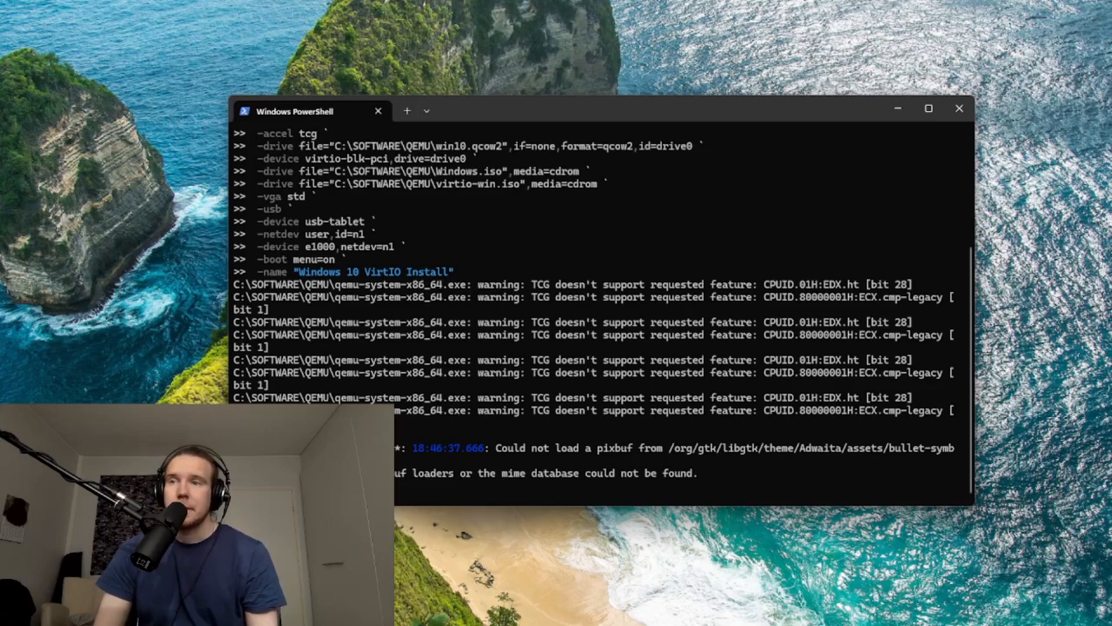
Switch to PowerShell and paste the qemu-system-x86_64.exe launch command with 8192 MB memory, 4 cores, tap0 networking and audio options at the prompt
{"action": "left_click", "coordinate": [394, 480]}
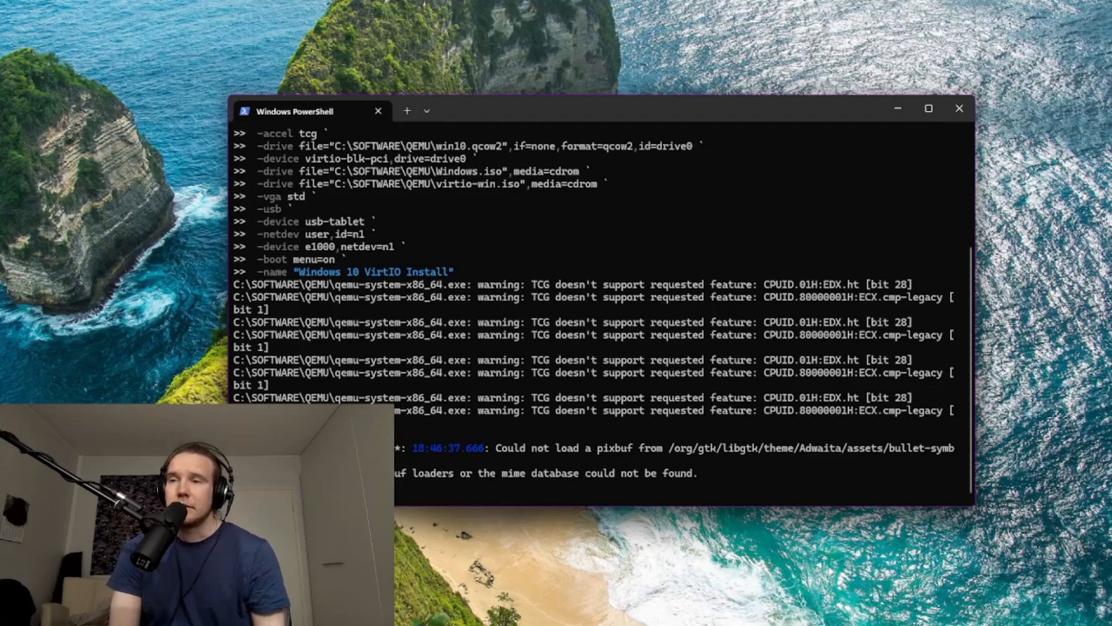
{"action": "key", "text": "ctrl+v"}
{"action": "key", "text": "Return"}
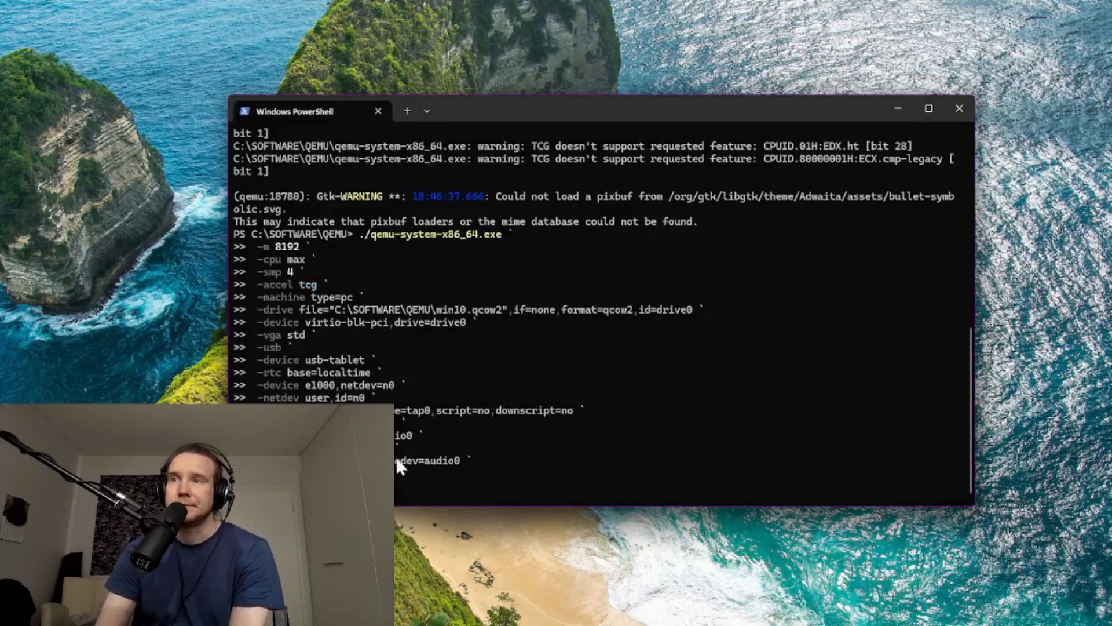
Examine the pasted launch command line by line, highlighting the executable, memory, CPU, acceleration, machine, drive, display, USB, clock and network options
{"action": "left_click_drag", "start_coordinate": [372, 232], "coordinate": [516, 236]}
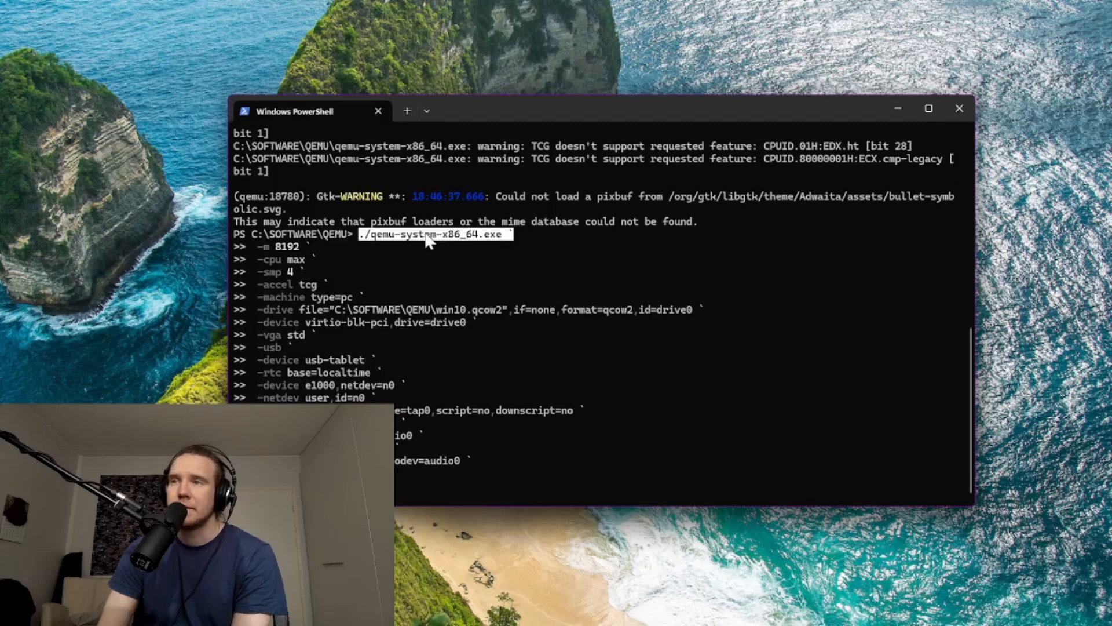
{"action": "left_click_drag", "start_coordinate": [254, 245], "coordinate": [323, 260]}
{"action": "left_click_drag", "start_coordinate": [259, 271], "coordinate": [346, 284]}
{"action": "left_click_drag", "start_coordinate": [260, 297], "coordinate": [380, 288]}
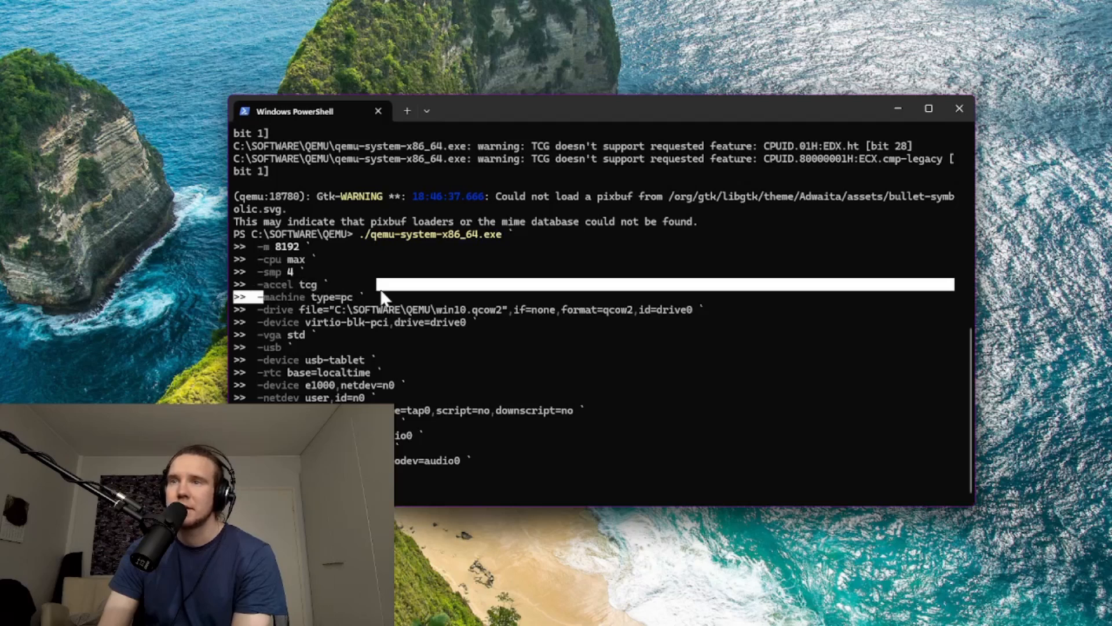
{"action": "left_click_drag", "start_coordinate": [255, 309], "coordinate": [728, 316]}
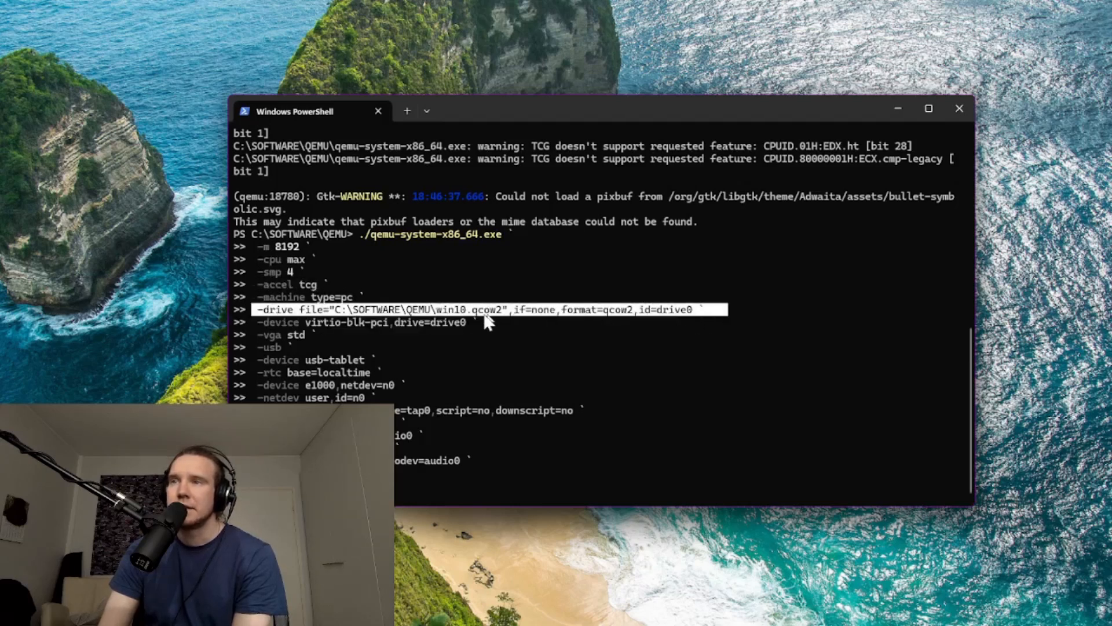
{"action": "left_click_drag", "start_coordinate": [256, 322], "coordinate": [493, 328]}
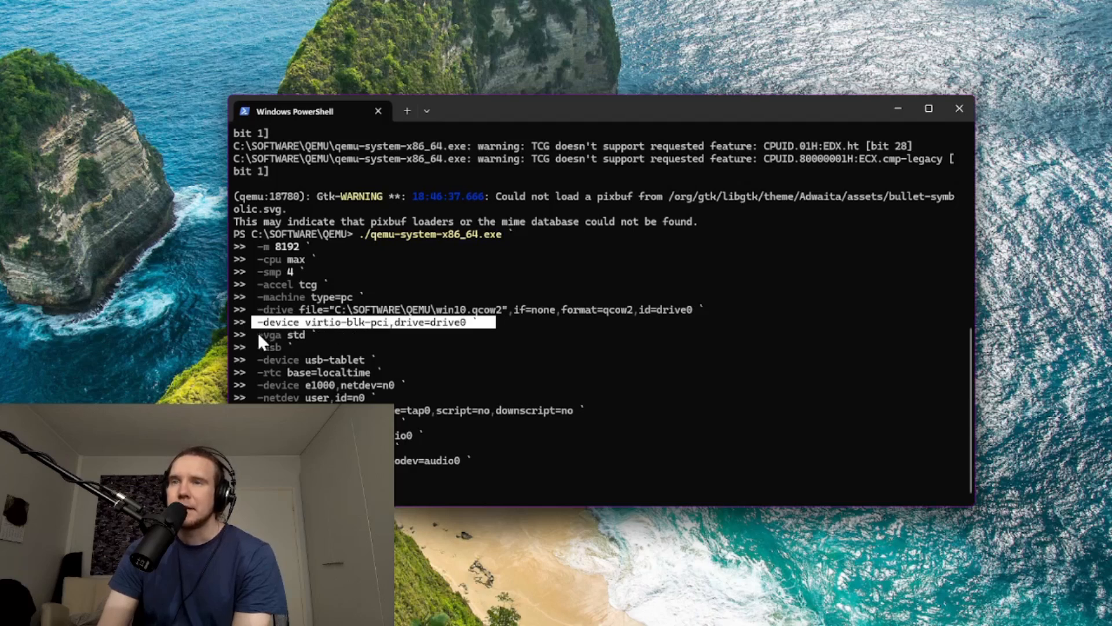
{"action": "left_click_drag", "start_coordinate": [258, 336], "coordinate": [329, 336]}
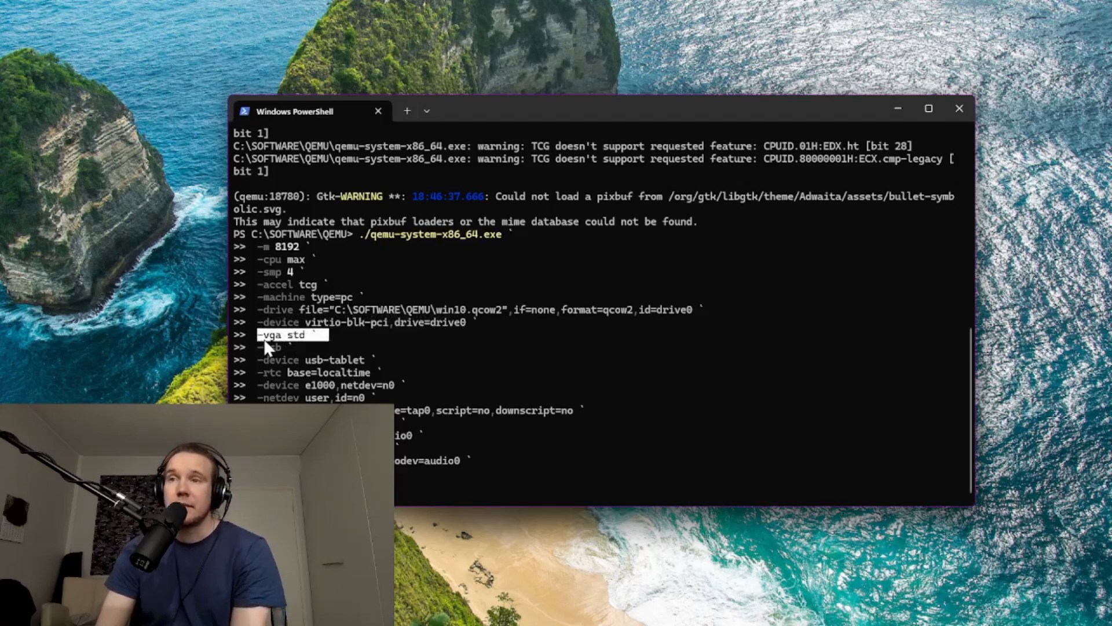
{"action": "left_click", "coordinate": [307, 339]}
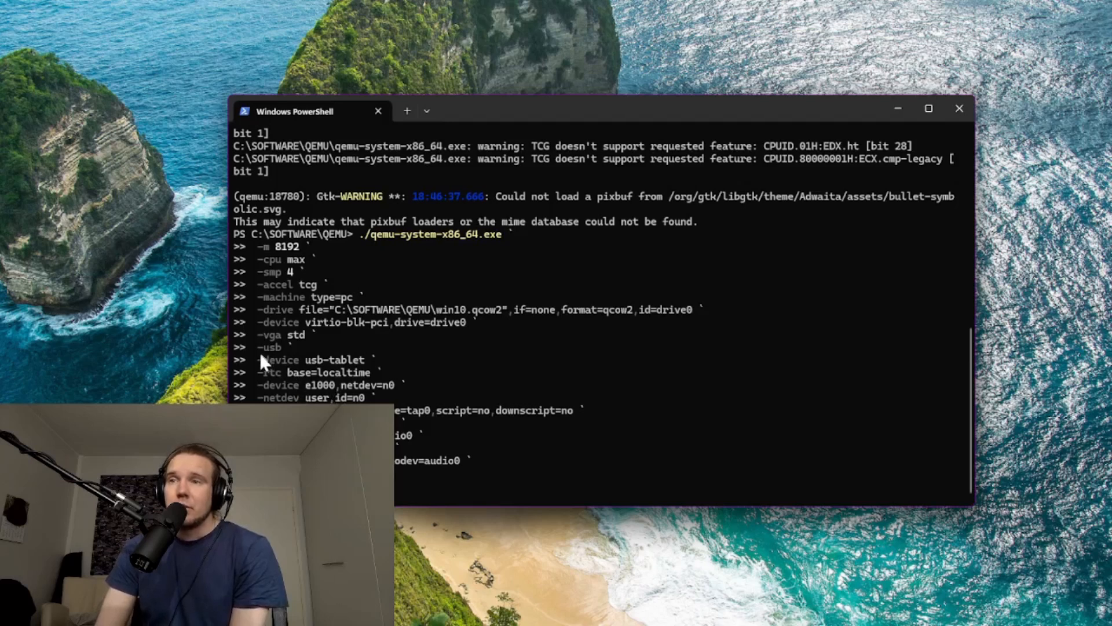
{"action": "left_click_drag", "start_coordinate": [256, 346], "coordinate": [443, 376]}
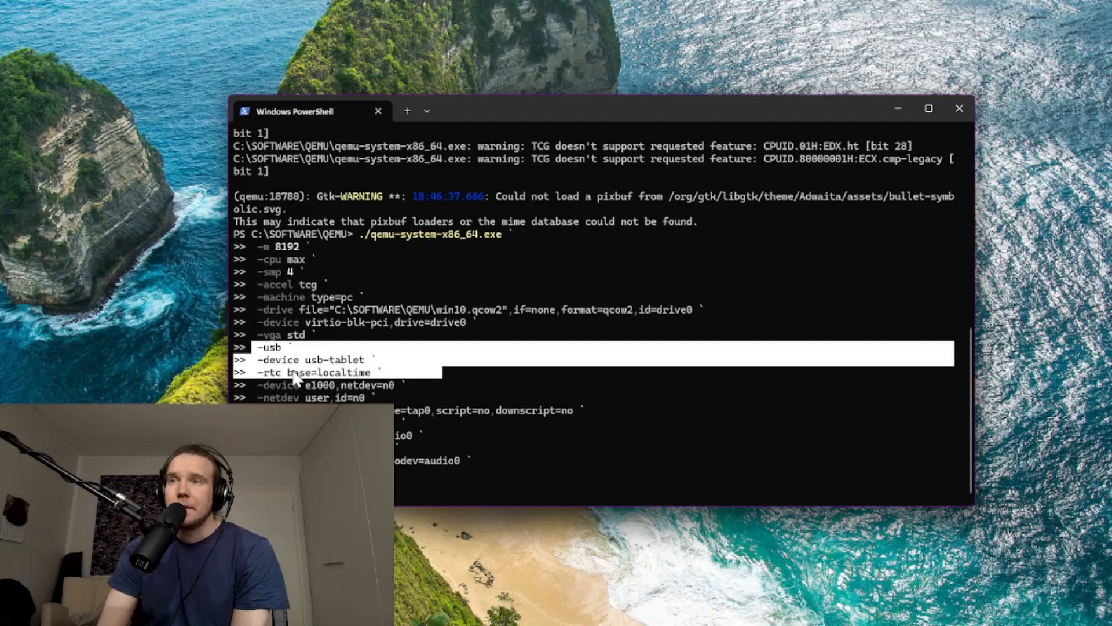
{"action": "left_click_drag", "start_coordinate": [258, 372], "coordinate": [371, 373]}
{"action": "left_click", "coordinate": [370, 373]}
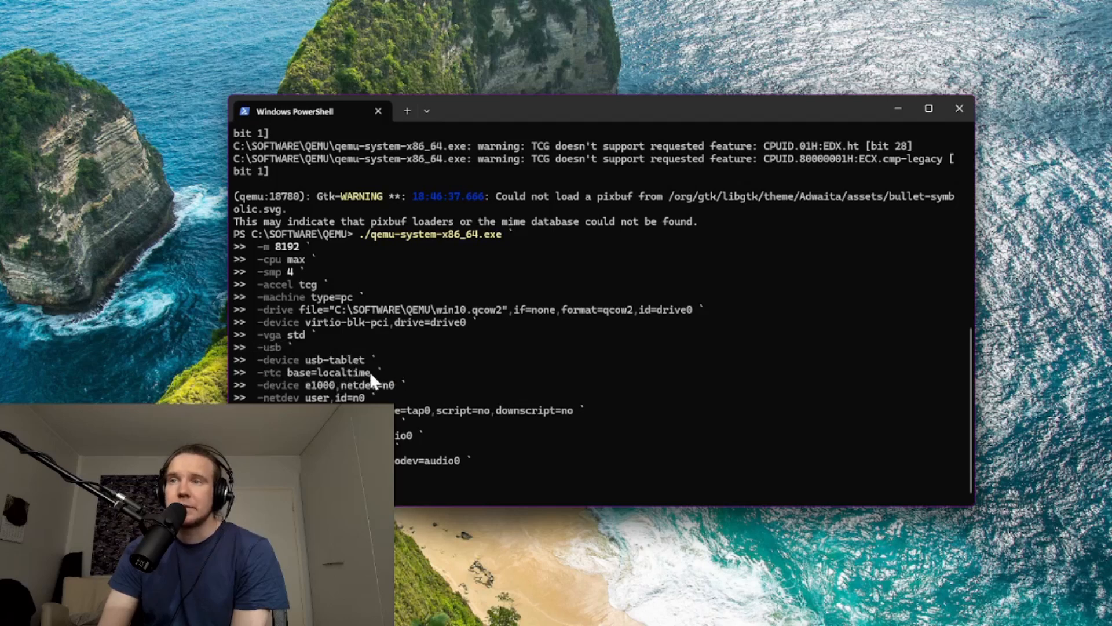
{"action": "left_click_drag", "start_coordinate": [255, 383], "coordinate": [592, 413]}
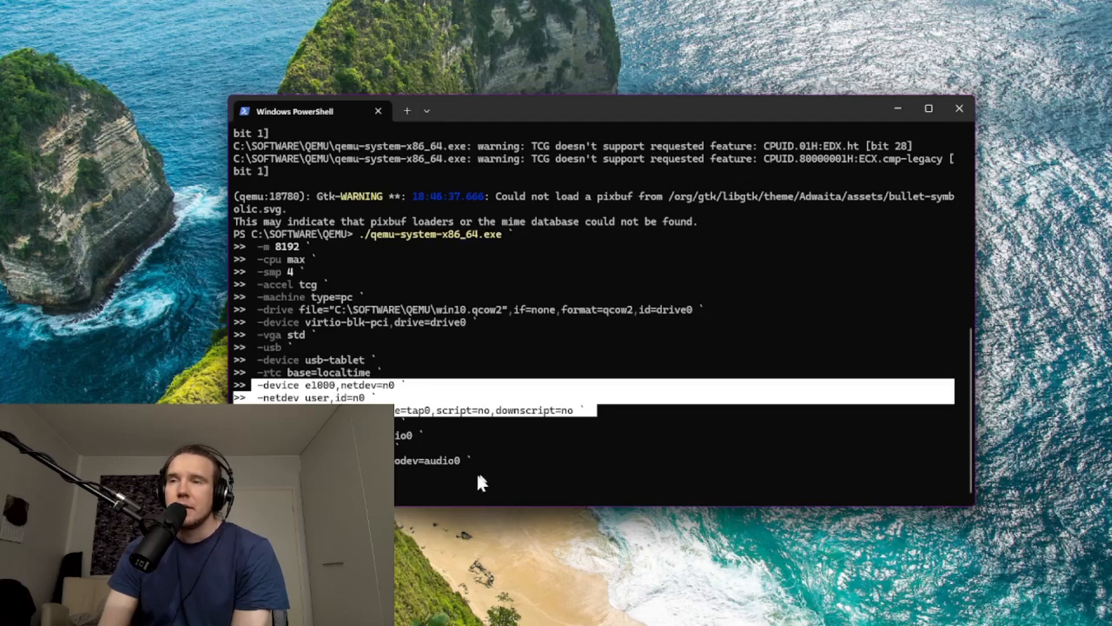
{"action": "left_click", "coordinate": [443, 485]}
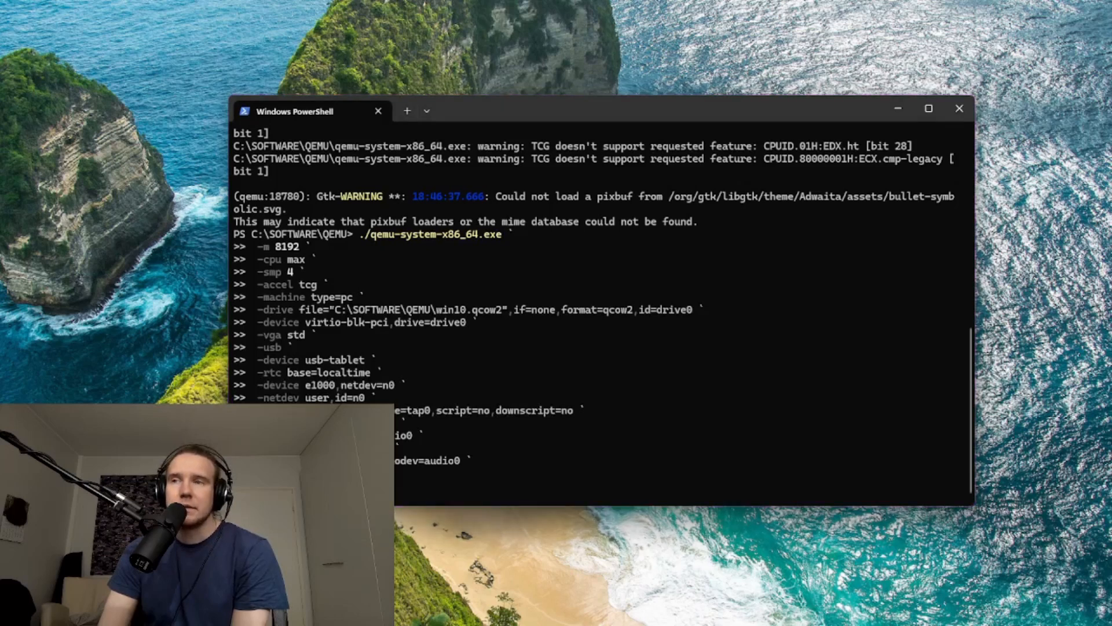
Erase the entire pasted QEMU launch command from the PowerShell prompt without running it
{"action": "left_click", "coordinate": [444, 483]}
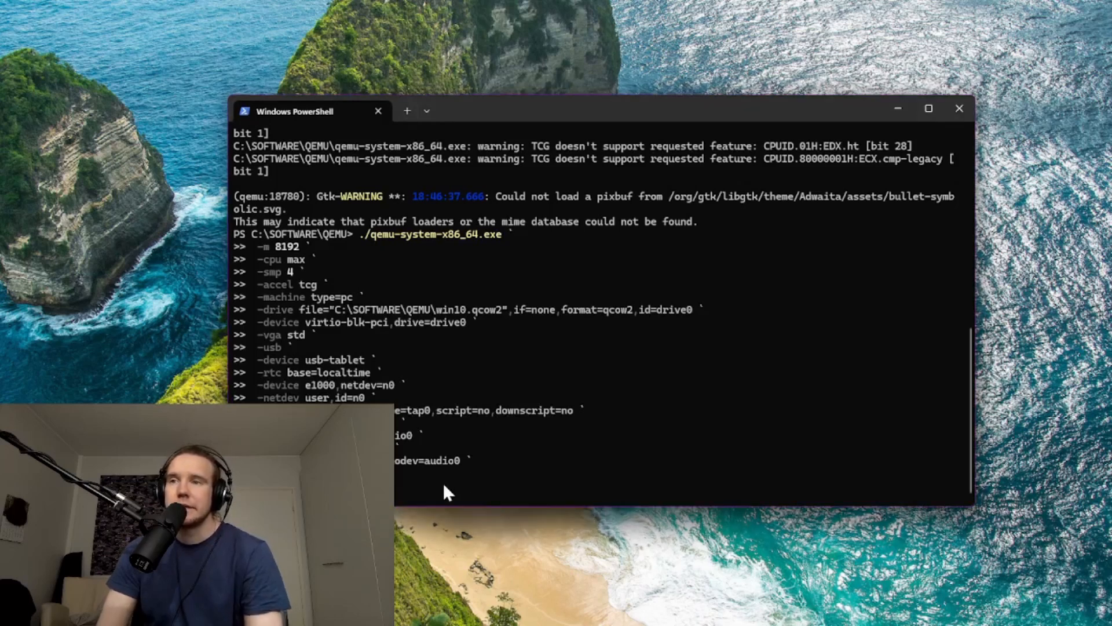
{"action": "key", "text": "ctrl+BackSpace"}
{"action": "key", "text": "ctrl+BackSpace"}
{"action": "key", "text": "ctrl+BackSpace"}
{"action": "key", "text": "ctrl+BackSpace"}
{"action": "key", "text": "ctrl+BackSpace"}
{"action": "key", "text": "ctrl+BackSpace"}
{"action": "key", "text": "ctrl+BackSpace"}
{"action": "key", "text": "ctrl+BackSpace"}
{"action": "key", "text": "ctrl+BackSpace"}
{"action": "key", "text": "ctrl+BackSpace"}
{"action": "key", "text": "ctrl+BackSpace"}
{"action": "key", "text": "ctrl+BackSpace"}
{"action": "key", "text": "ctrl+BackSpace"}
{"action": "key", "text": "ctrl+BackSpace"}
{"action": "key", "text": "ctrl+BackSpace"}
{"action": "key", "text": "ctrl+BackSpace"}
{"action": "key", "text": "ctrl+BackSpace"}
{"action": "key", "text": "ctrl+BackSpace"}
{"action": "key", "text": "ctrl+BackSpace"}
{"action": "key", "text": "ctrl+BackSpace"}
{"action": "key", "text": "ctrl+BackSpace"}
{"action": "key", "text": "ctrl+BackSpace"}
{"action": "key", "text": "ctrl+BackSpace"}
{"action": "key", "text": "ctrl+BackSpace"}
{"action": "key", "text": "ctrl+BackSpace"}
{"action": "key", "text": "ctrl+BackSpace"}
{"action": "key", "text": "ctrl+BackSpace"}
{"action": "key", "text": "ctrl+BackSpace"}
{"action": "key", "text": "ctrl+BackSpace"}
{"action": "key", "text": "ctrl+BackSpace"}
{"action": "key", "text": "ctrl+BackSpace"}
{"action": "key", "text": "ctrl+BackSpace"}
{"action": "key", "text": "ctrl+BackSpace"}
{"action": "key", "text": "ctrl+BackSpace"}
{"action": "key", "text": "ctrl+BackSpace"}
{"action": "key", "text": "ctrl+BackSpace"}
{"action": "key", "text": "ctrl+BackSpace"}
{"action": "key", "text": "ctrl+BackSpace"}
{"action": "key", "text": "ctrl+BackSpace"}
{"action": "key", "text": "ctrl+BackSpace"}
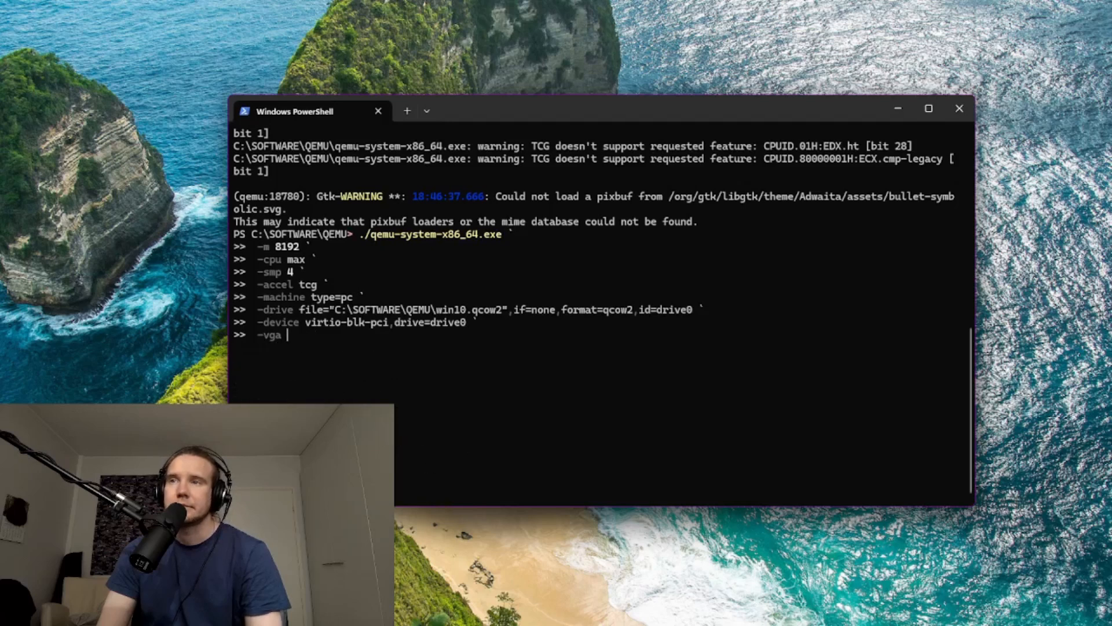
{"action": "key", "text": "ctrl+BackSpace"}
{"action": "key", "text": "ctrl+BackSpace"}
{"action": "key", "text": "ctrl+BackSpace"}
{"action": "key", "text": "ctrl+BackSpace"}
{"action": "key", "text": "ctrl+BackSpace"}
{"action": "key", "text": "ctrl+BackSpace"}
{"action": "key", "text": "ctrl+BackSpace"}
{"action": "key", "text": "ctrl+BackSpace"}
{"action": "key", "text": "ctrl+BackSpace"}
{"action": "key", "text": "ctrl+BackSpace"}
{"action": "key", "text": "ctrl+BackSpace"}
{"action": "key", "text": "ctrl+BackSpace"}
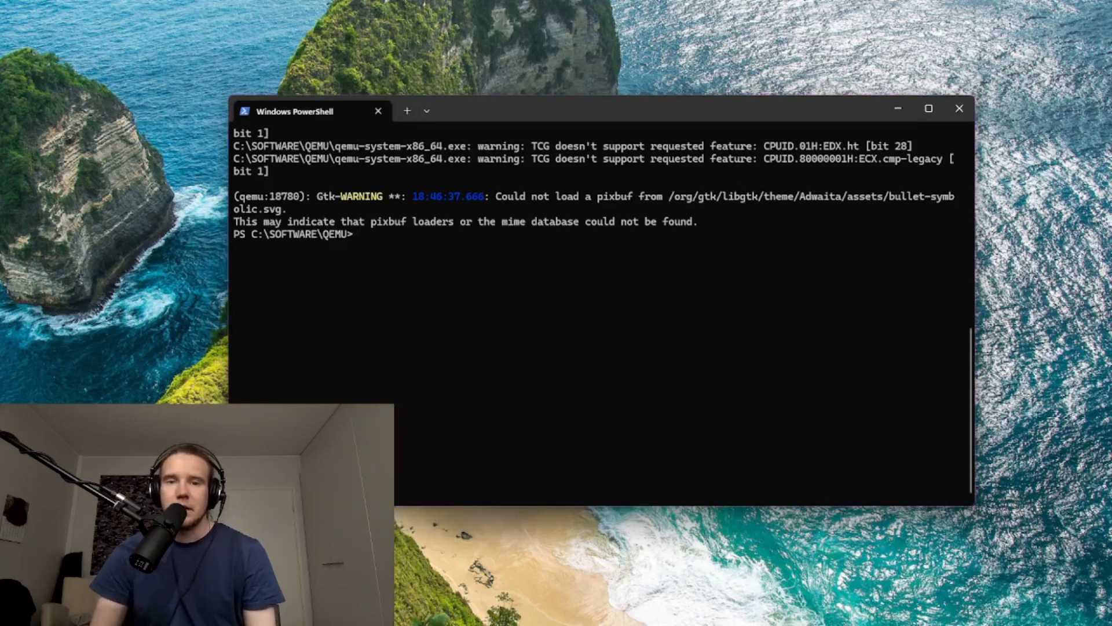
Bring up the Network Connections window and examine the IP address and subnet mask in the tap0 adapter's Internet Protocol Version 4 properties
{"action": "left_click_drag", "start_coordinate": [0, 191], "coordinate": [559, 131]}
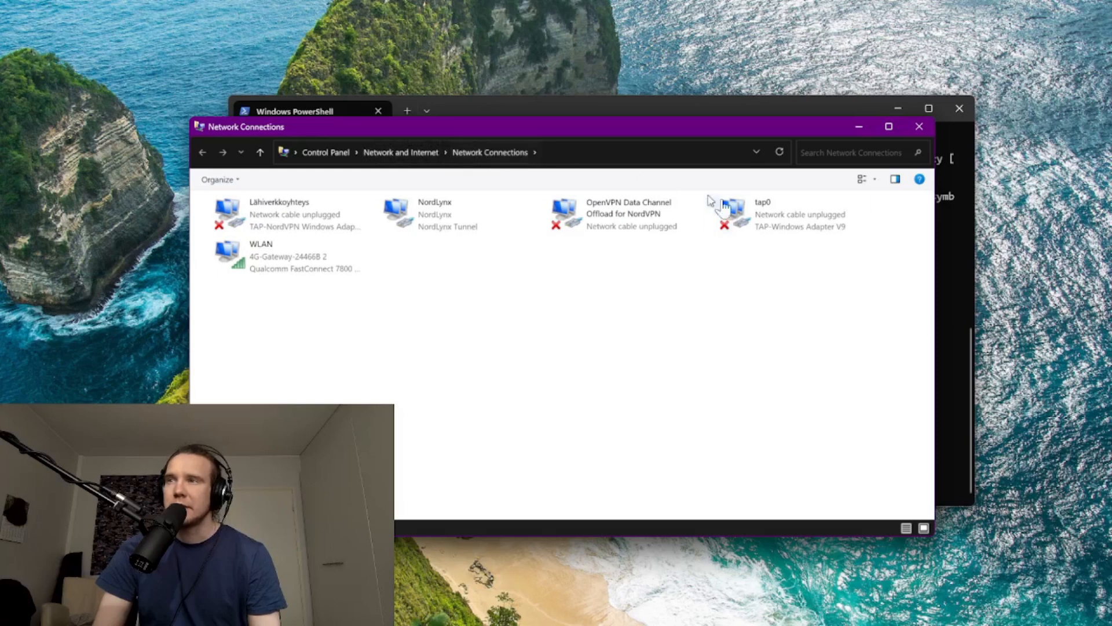
{"action": "right_click", "coordinate": [762, 210]}
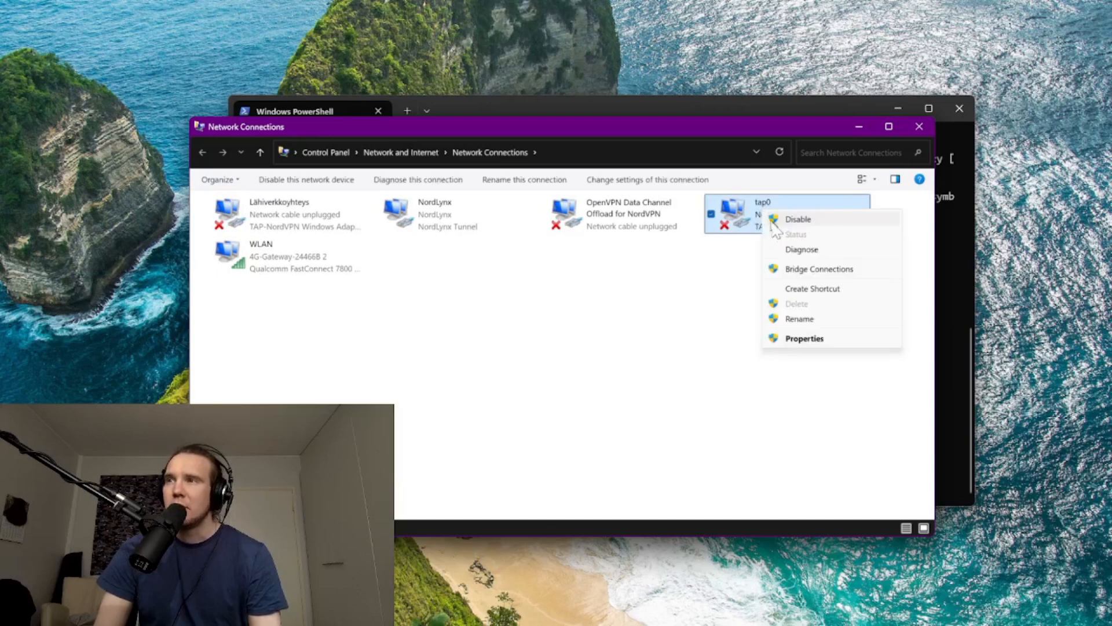
{"action": "left_click", "coordinate": [806, 339]}
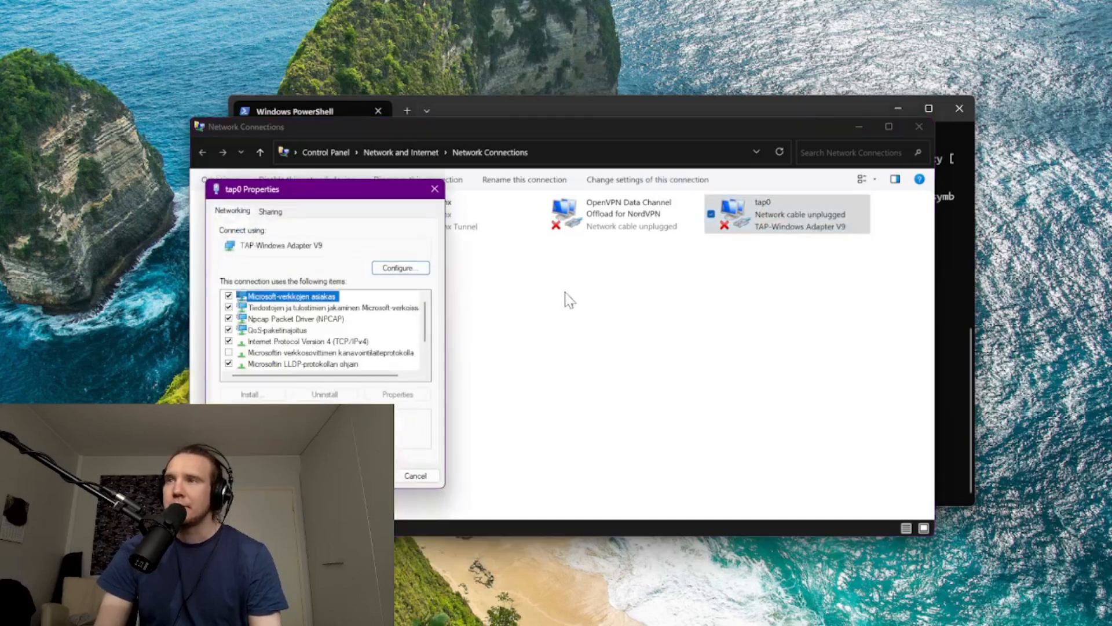
{"action": "mouse_move", "coordinate": [299, 246]}
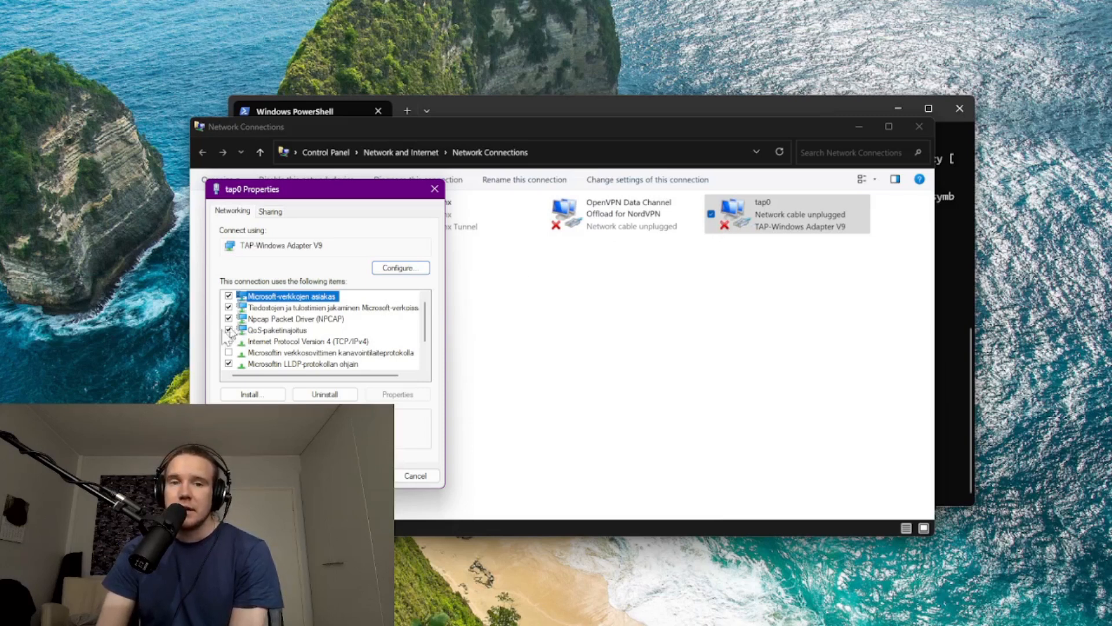
{"action": "left_click", "coordinate": [299, 342]}
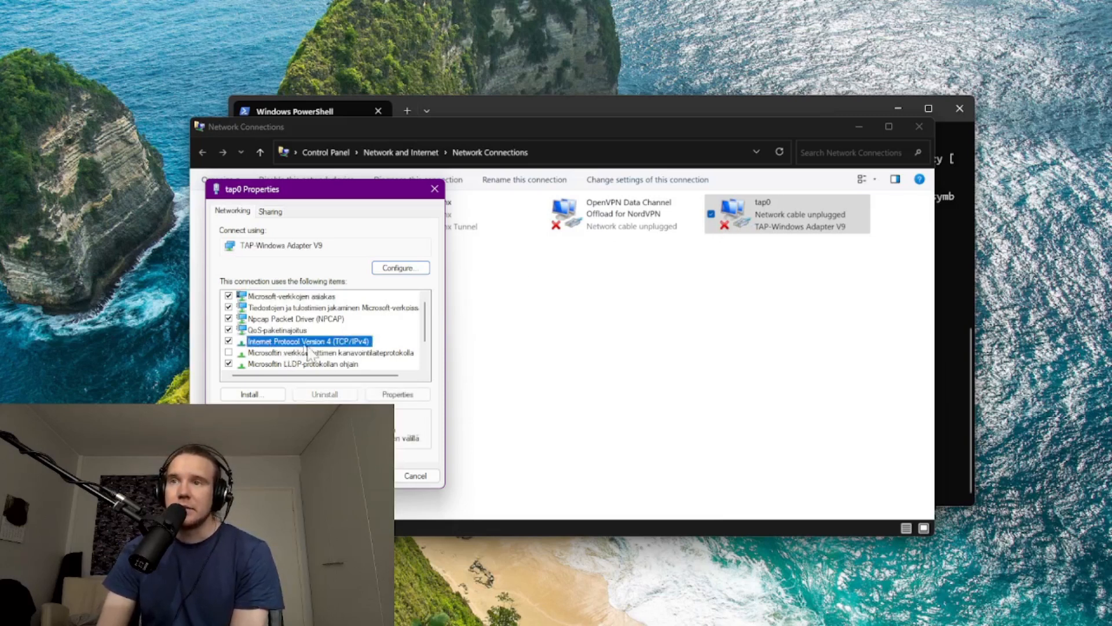
{"action": "left_click", "coordinate": [400, 393]}
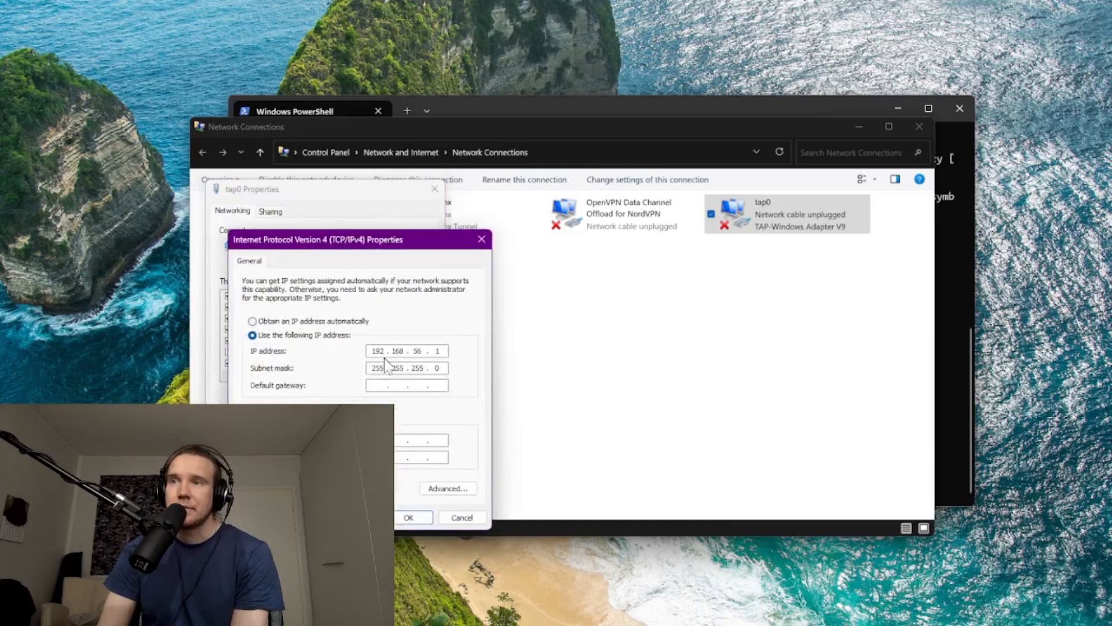
{"action": "double_click", "coordinate": [374, 351]}
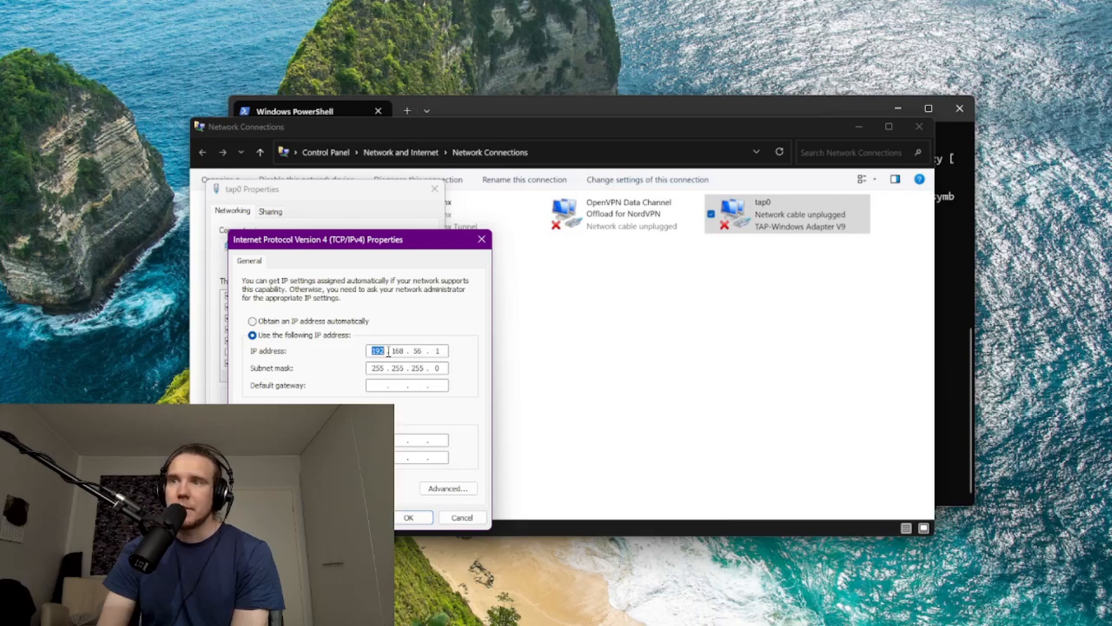
{"action": "left_click_drag", "start_coordinate": [394, 352], "coordinate": [450, 351]}
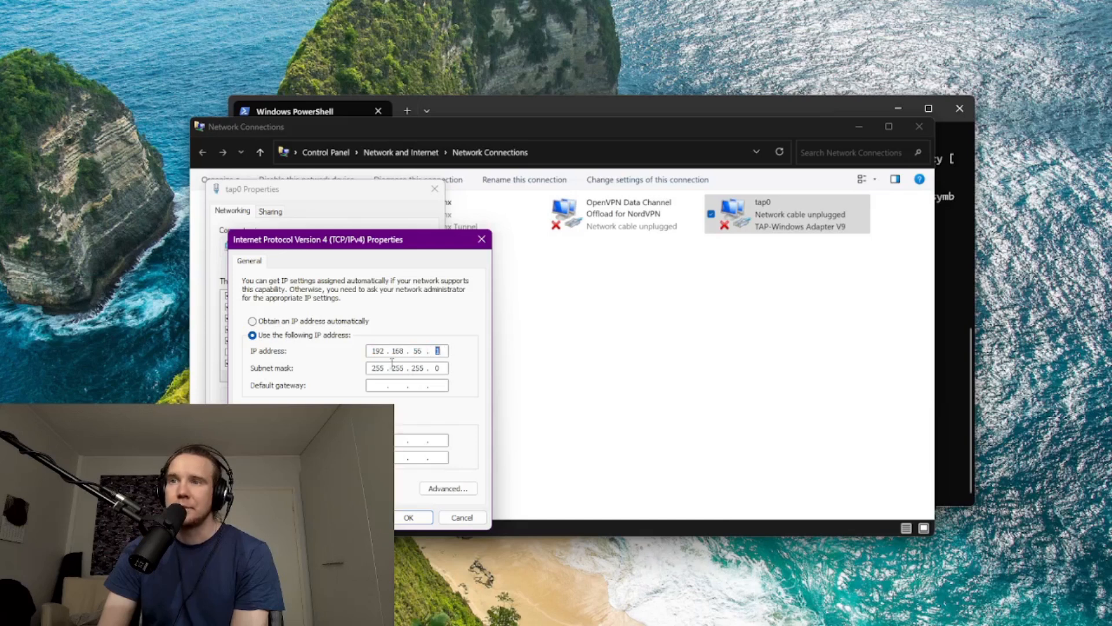
{"action": "left_click_drag", "start_coordinate": [371, 368], "coordinate": [464, 372]}
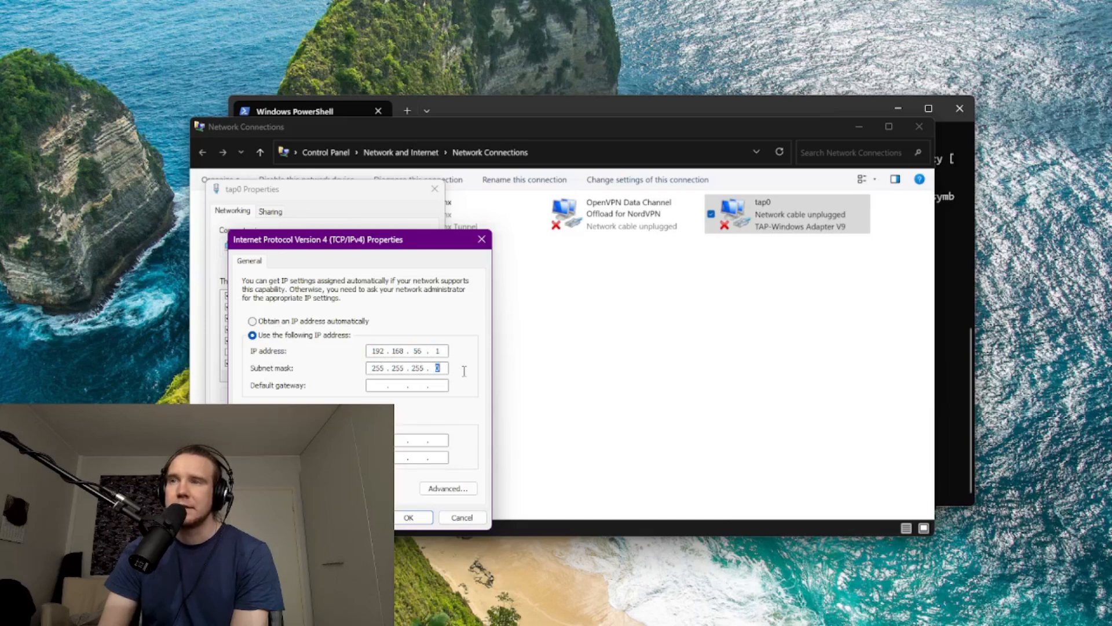
Confirm and close the tap0 adapter's property dialogs, move the Network Connections window away and return to the PowerShell prompt
{"action": "left_click", "coordinate": [409, 518]}
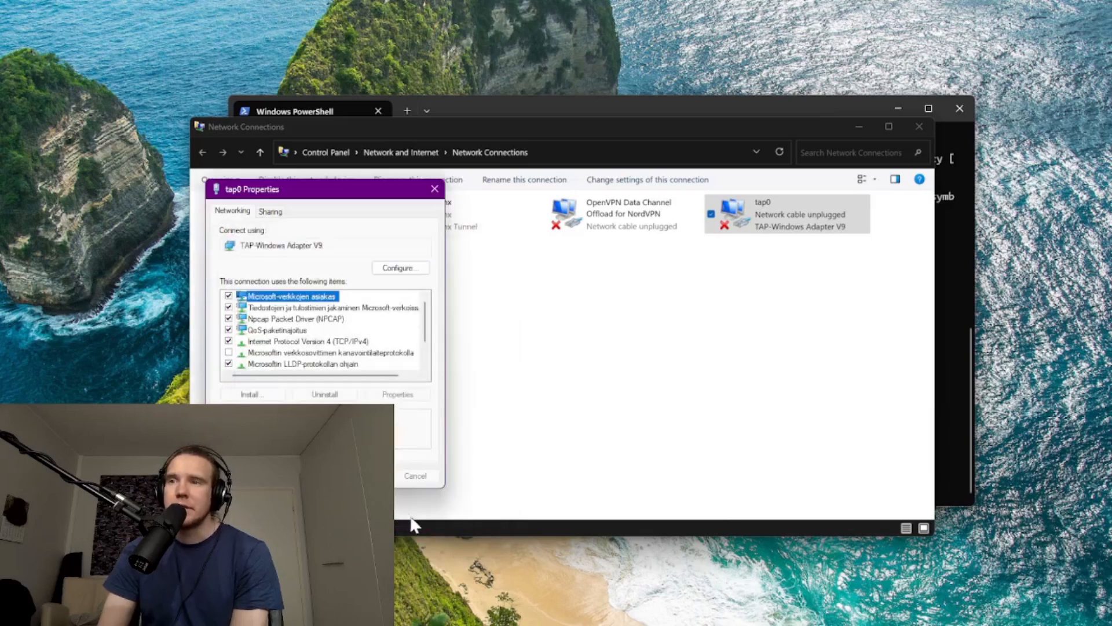
{"action": "key", "text": "Return"}
{"action": "left_click", "coordinate": [706, 407]}
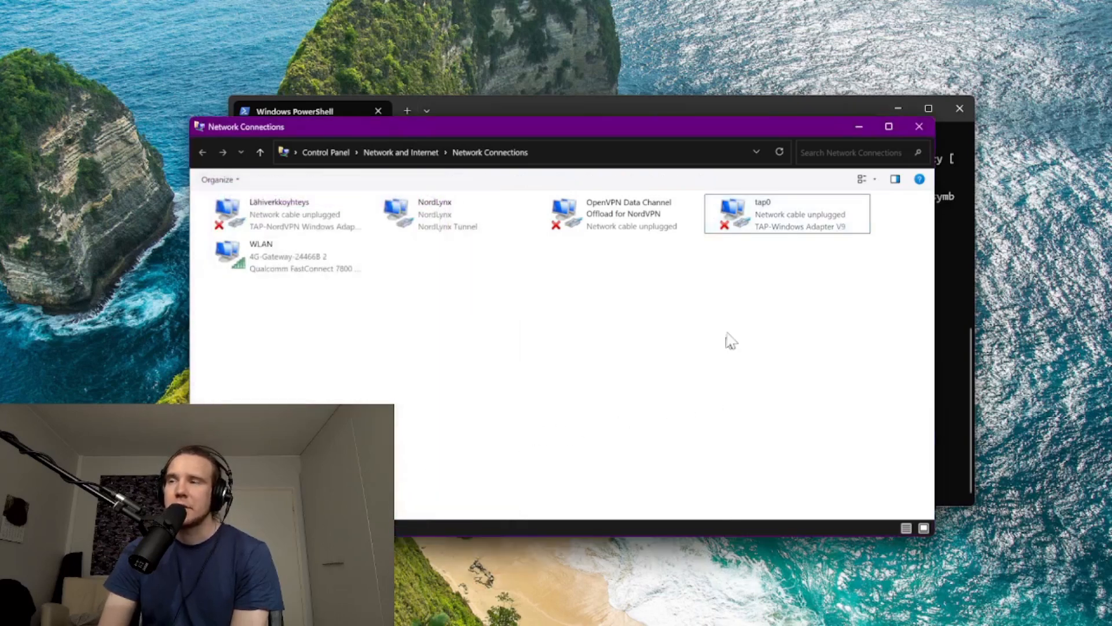
{"action": "left_click_drag", "start_coordinate": [701, 127], "coordinate": [0, 165]}
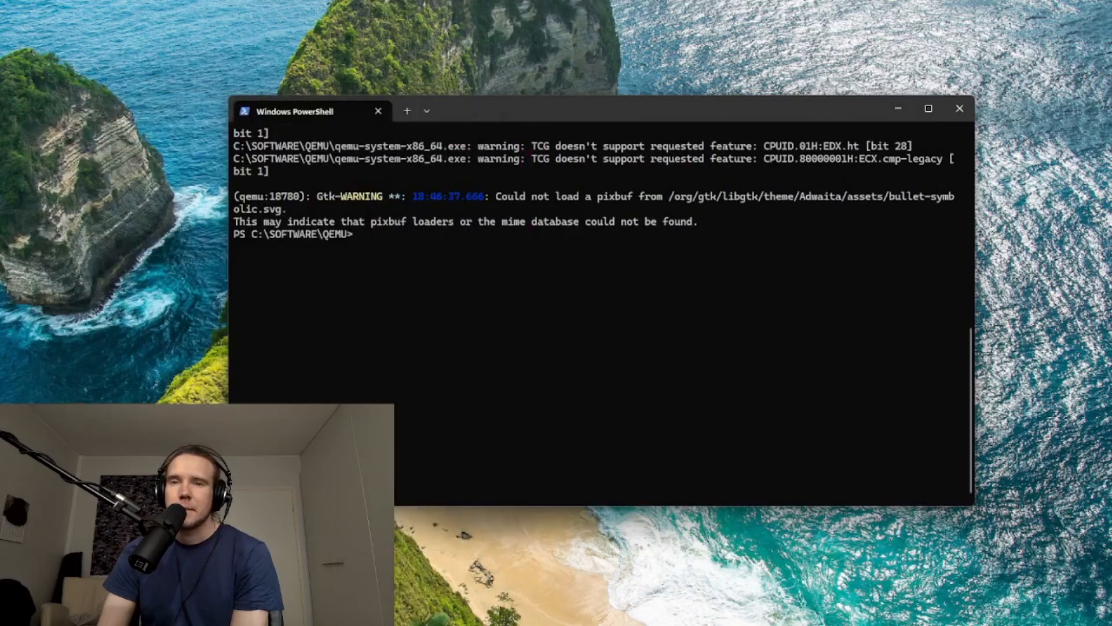
{"action": "left_click", "coordinate": [359, 234]}
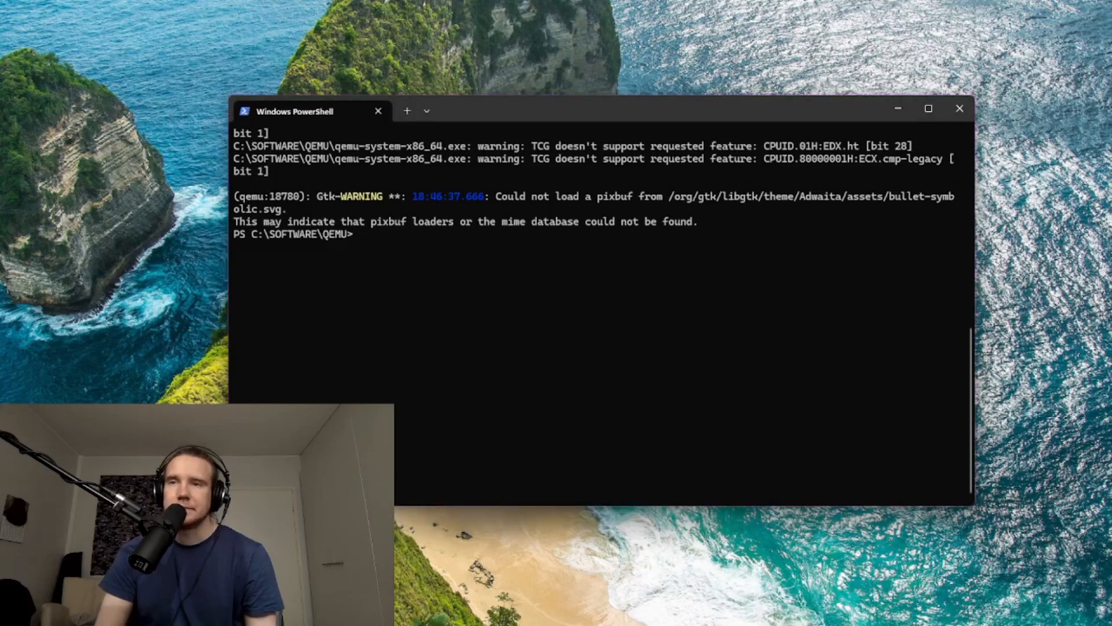
Paste the full QEMU launch command at the prompt and review its executable, memory, CPU, acceleration, machine, drive, display, USB and clock options
{"action": "right_click", "coordinate": [440, 284]}
{"action": "left_click", "coordinate": [484, 391]}
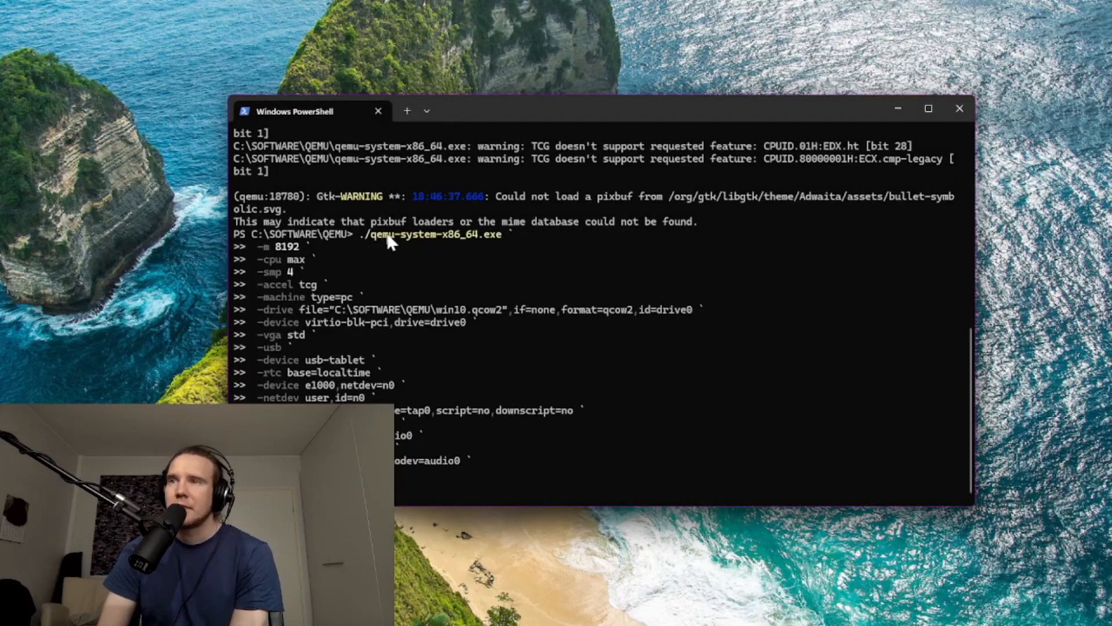
{"action": "left_click_drag", "start_coordinate": [364, 234], "coordinate": [526, 237]}
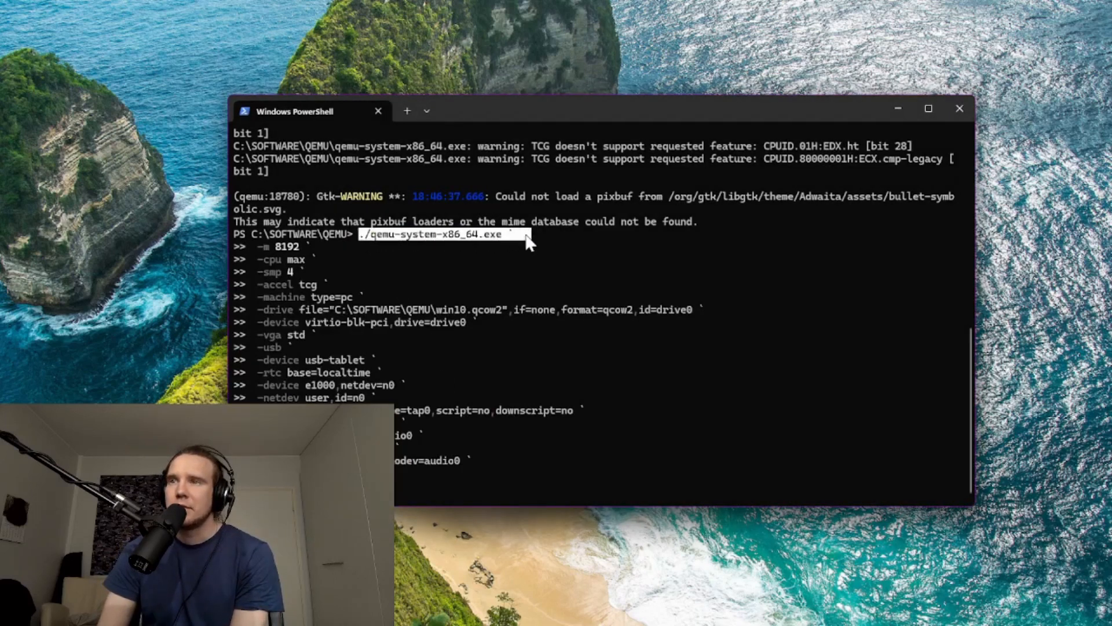
{"action": "left_click_drag", "start_coordinate": [255, 244], "coordinate": [335, 246]}
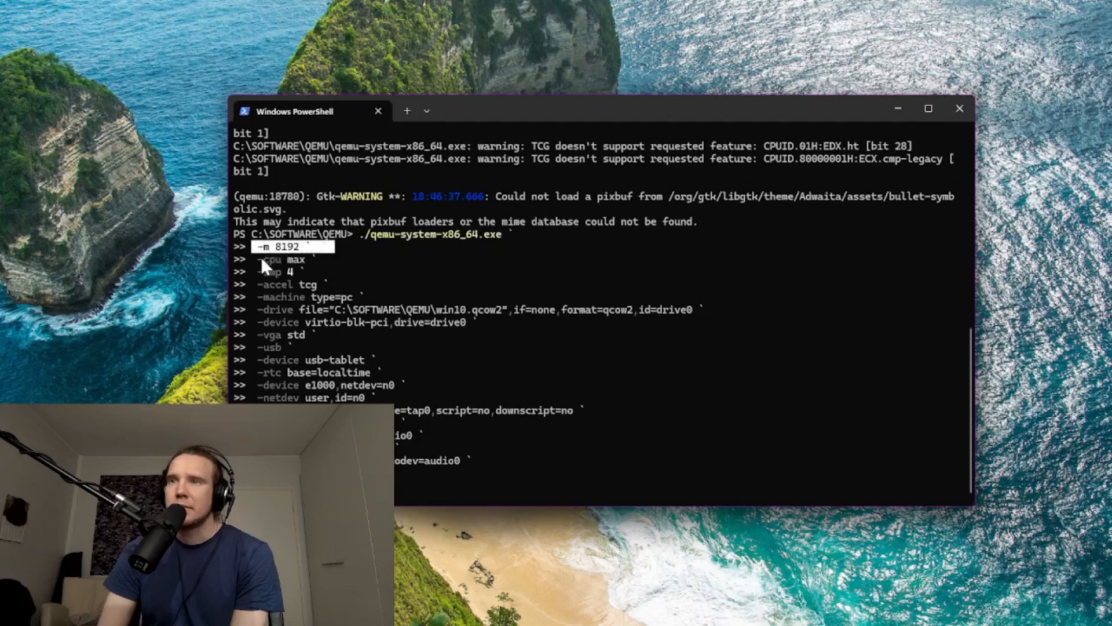
{"action": "left_click_drag", "start_coordinate": [255, 257], "coordinate": [335, 260]}
{"action": "left_click_drag", "start_coordinate": [256, 270], "coordinate": [340, 274]}
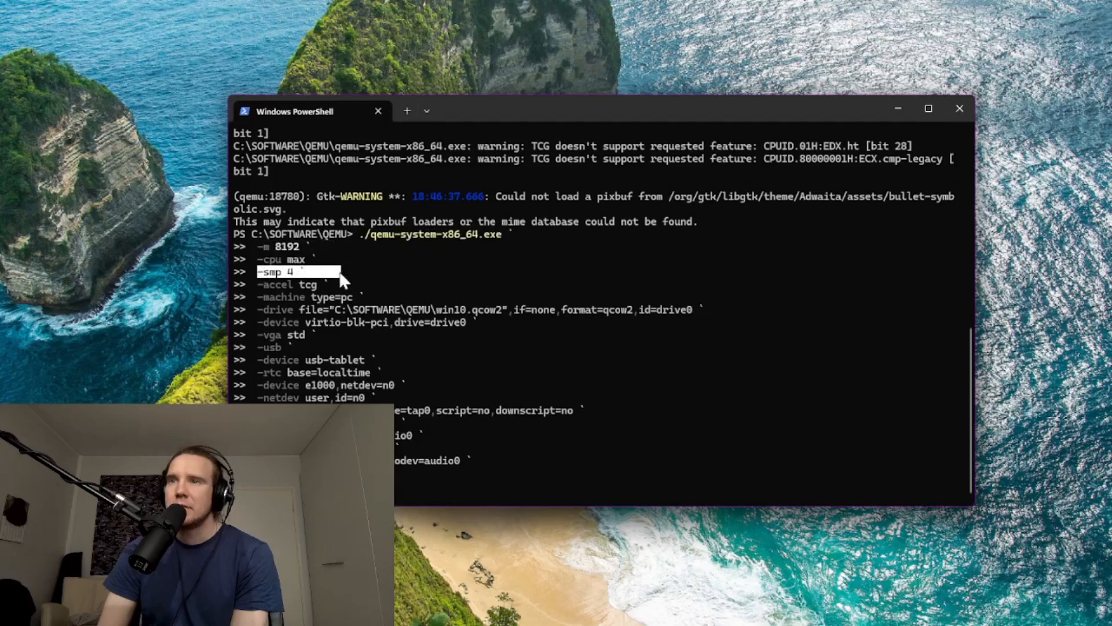
{"action": "left_click_drag", "start_coordinate": [252, 283], "coordinate": [343, 289]}
{"action": "left_click_drag", "start_coordinate": [259, 297], "coordinate": [356, 299]}
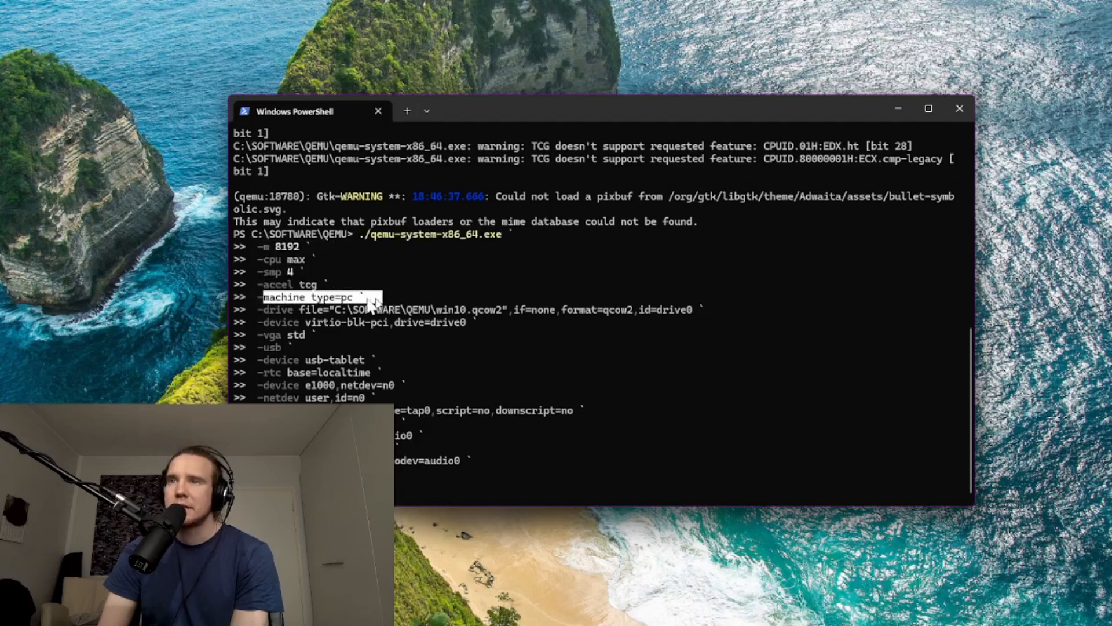
{"action": "left_click_drag", "start_coordinate": [258, 310], "coordinate": [753, 321]}
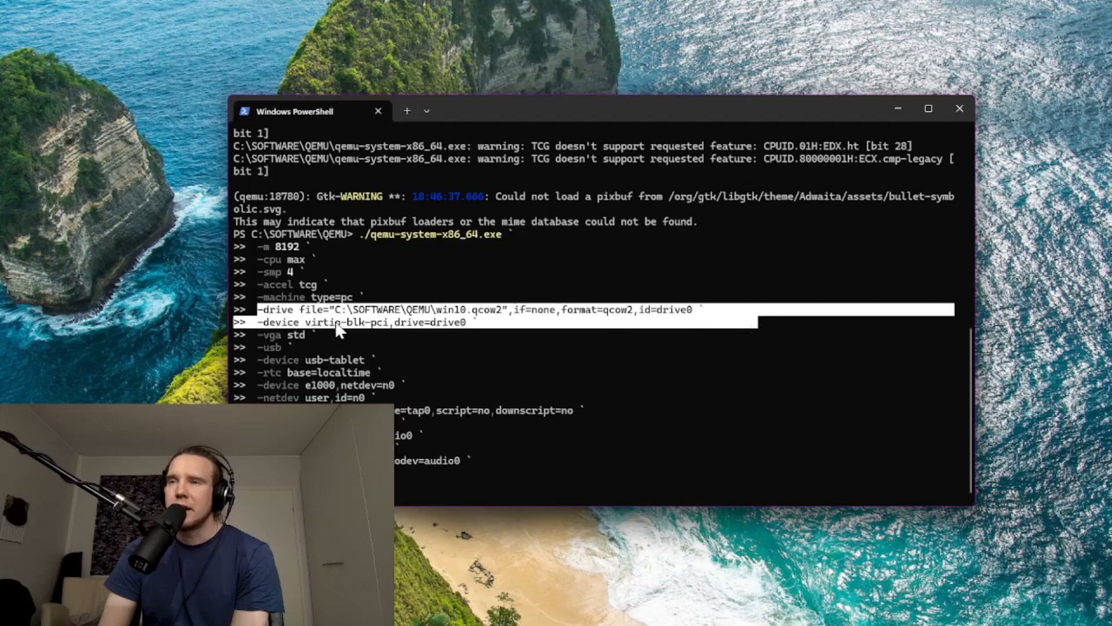
{"action": "left_click_drag", "start_coordinate": [259, 334], "coordinate": [363, 336]}
{"action": "left_click_drag", "start_coordinate": [259, 346], "coordinate": [365, 369]}
{"action": "left_click_drag", "start_coordinate": [260, 371], "coordinate": [404, 376]}
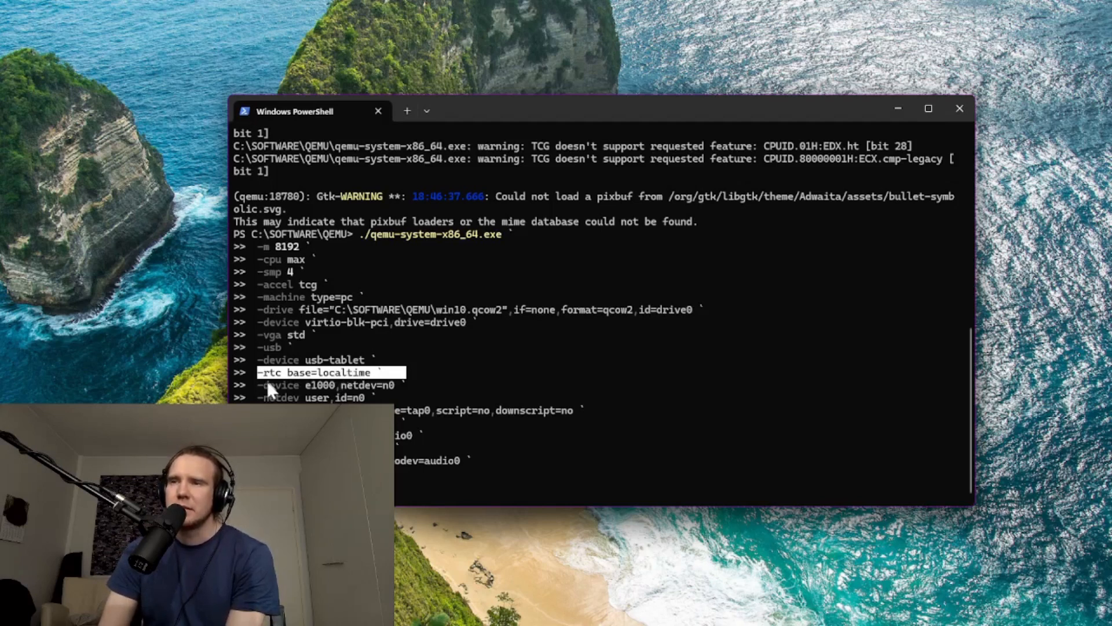
Examine the pasted command's e1000 user-network and tap0 options, followed by its audio device options, highlighting each group
{"action": "left_click_drag", "start_coordinate": [255, 385], "coordinate": [418, 399]}
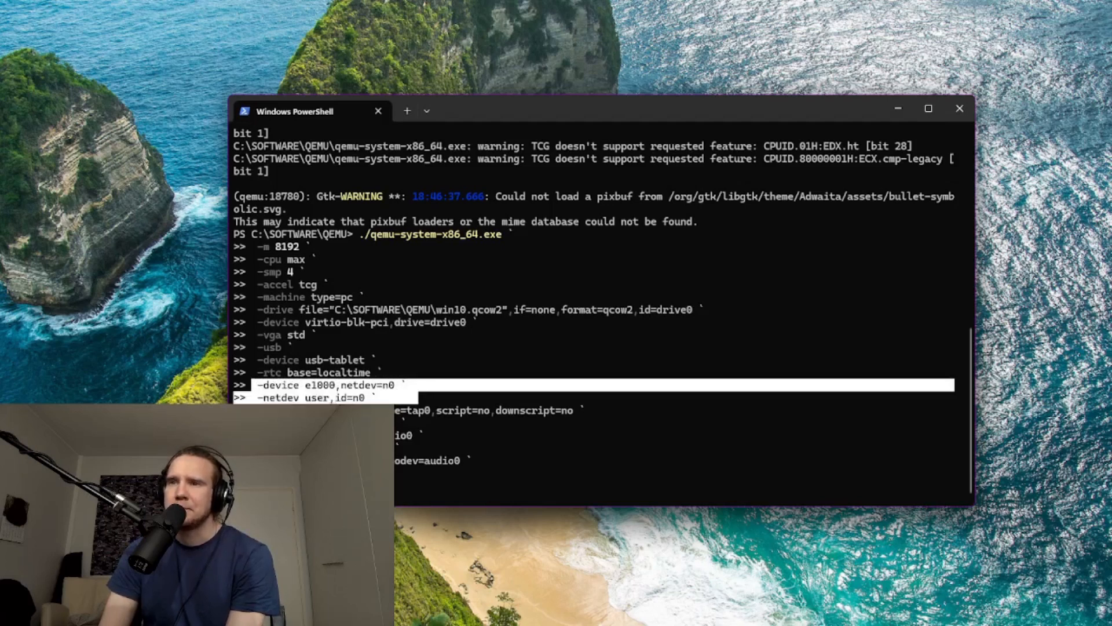
{"action": "left_click", "coordinate": [418, 400]}
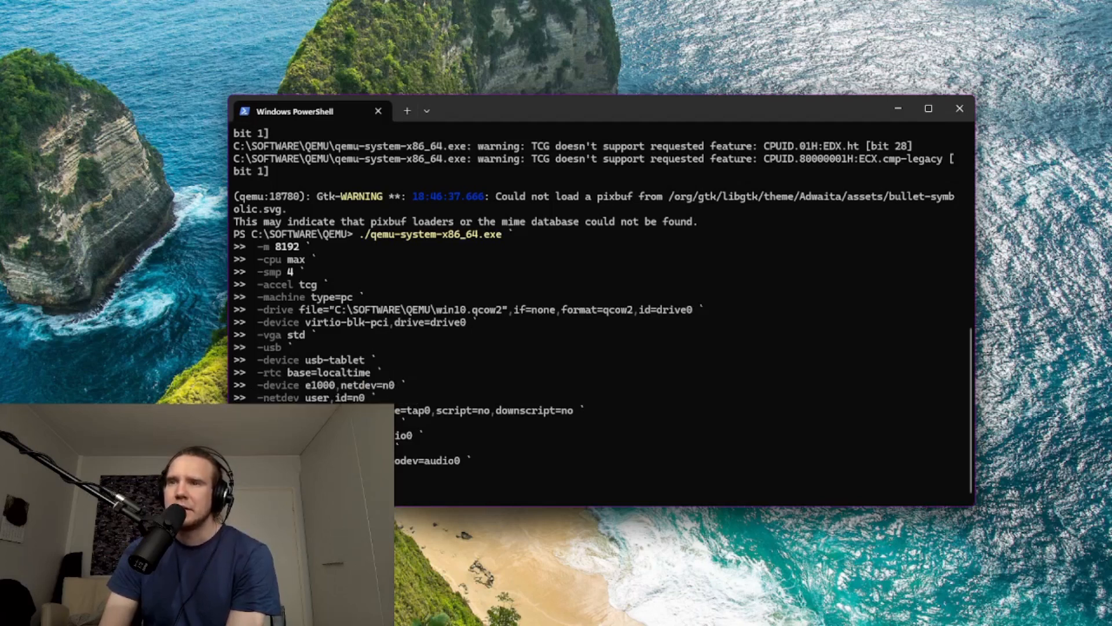
{"action": "triple_click", "coordinate": [418, 410]}
{"action": "left_click", "coordinate": [418, 410]}
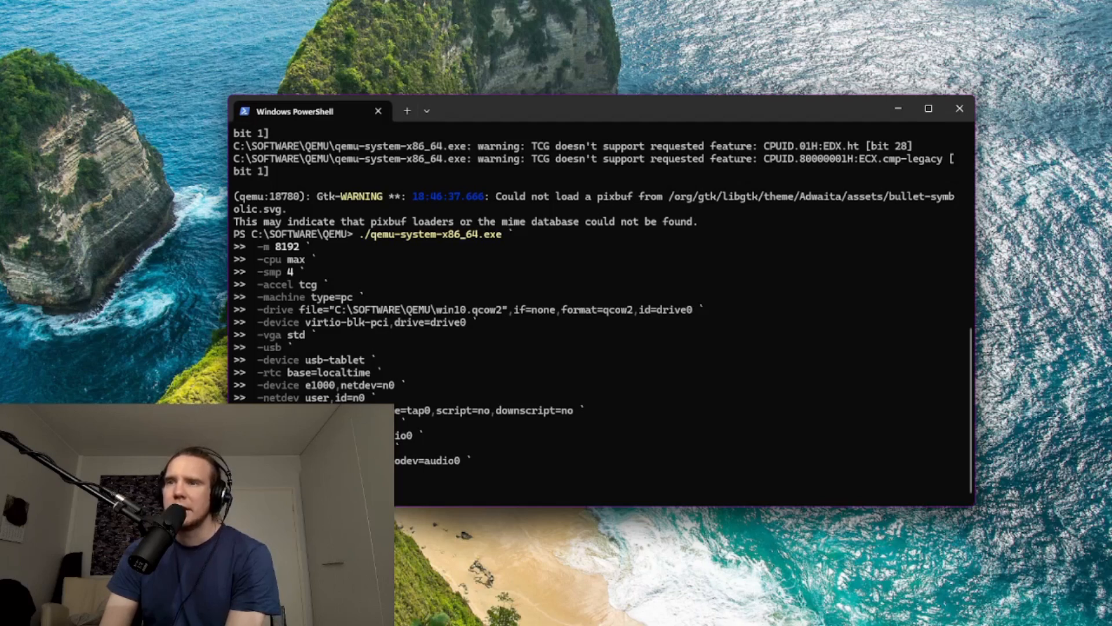
{"action": "left_click_drag", "start_coordinate": [366, 411], "coordinate": [574, 411]}
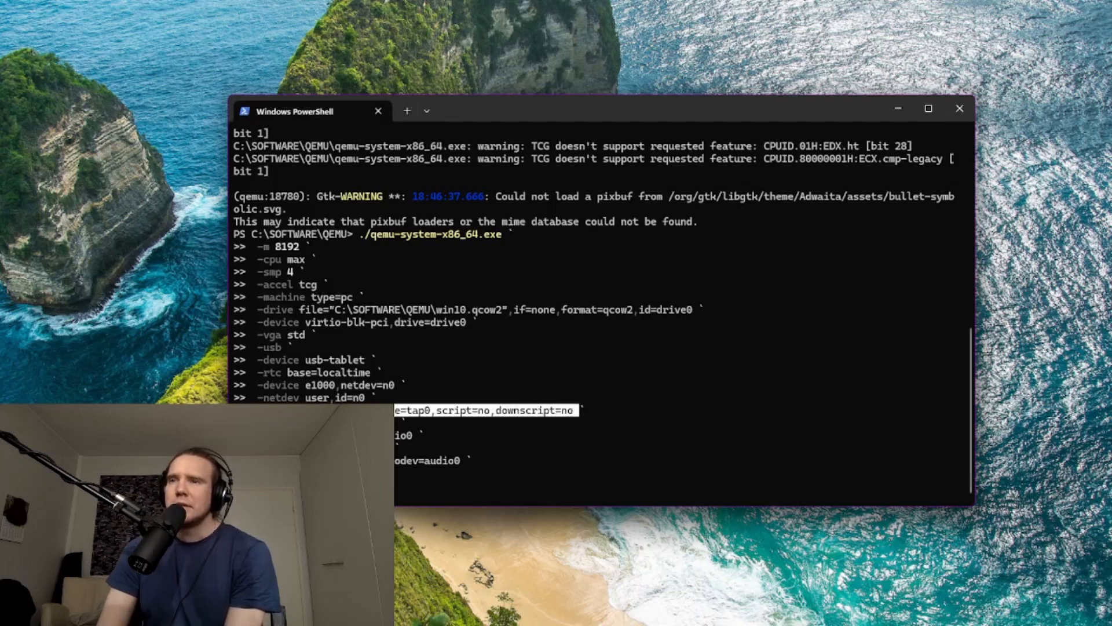
{"action": "key", "text": "ctrl+c"}
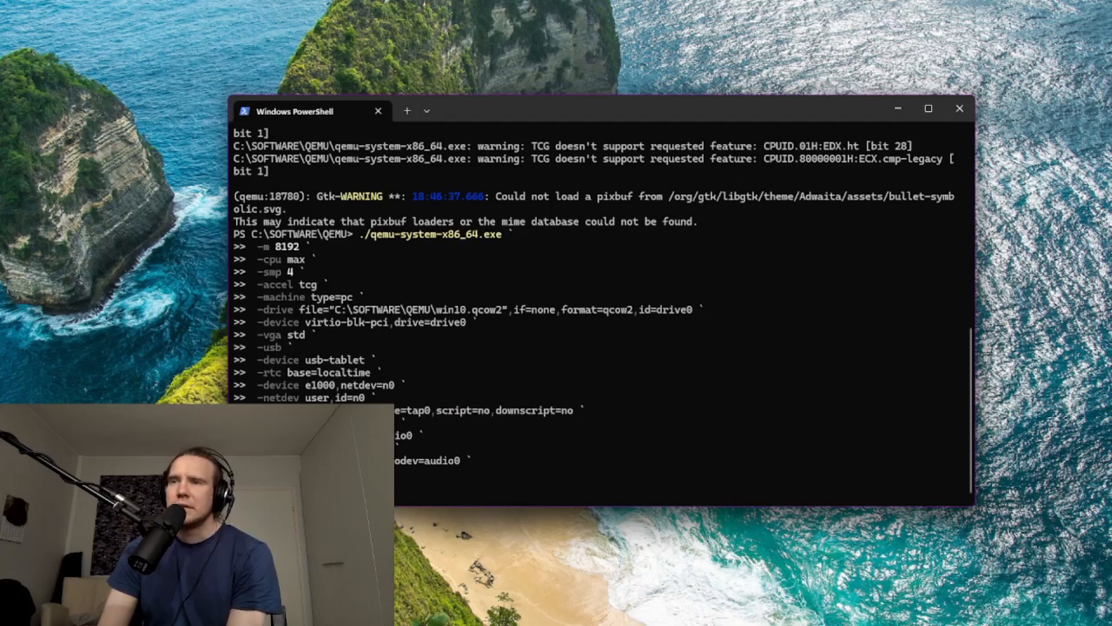
{"action": "left_click_drag", "start_coordinate": [258, 423], "coordinate": [441, 427]}
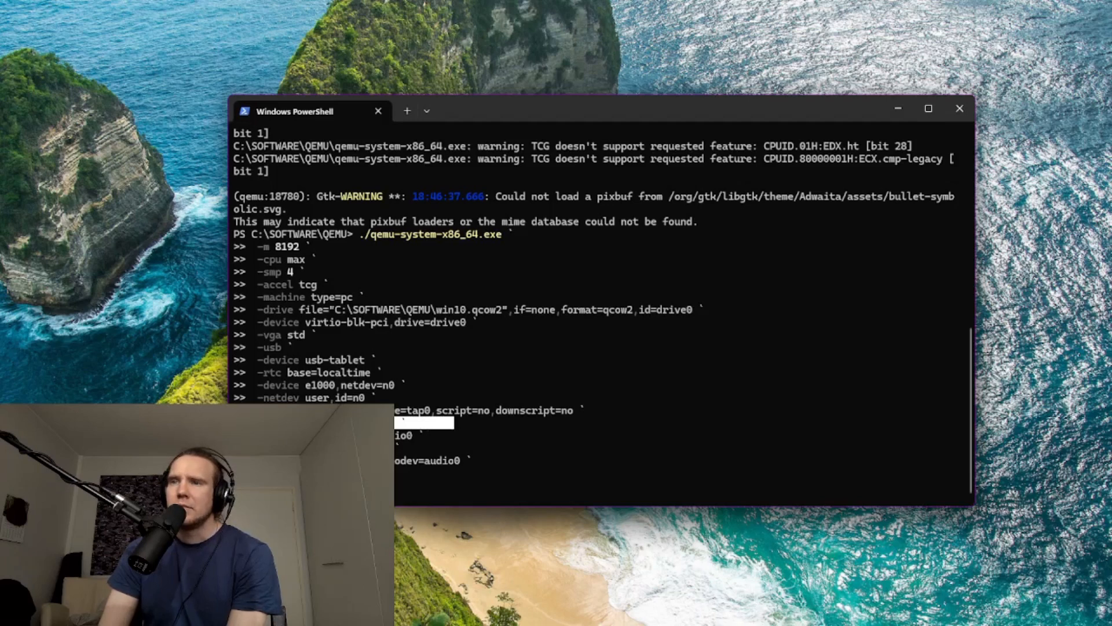
{"action": "key", "text": "Escape"}
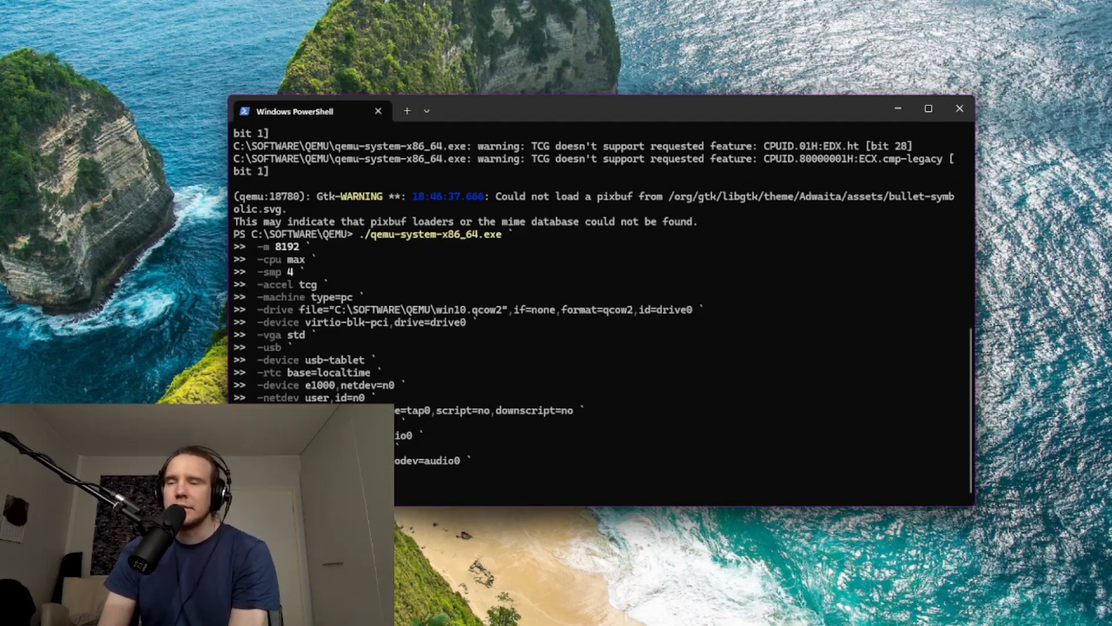
{"action": "left_click_drag", "start_coordinate": [389, 436], "coordinate": [457, 445]}
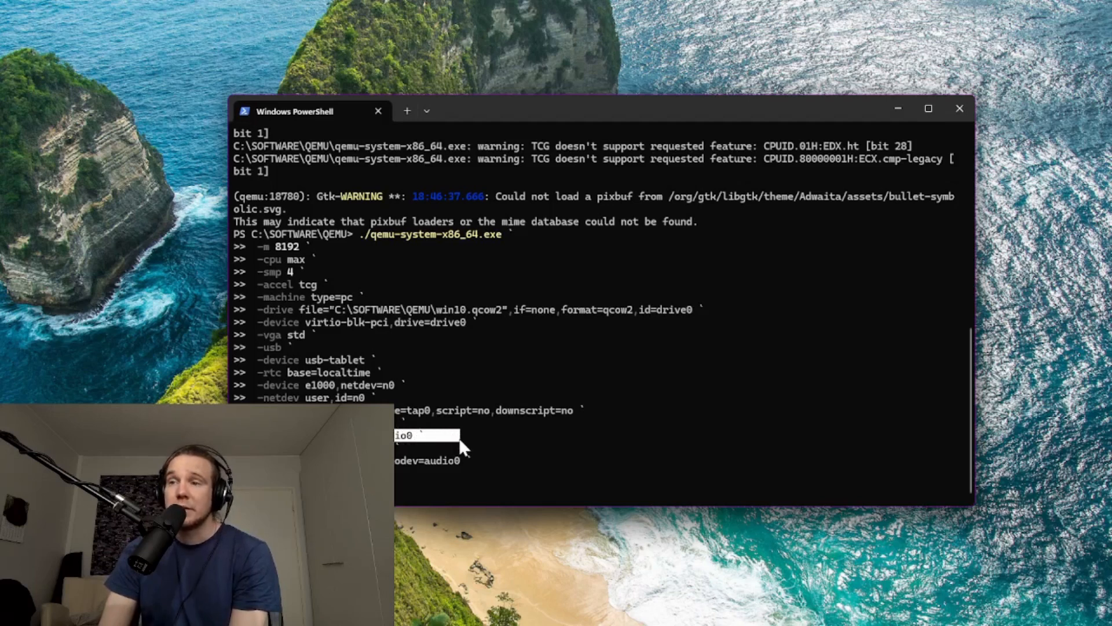
{"action": "left_click_drag", "start_coordinate": [436, 441], "coordinate": [423, 441]}
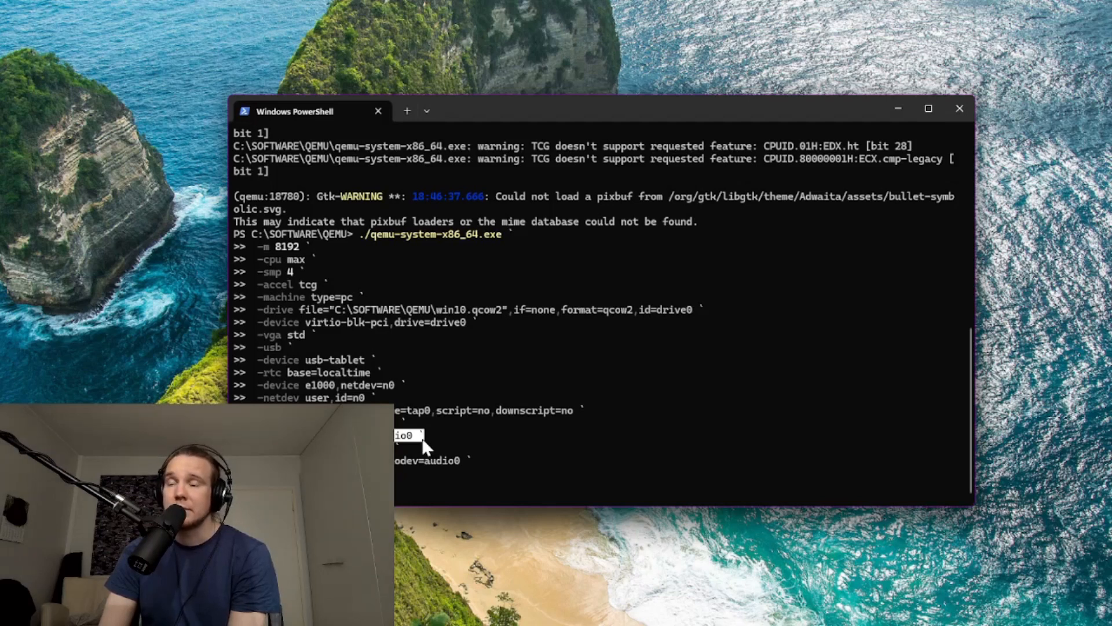
{"action": "left_click_drag", "start_coordinate": [423, 439], "coordinate": [482, 471]}
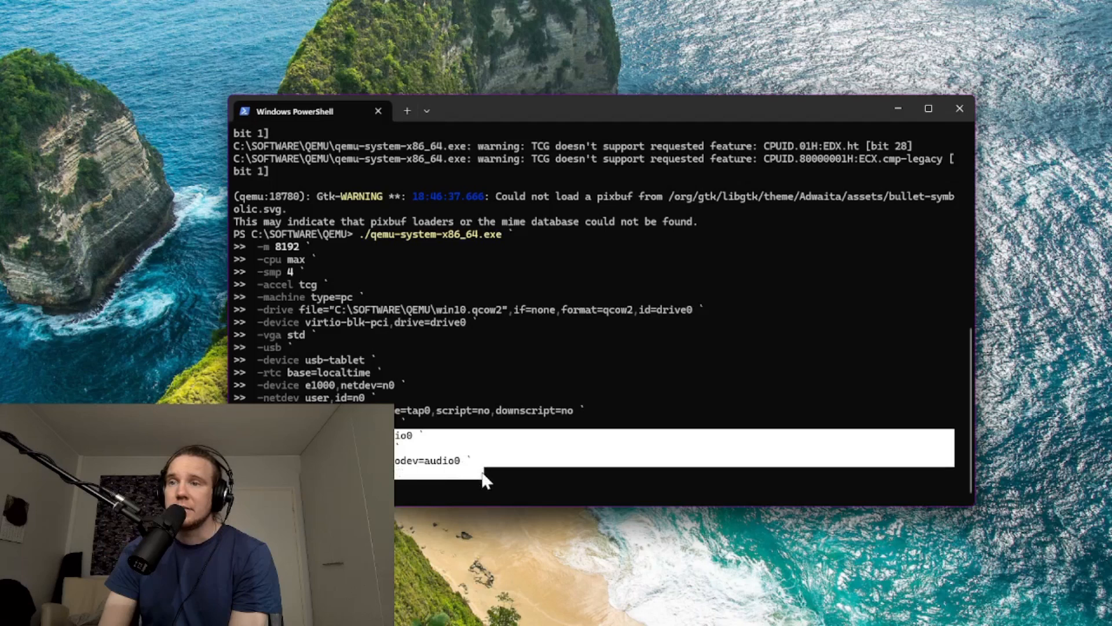
Complete the launch command with the name "Youtubers Test VM" and run it to start the virtual machine
{"action": "left_click", "coordinate": [454, 482]}
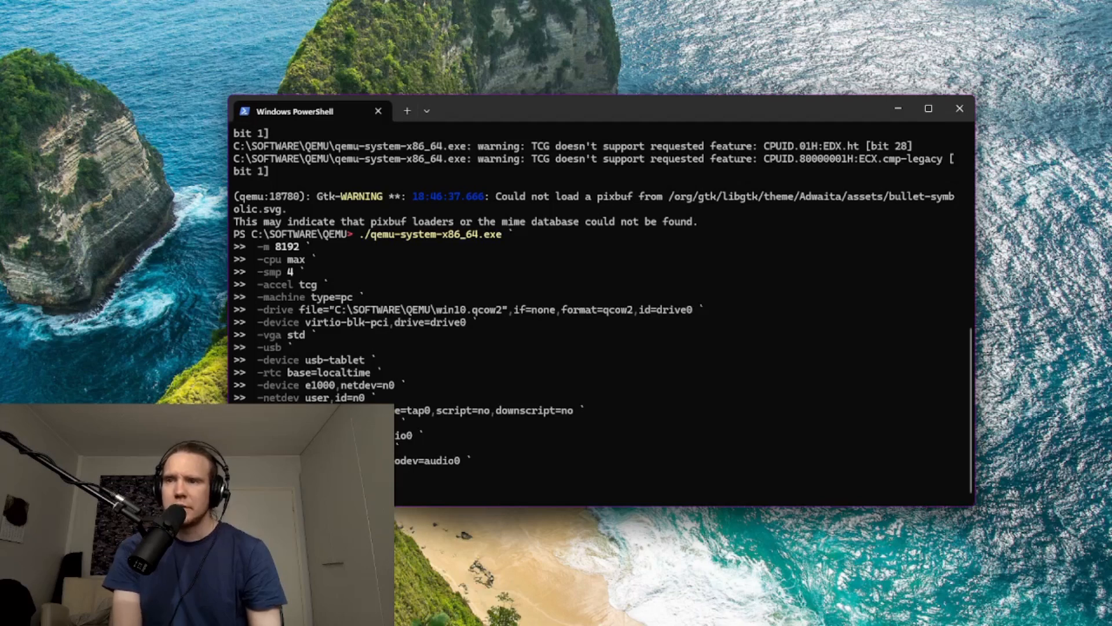
{"action": "type", "text": "\""}
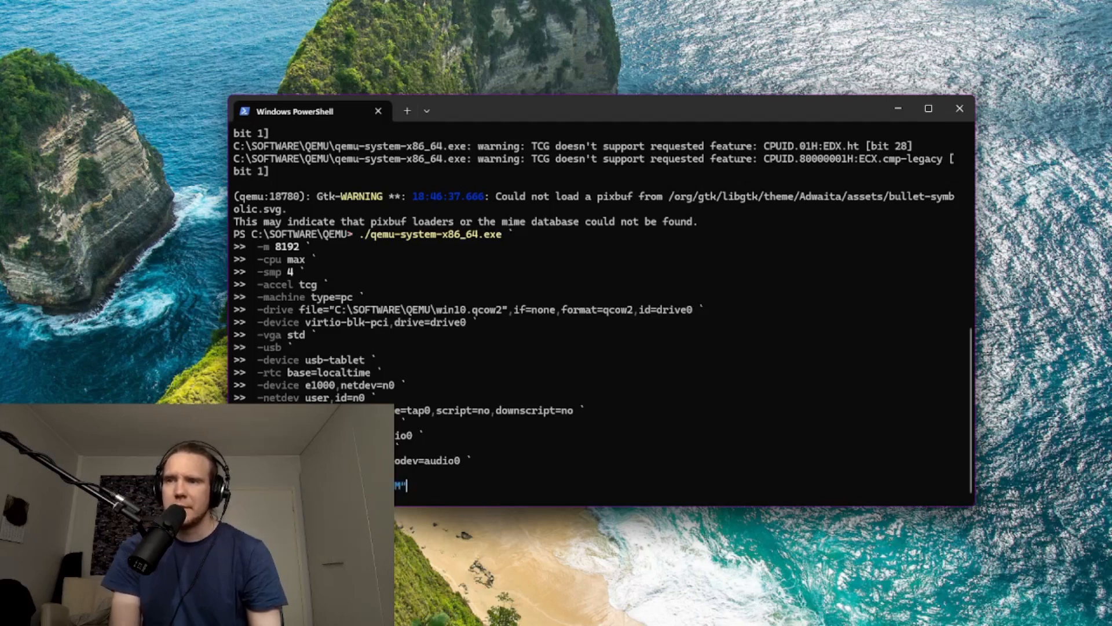
{"action": "key", "text": "Return"}
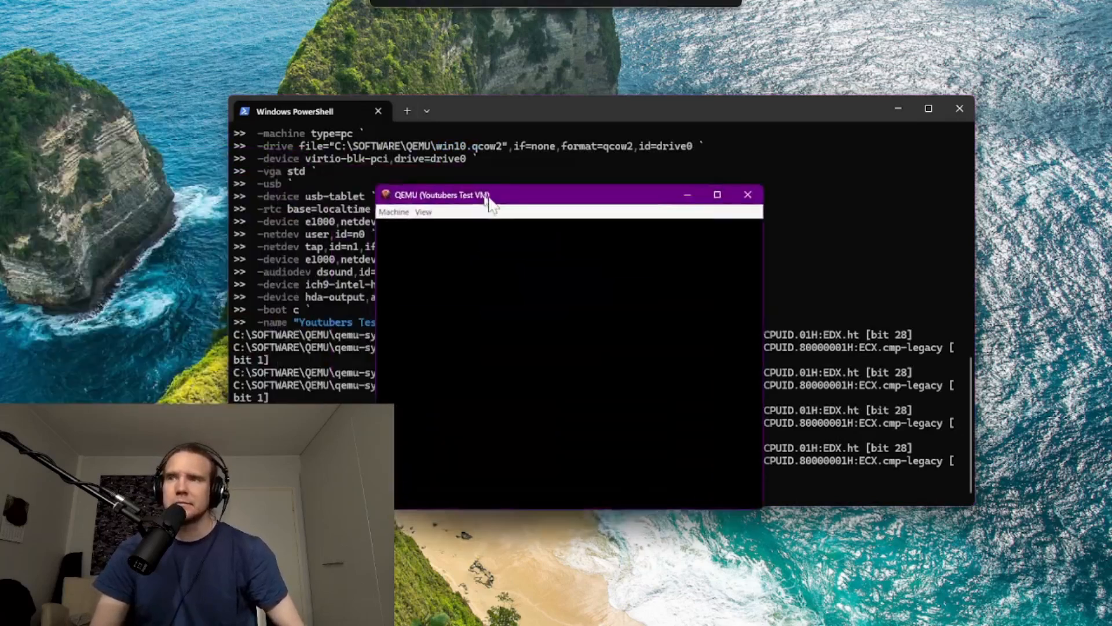
Scale the virtual machine's display with Zoom To Fit, minimize the PowerShell window and maximize the virtual machine window
{"action": "left_click", "coordinate": [432, 174]}
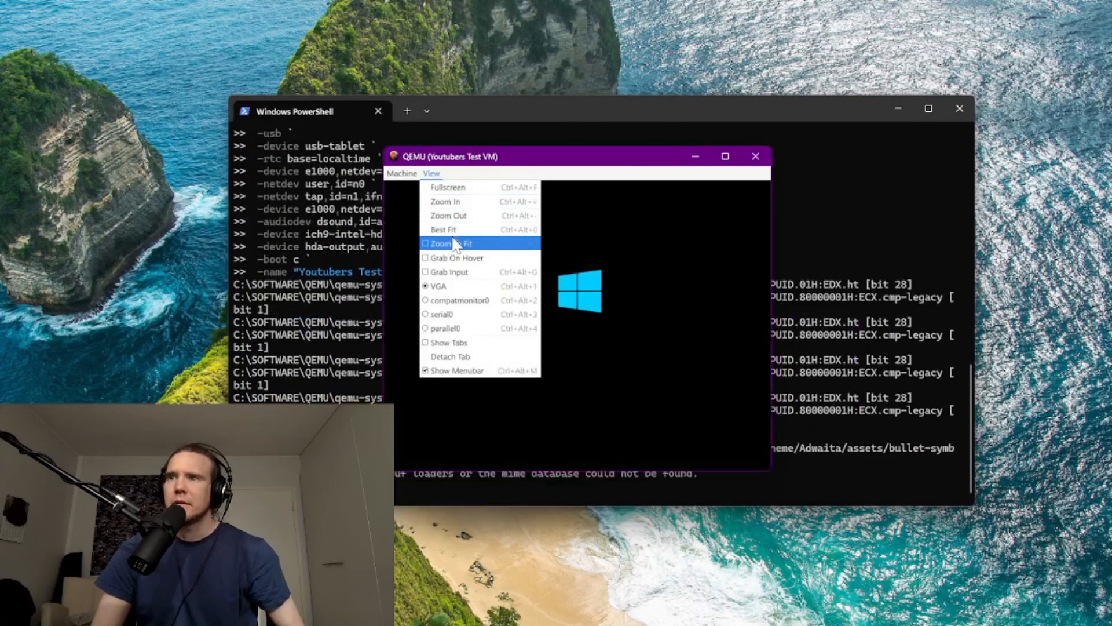
{"action": "left_click", "coordinate": [453, 244]}
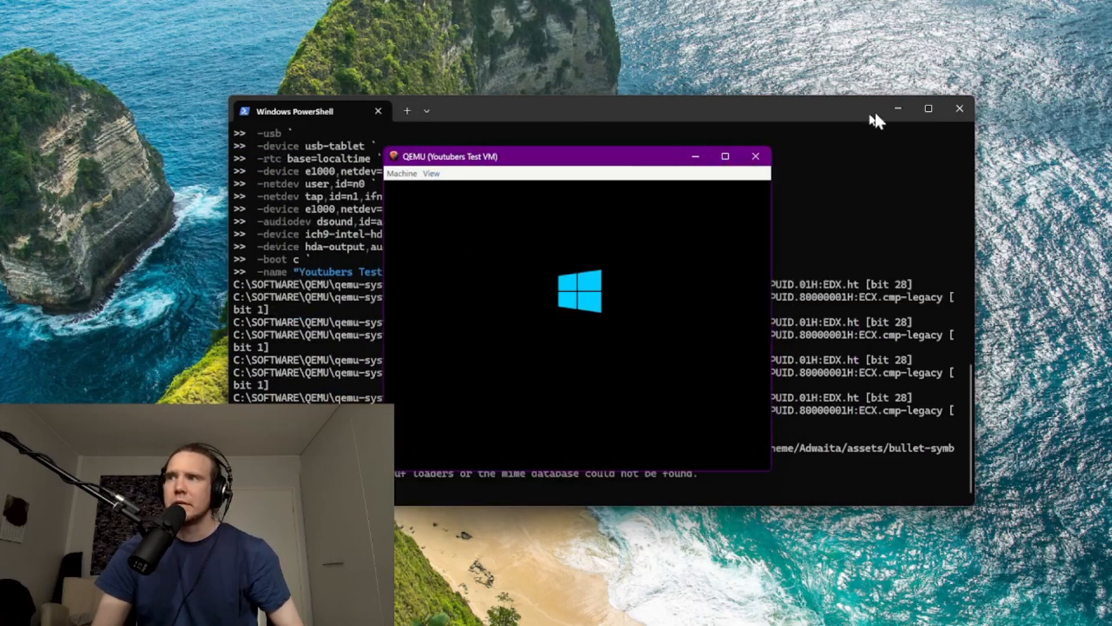
{"action": "left_click", "coordinate": [898, 109]}
{"action": "left_click", "coordinate": [725, 157]}
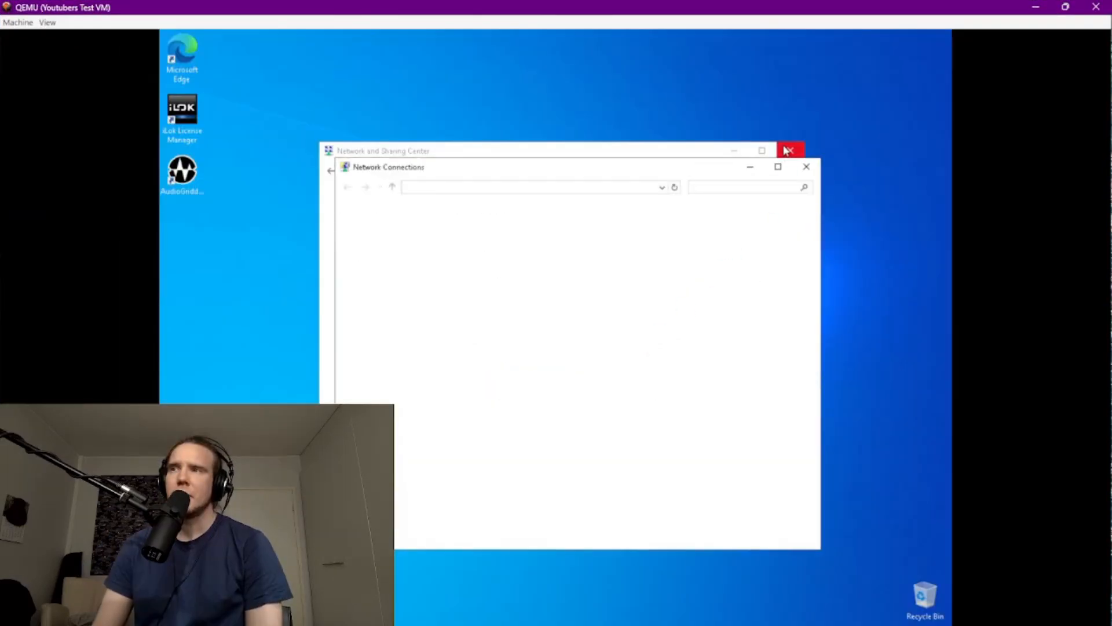
Close the guest's Network and Sharing Center and check the IP address, subnet mask and gateway in Ethernet 3's Internet Protocol Version 4 properties
{"action": "left_click", "coordinate": [792, 151]}
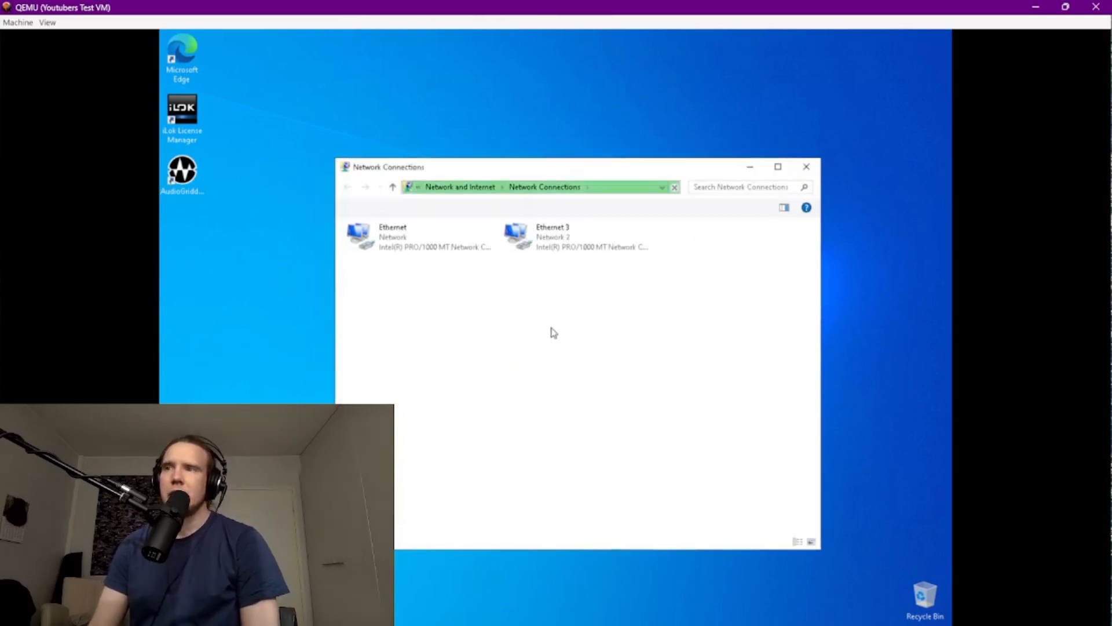
{"action": "left_click", "coordinate": [540, 243]}
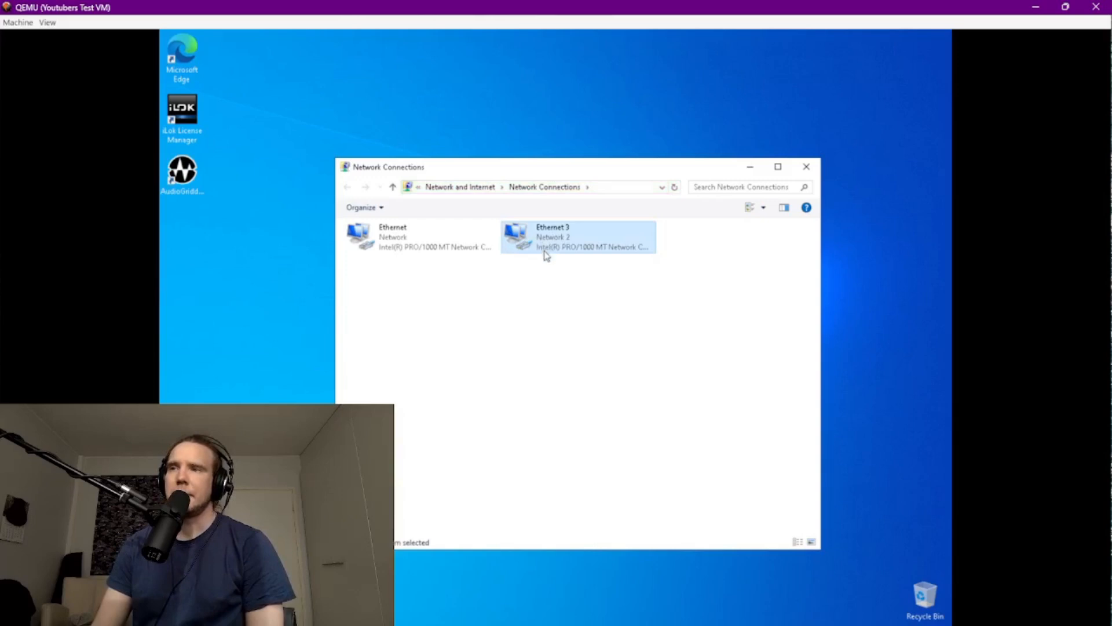
{"action": "right_click", "coordinate": [539, 238]}
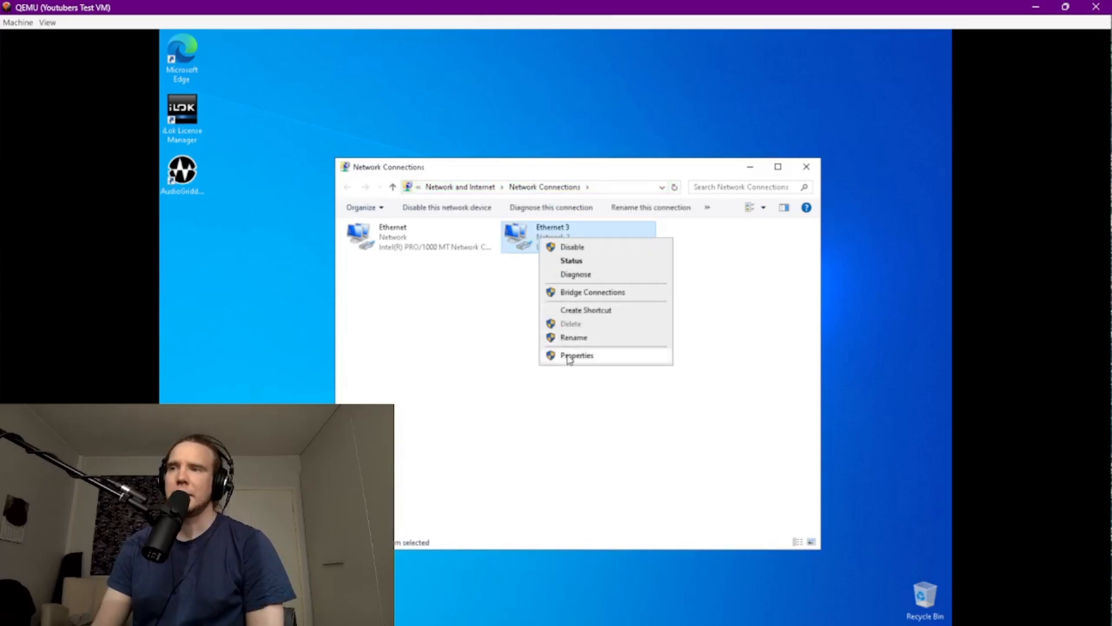
{"action": "left_click", "coordinate": [569, 355]}
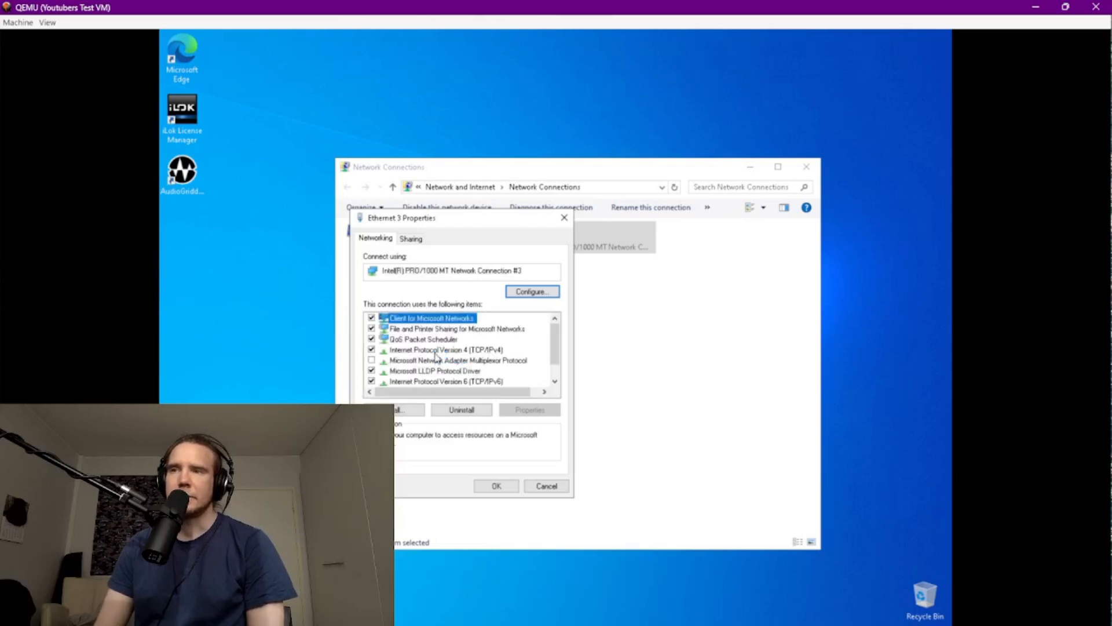
{"action": "left_click", "coordinate": [440, 350]}
{"action": "left_click", "coordinate": [530, 410]}
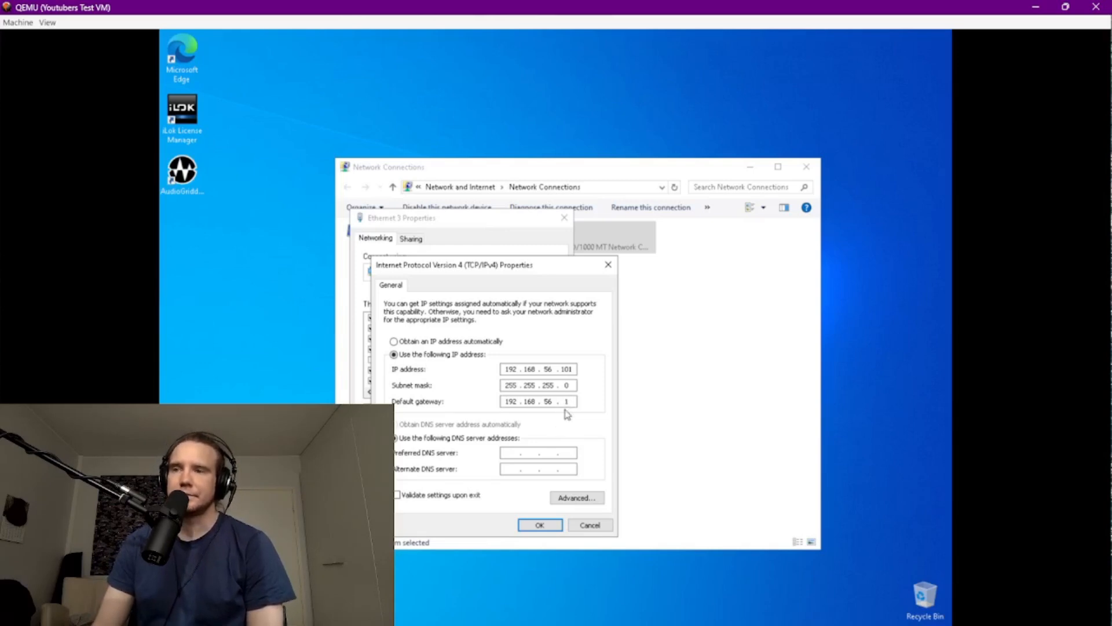
{"action": "left_click", "coordinate": [540, 524]}
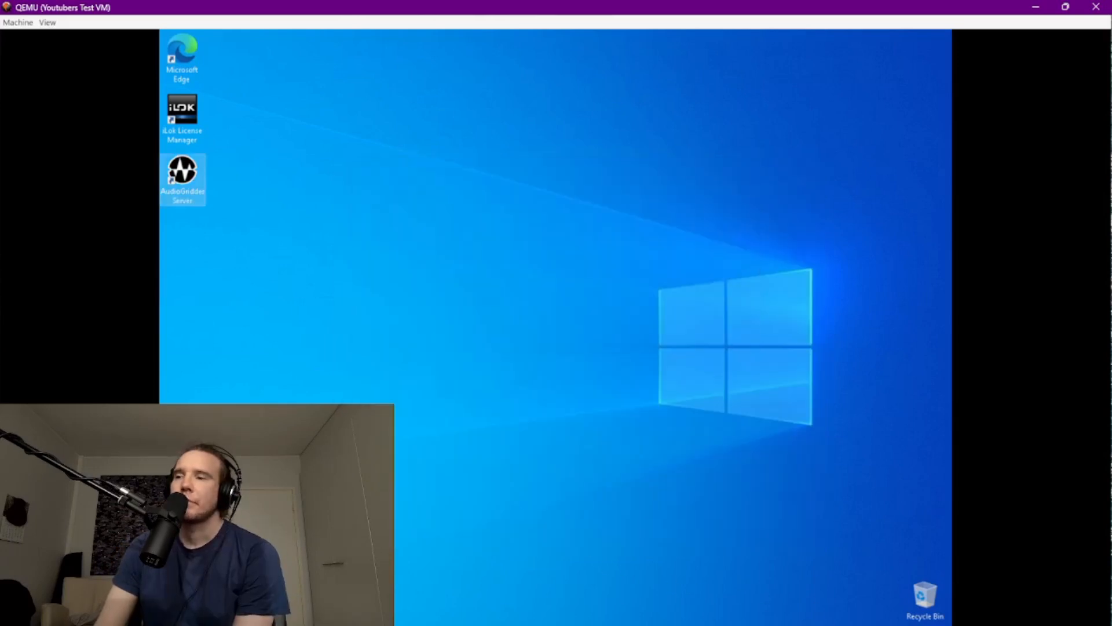
Examine the sandbox and screen capturing modes in the AudioGridder server settings, then close them without saving
{"action": "right_click", "coordinate": [844, 625]}
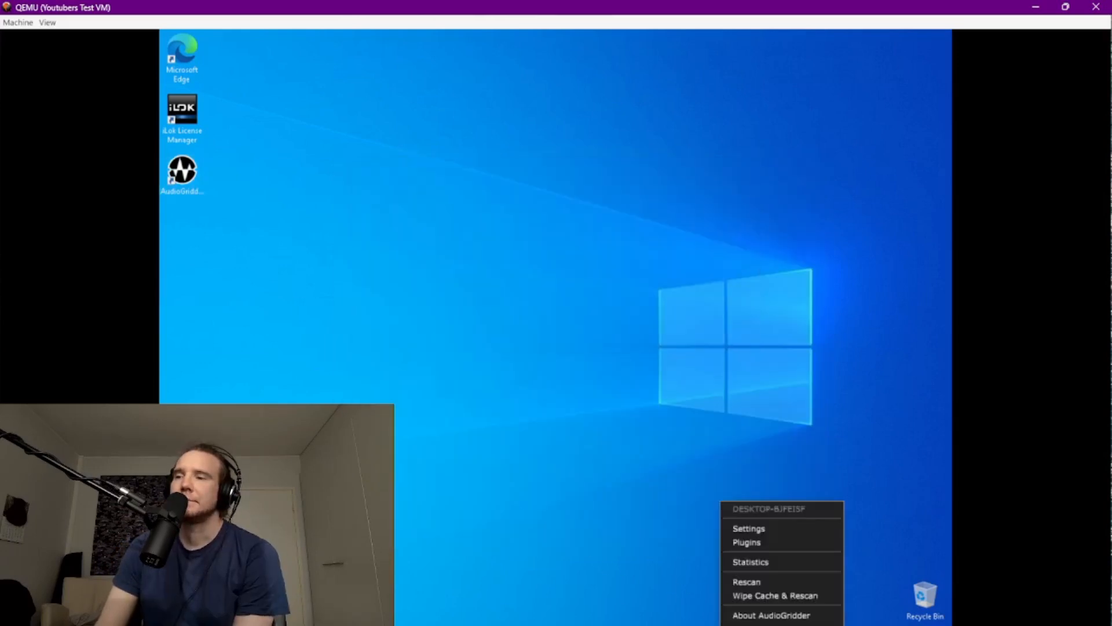
{"action": "left_click", "coordinate": [757, 531]}
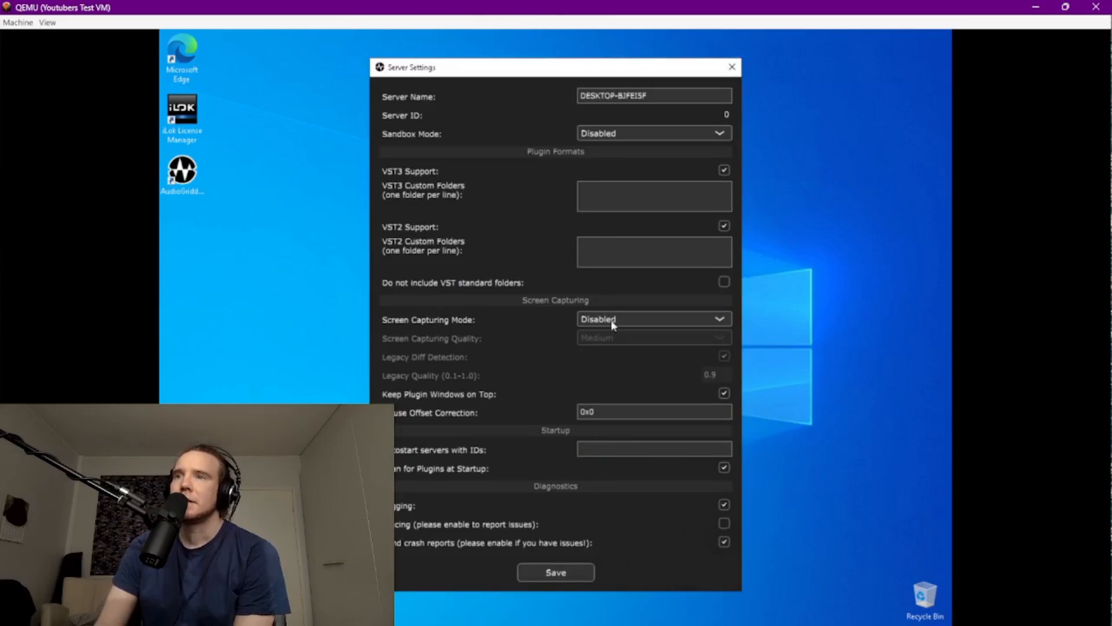
{"action": "mouse_move", "coordinate": [603, 321]}
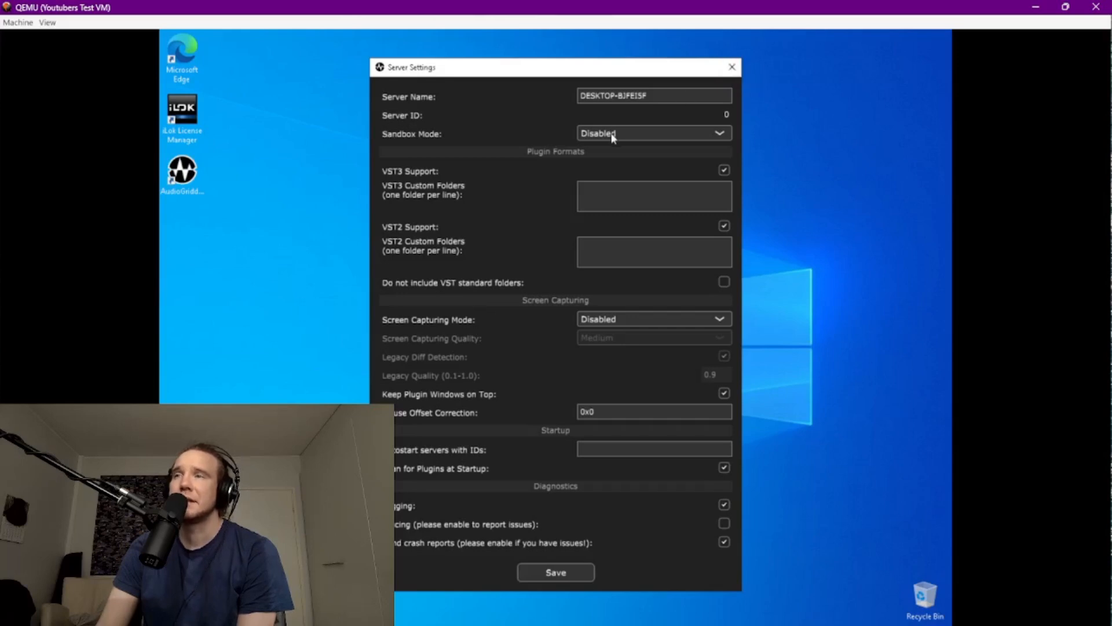
{"action": "left_click", "coordinate": [732, 67]}
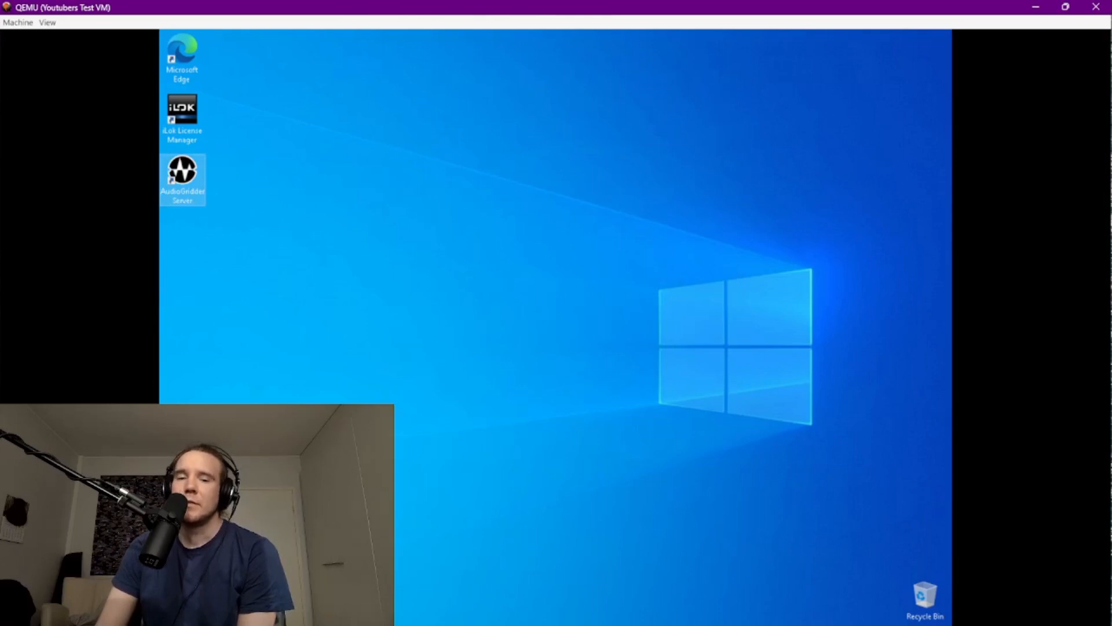
Switch to Ableton Live and load the AGridder plug-in onto the 3 Audio track
{"action": "key", "text": "alt+Tab"}
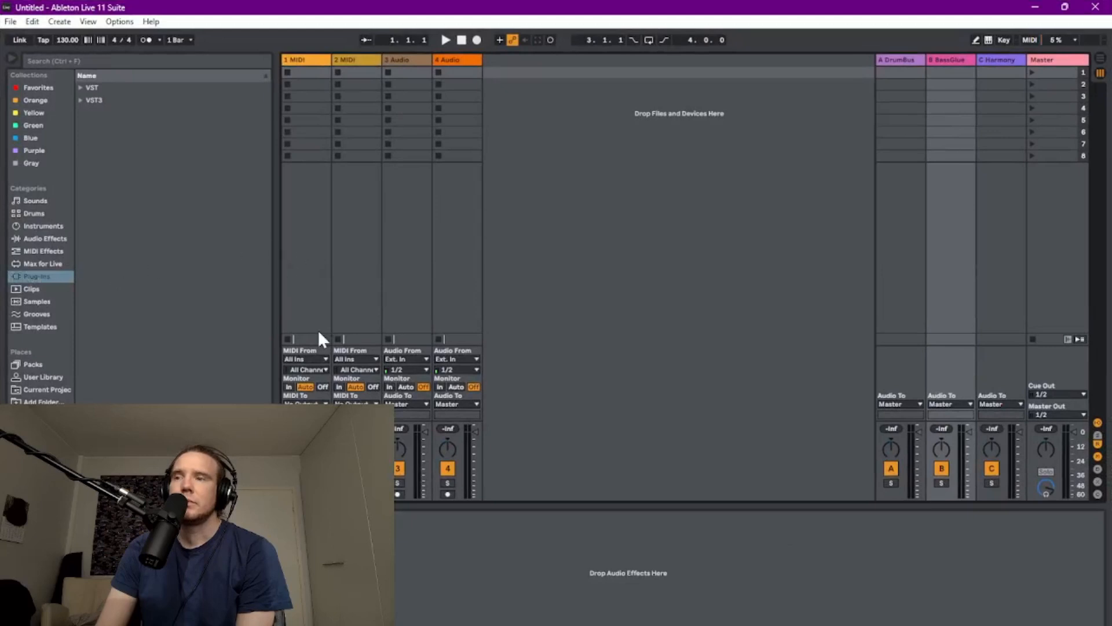
{"action": "left_click_drag", "start_coordinate": [120, 389], "coordinate": [399, 55]}
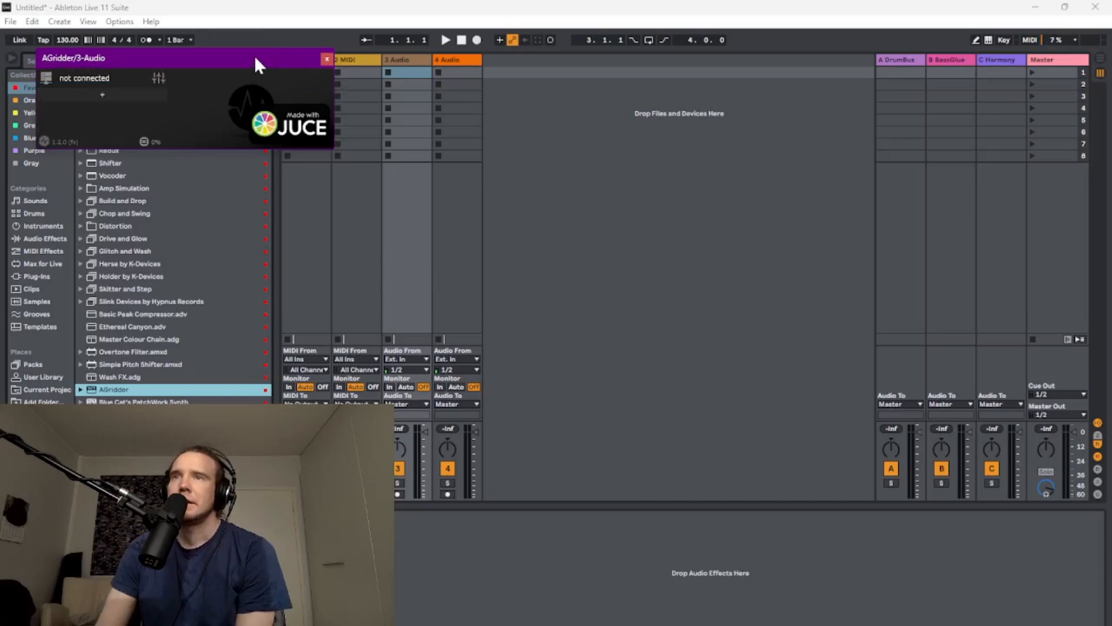
Move the AGridder window away from the browser and reconnect it to the server at 192.168.56.101
{"action": "left_click_drag", "start_coordinate": [255, 57], "coordinate": [543, 124]}
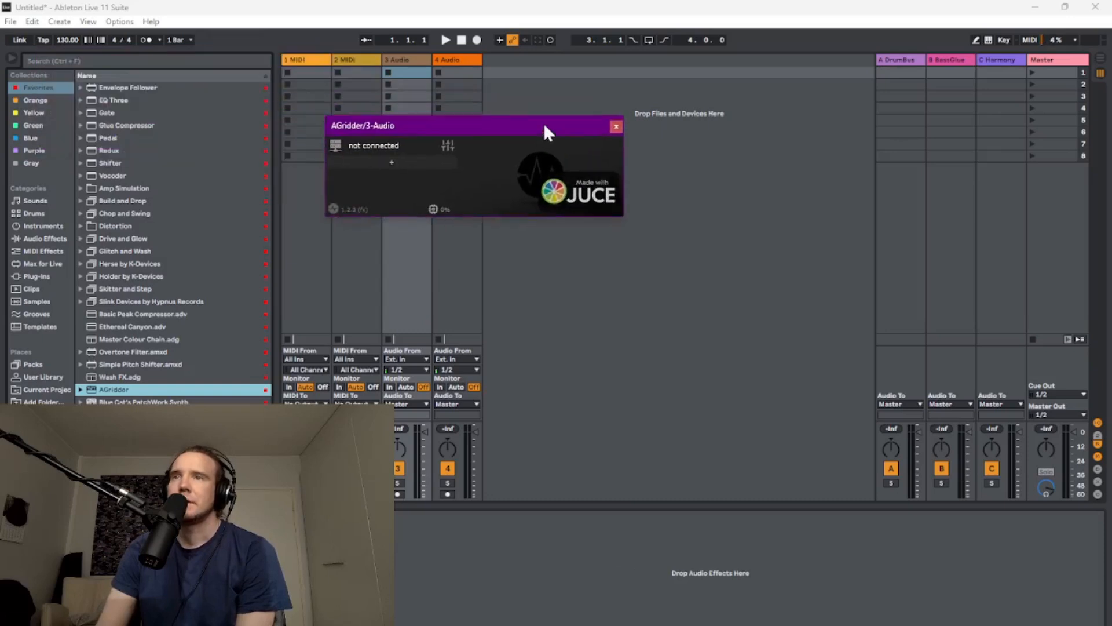
{"action": "left_click", "coordinate": [336, 145]}
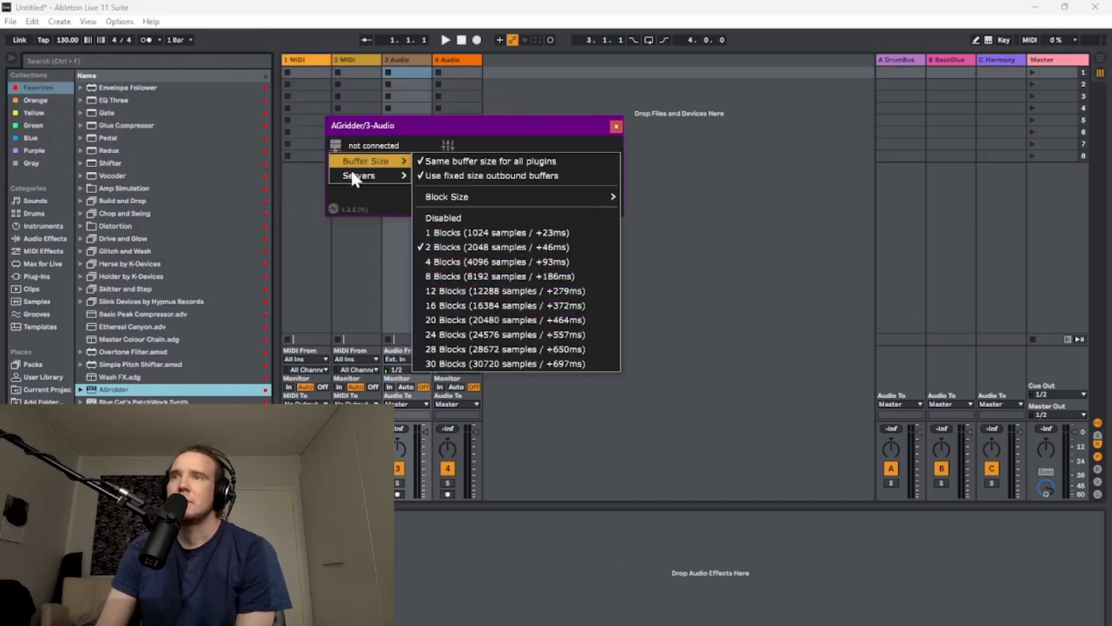
{"action": "mouse_move", "coordinate": [354, 174]}
{"action": "mouse_move", "coordinate": [460, 174]}
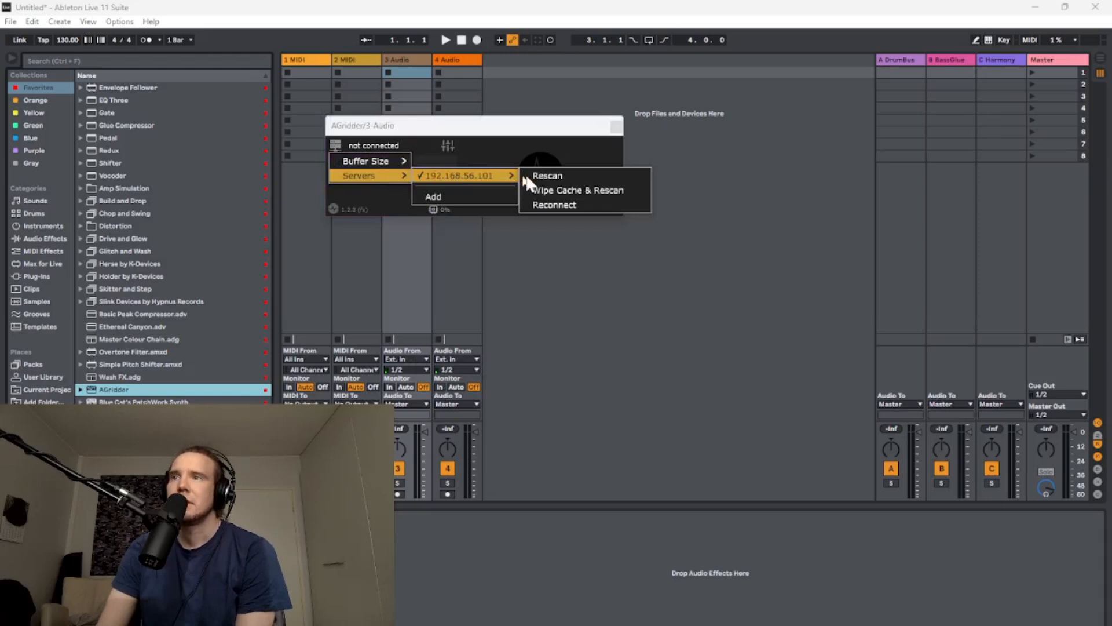
{"action": "left_click", "coordinate": [559, 202]}
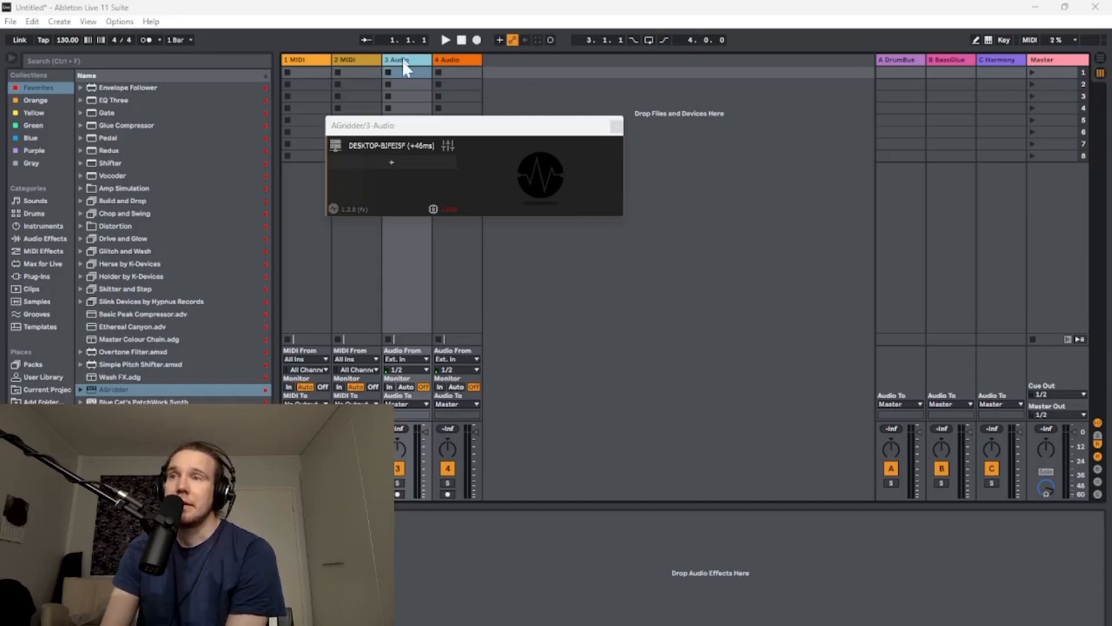
Add the stereo version of Streaky's ColourBox VST3 dynamics effect in AGridder, switching to the QEMU window while selecting it
{"action": "left_click", "coordinate": [404, 126]}
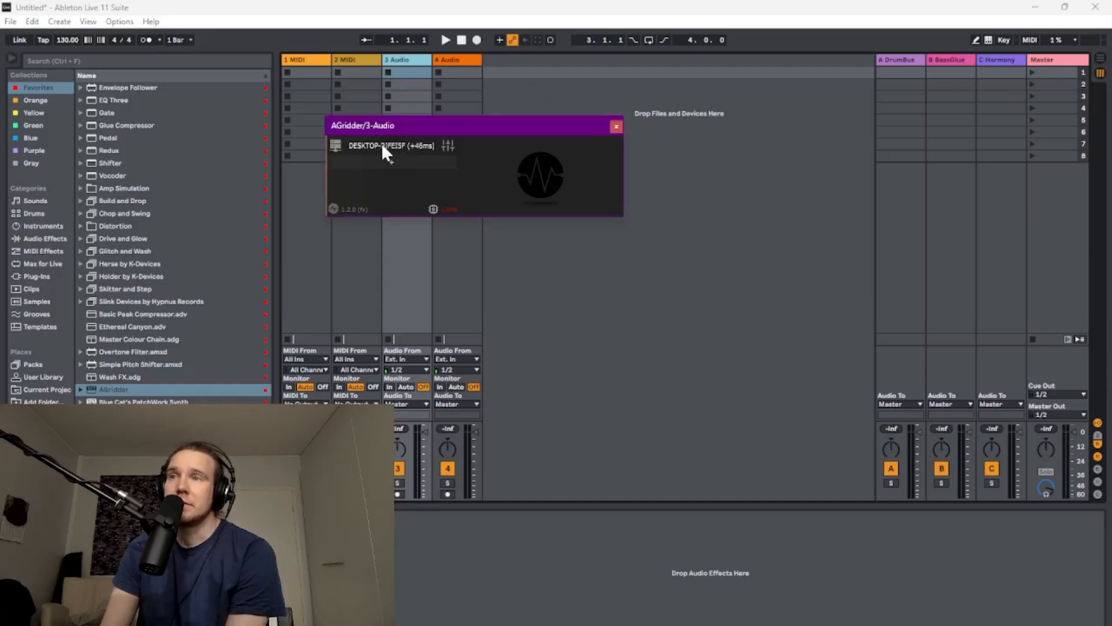
{"action": "left_click", "coordinate": [388, 158]}
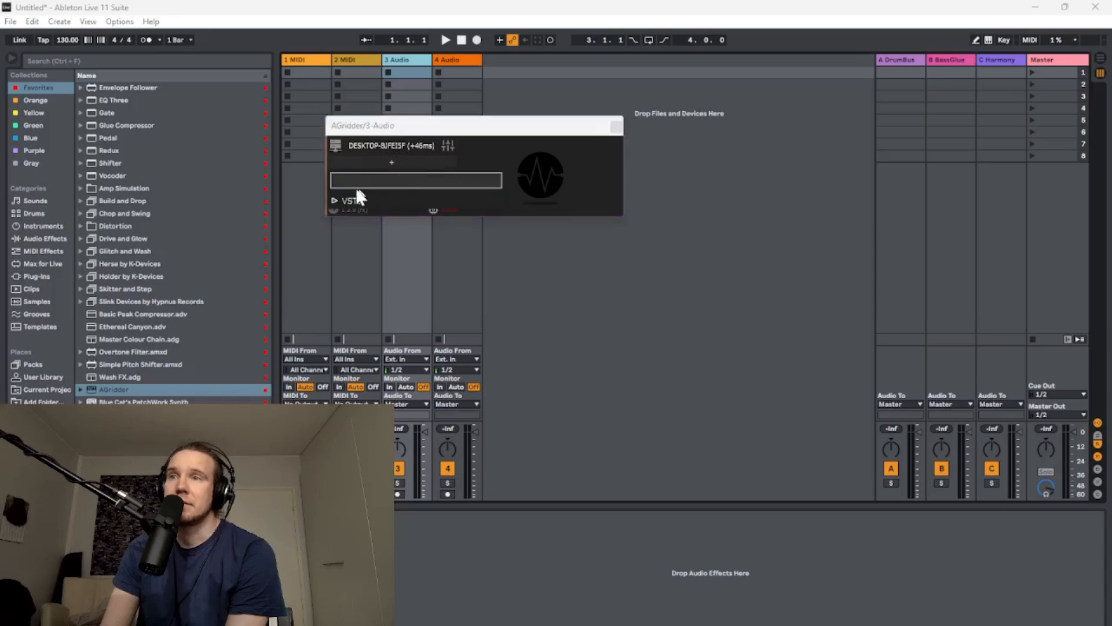
{"action": "left_click", "coordinate": [339, 199]}
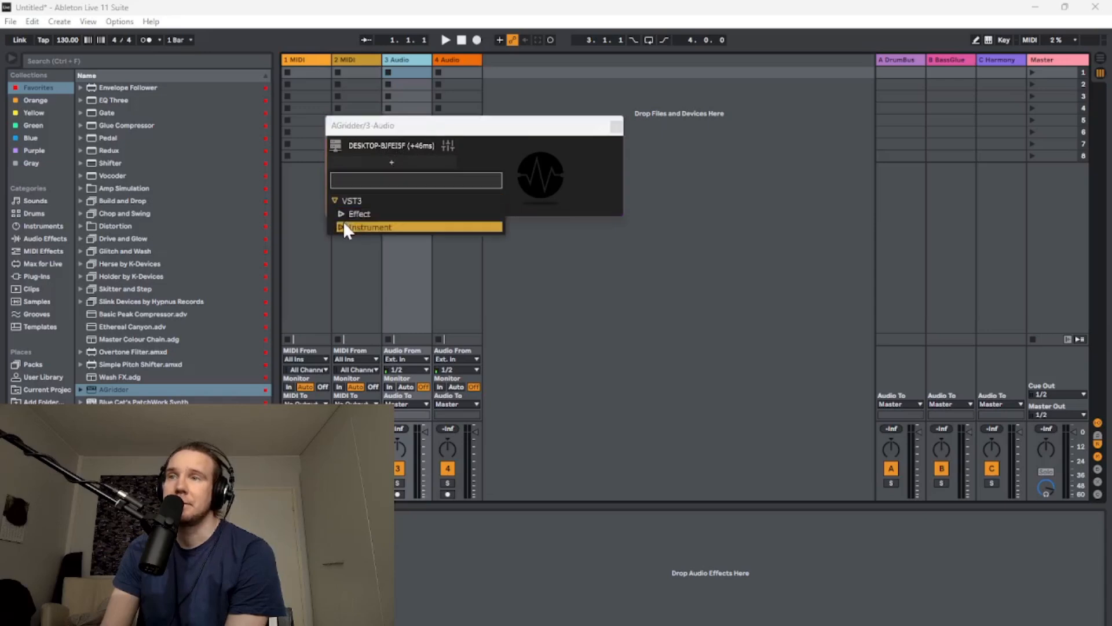
{"action": "left_click", "coordinate": [342, 214]}
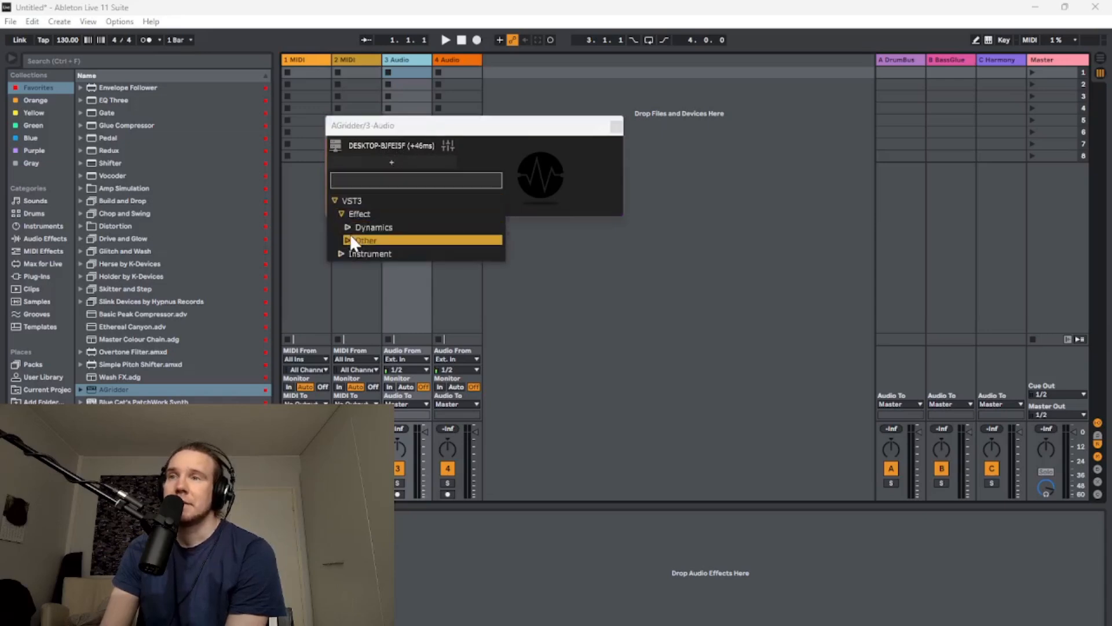
{"action": "left_click", "coordinate": [348, 226]}
{"action": "left_click", "coordinate": [354, 239]}
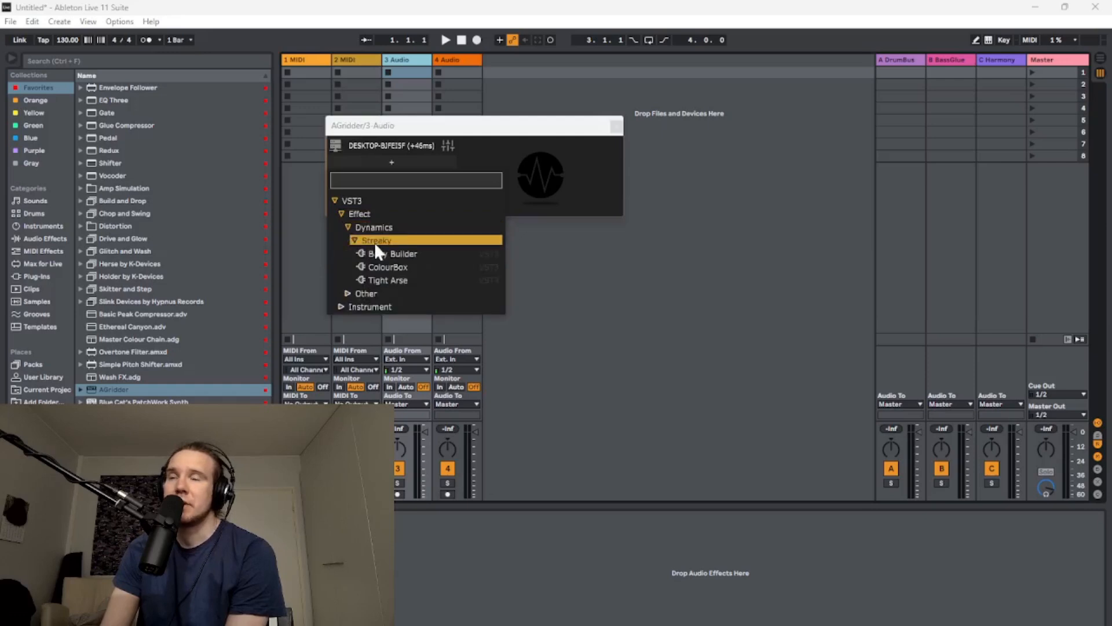
{"action": "left_click", "coordinate": [376, 266]}
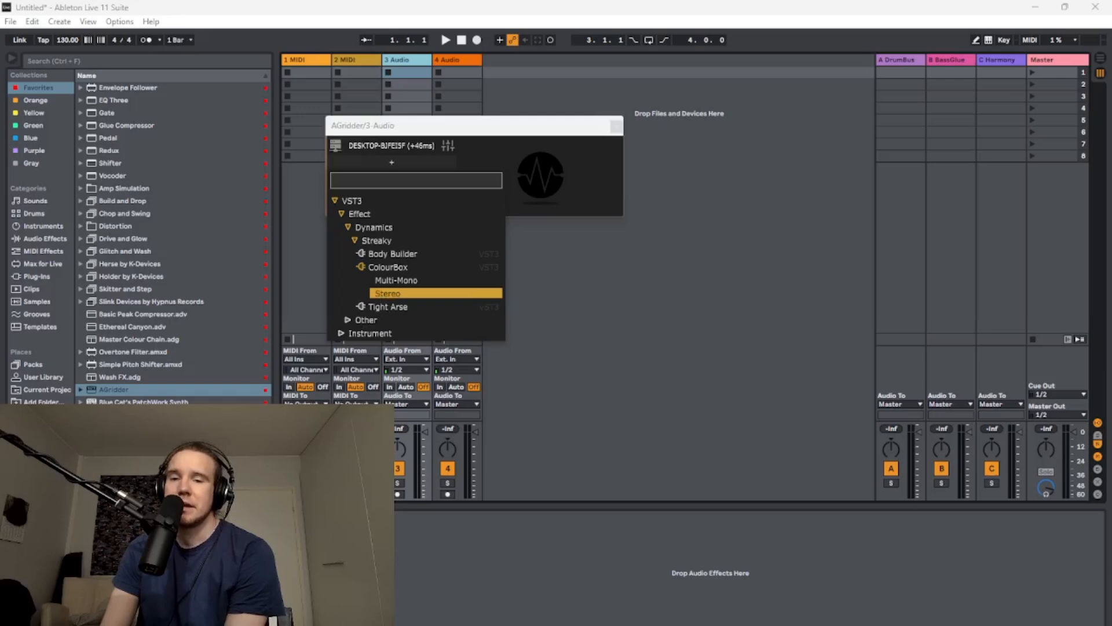
{"action": "key", "text": "alt+Tab"}
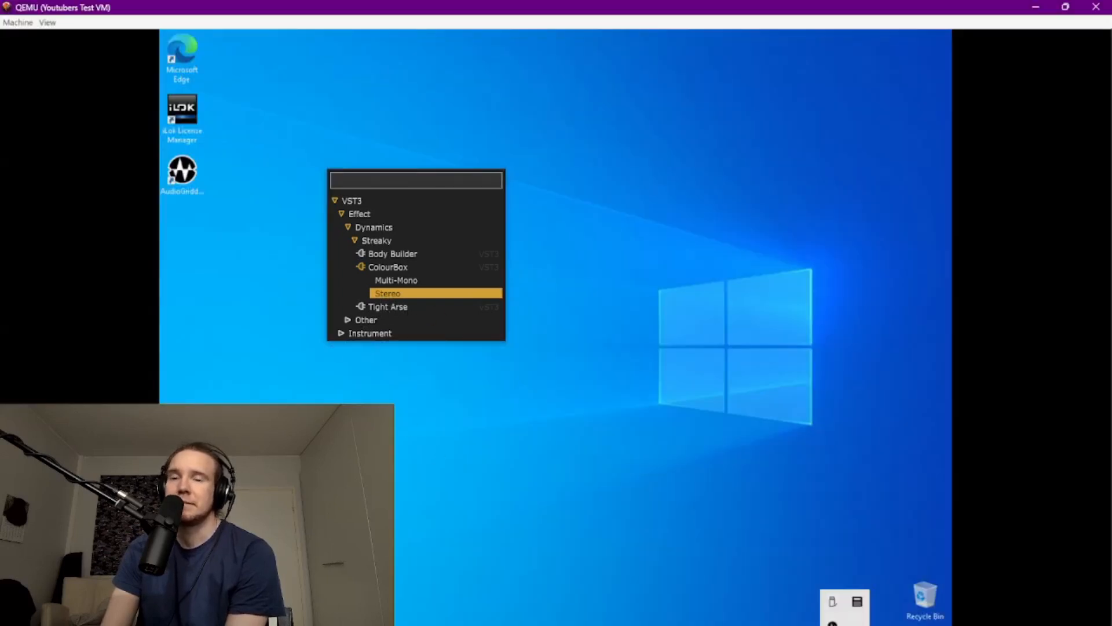
{"action": "left_click", "coordinate": [389, 294]}
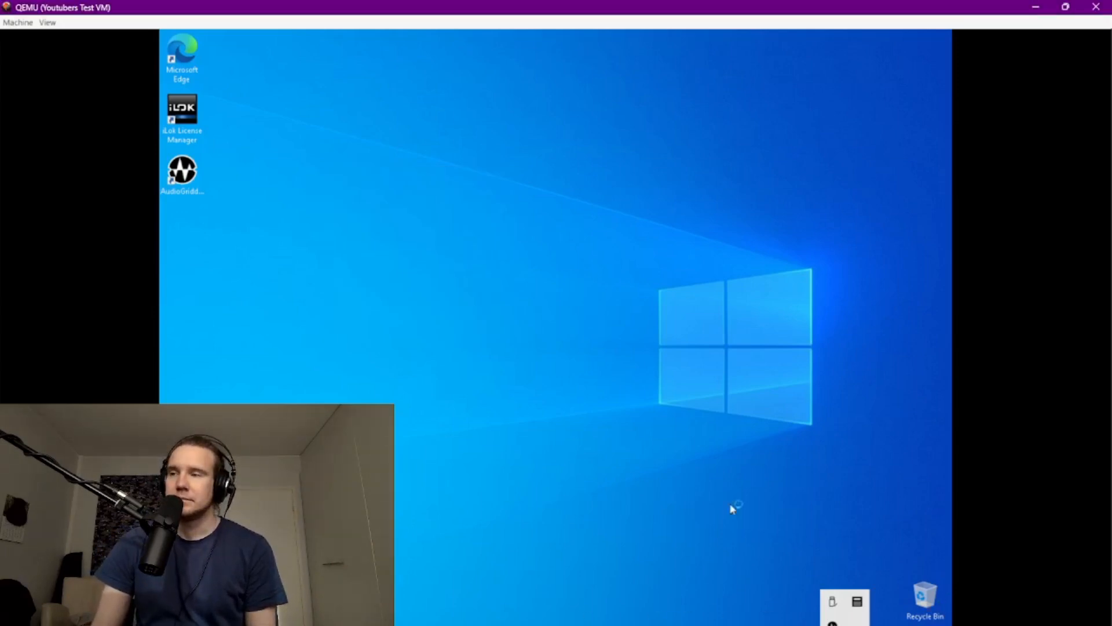
Move the ColourBox window toward the middle of the guest desktop and load the factory preset Low End Smack
{"action": "left_click", "coordinate": [658, 513]}
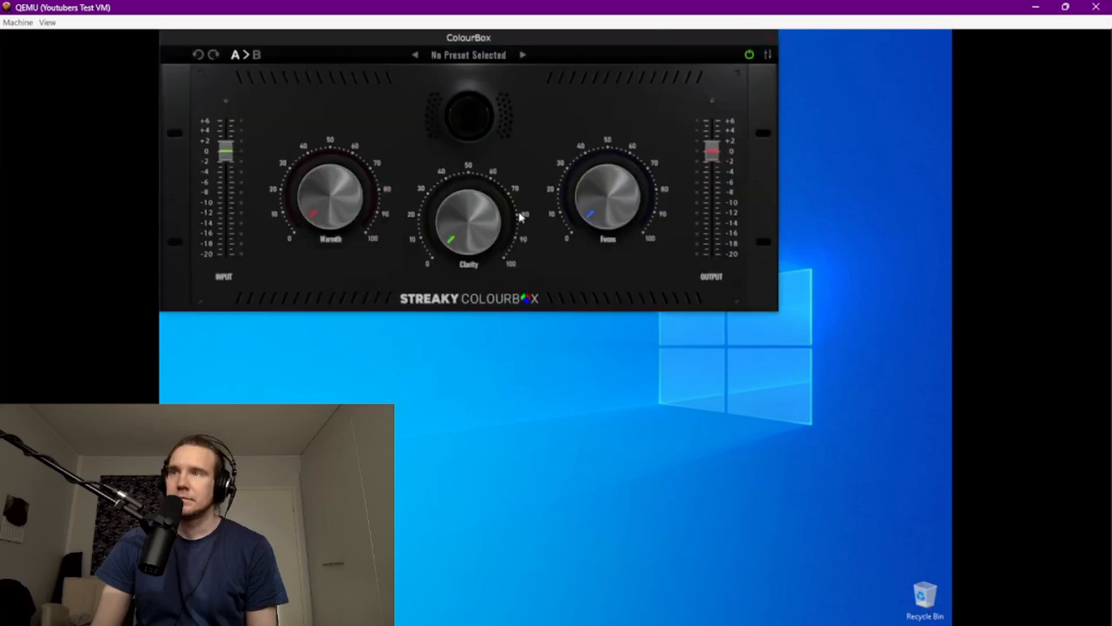
{"action": "left_click_drag", "start_coordinate": [578, 43], "coordinate": [670, 102]}
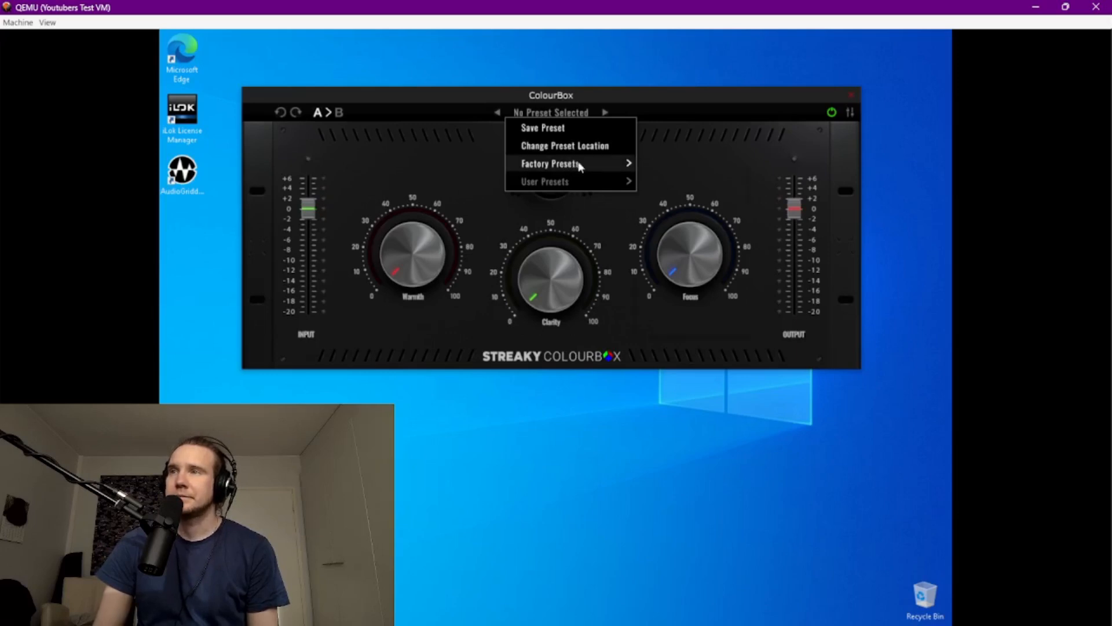
{"action": "mouse_move", "coordinate": [582, 162]}
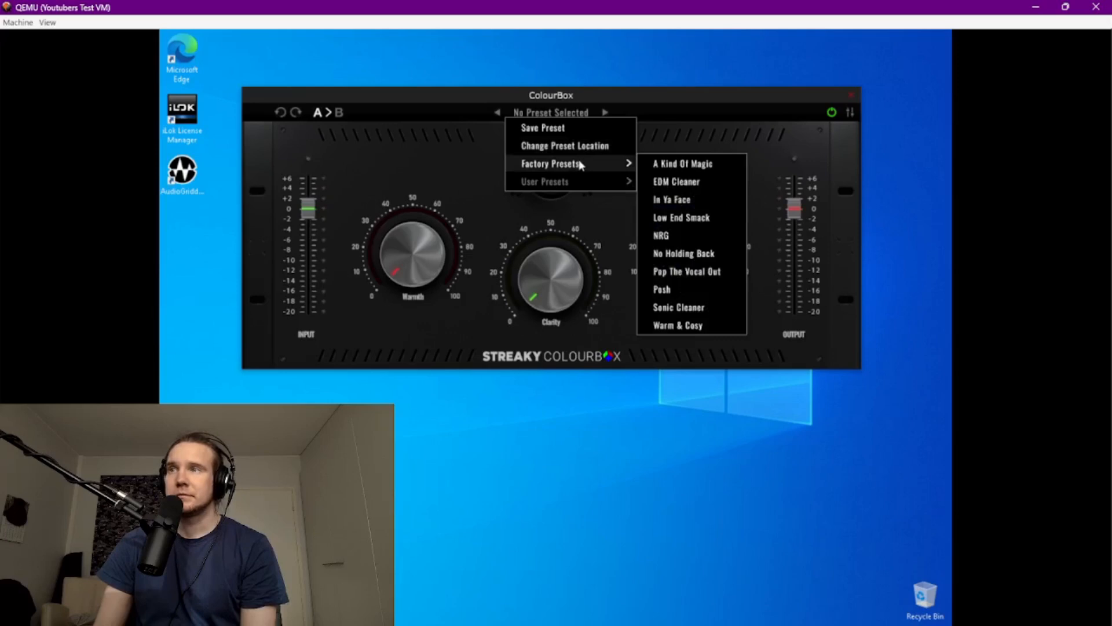
{"action": "left_click", "coordinate": [677, 219]}
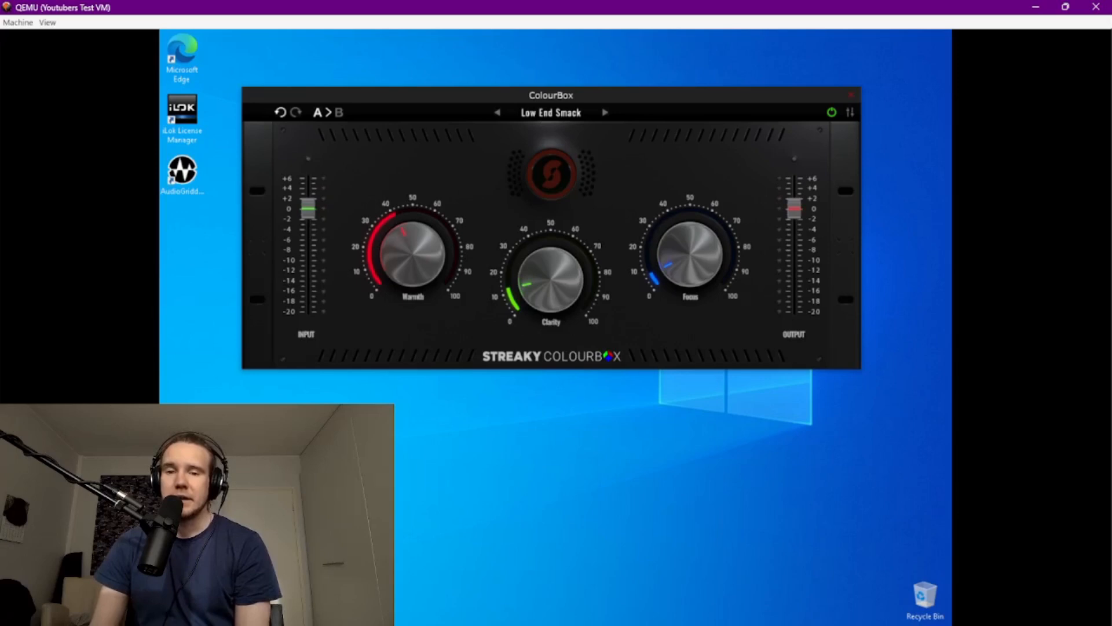
Switch back to Ableton Live, close the AGridder window and quit Live without saving the set
{"action": "key", "text": "alt+Tab"}
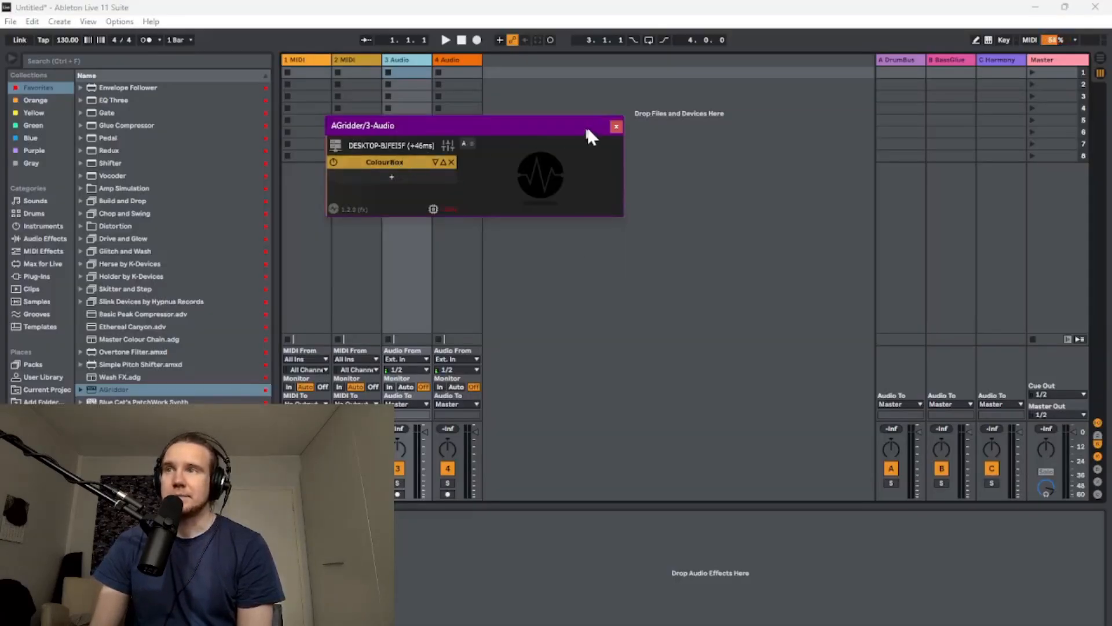
{"action": "left_click", "coordinate": [617, 126]}
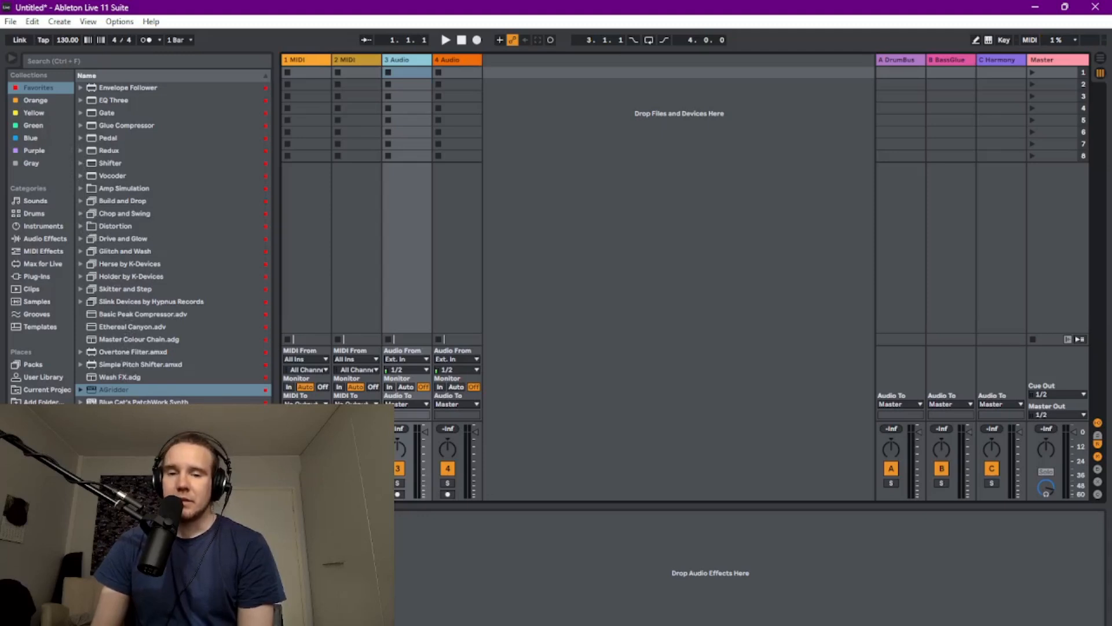
{"action": "key", "text": "alt+Tab"}
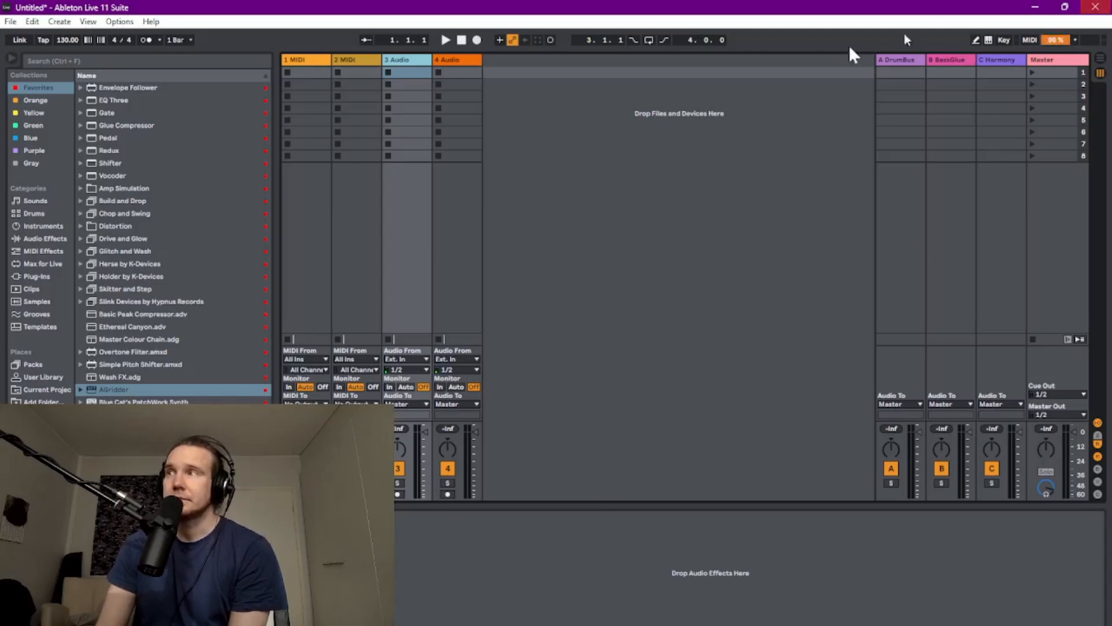
{"action": "left_click", "coordinate": [1095, 7]}
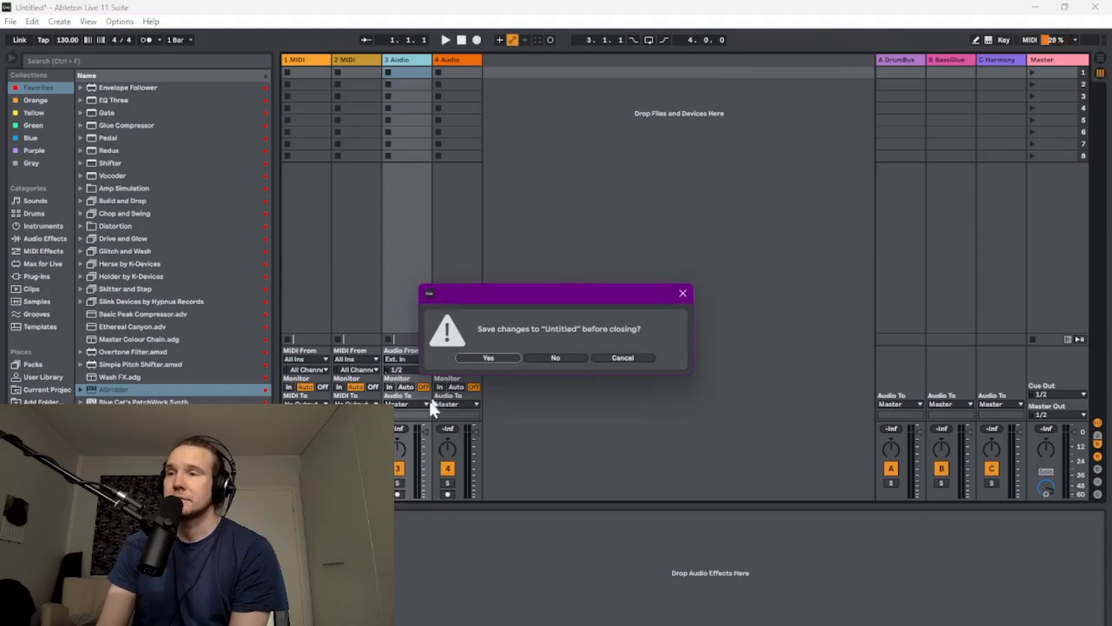
{"action": "left_click", "coordinate": [542, 355]}
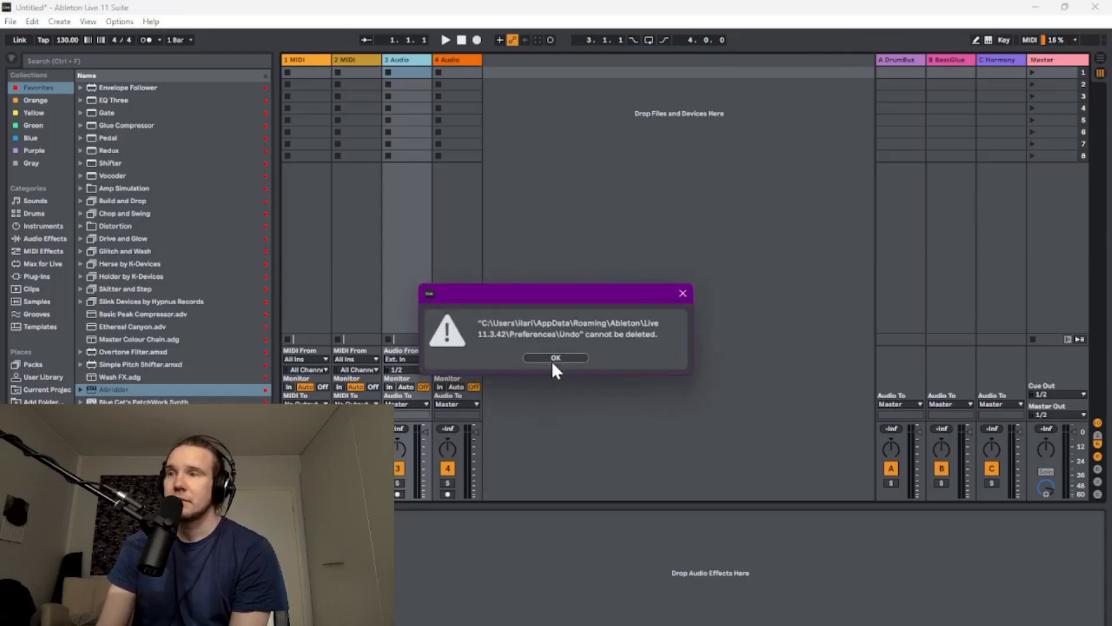
{"action": "left_click", "coordinate": [552, 359]}
{"action": "left_click", "coordinate": [557, 374]}
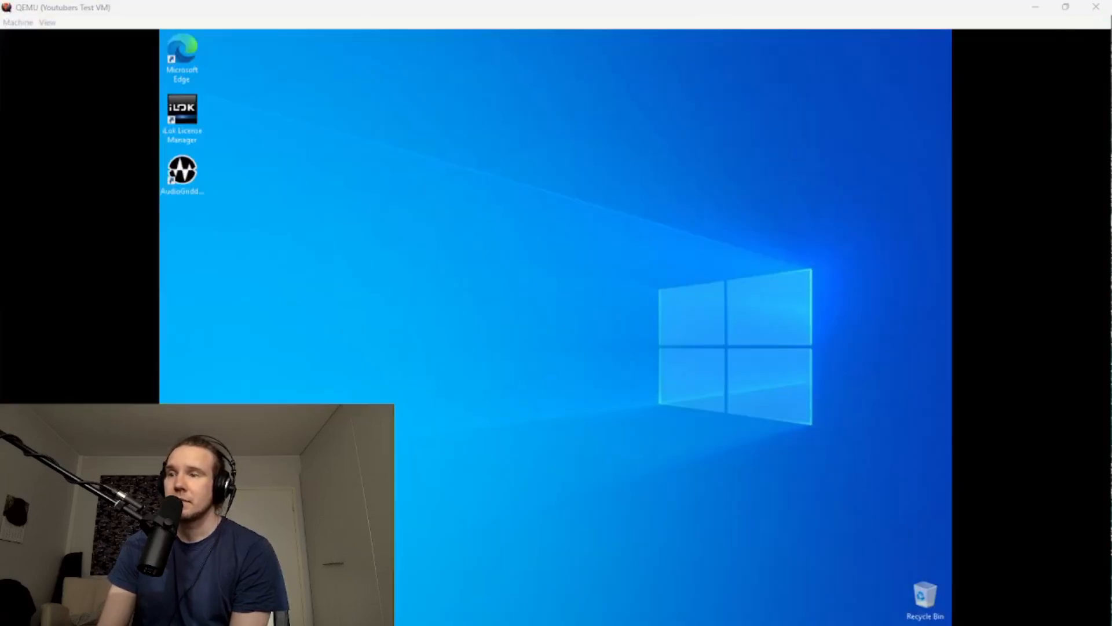
Power down the Windows guest from the QEMU window
{"action": "mouse_move", "coordinate": [732, 625]}
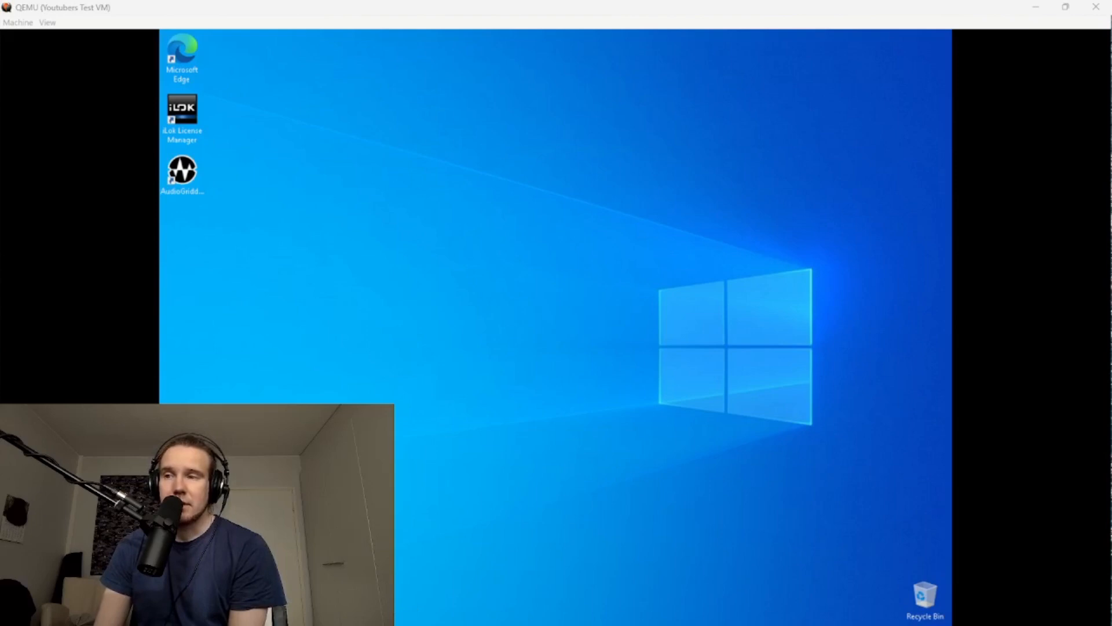
{"action": "left_click", "coordinate": [453, 570]}
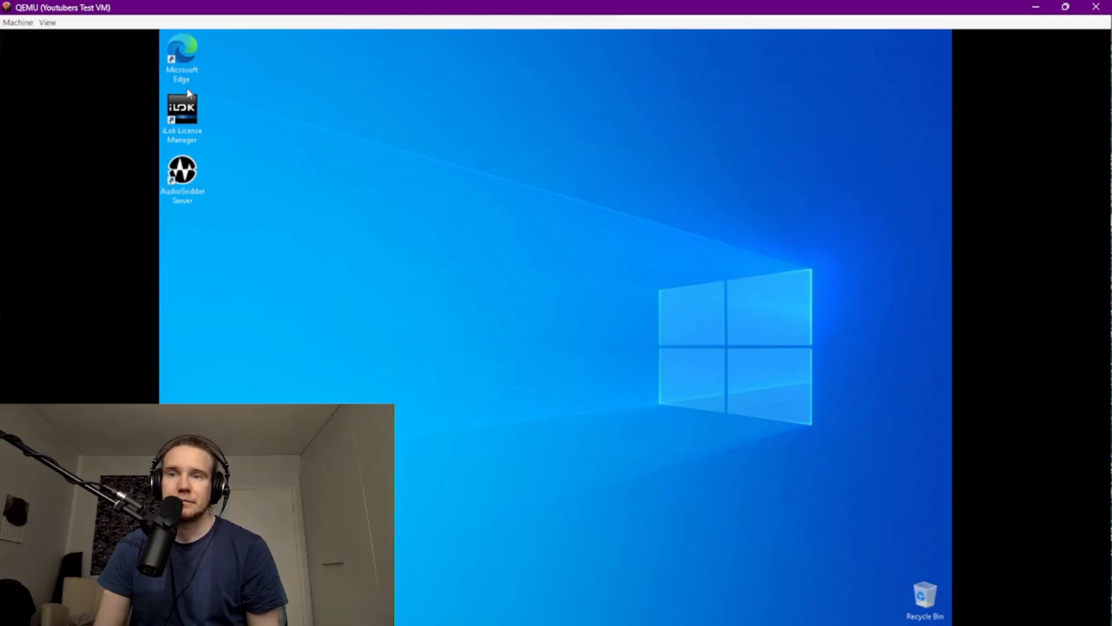
{"action": "left_click", "coordinate": [7, 8]}
{"action": "left_click", "coordinate": [18, 8]}
{"action": "left_click", "coordinate": [18, 23]}
{"action": "left_click", "coordinate": [42, 64]}
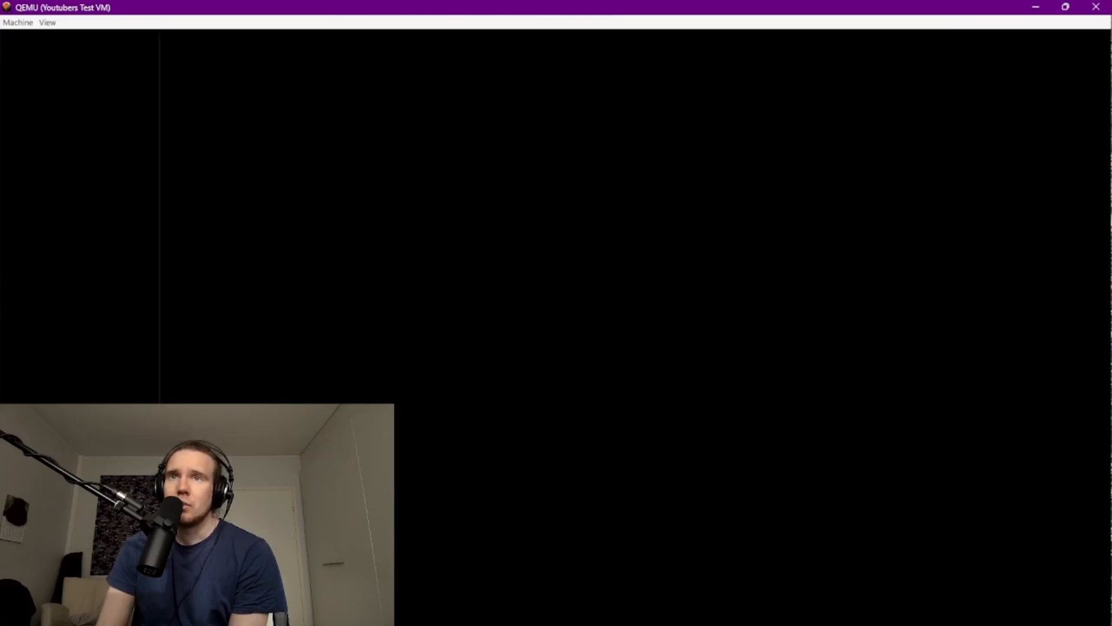
Quit the QEMU virtual machine and end the PowerShell session with the exit command
{"action": "left_click", "coordinate": [25, 27]}
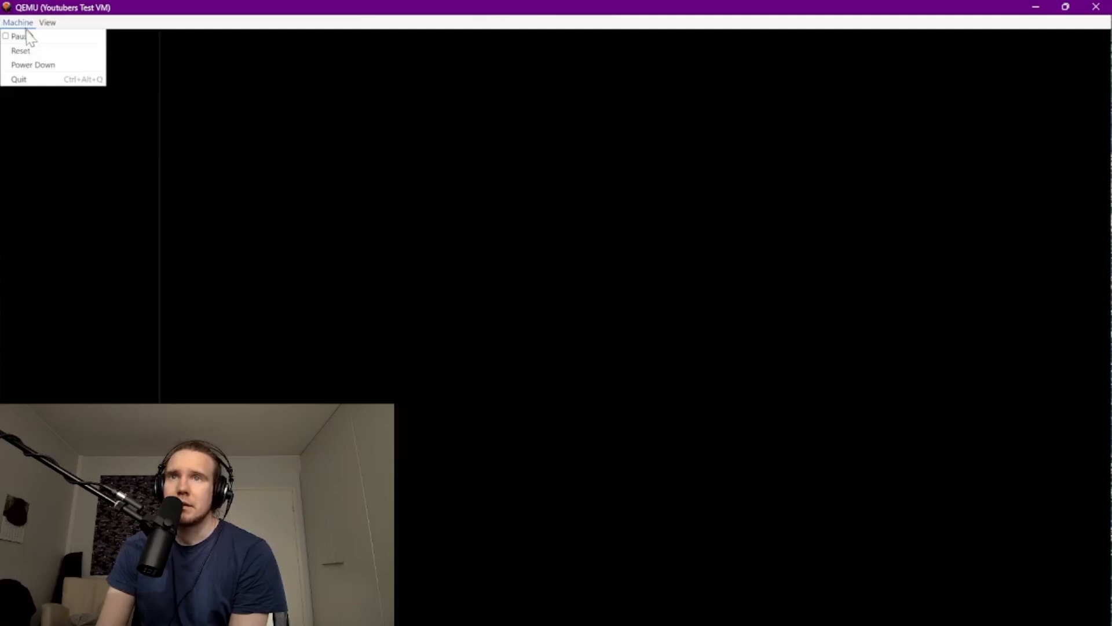
{"action": "left_click", "coordinate": [36, 80]}
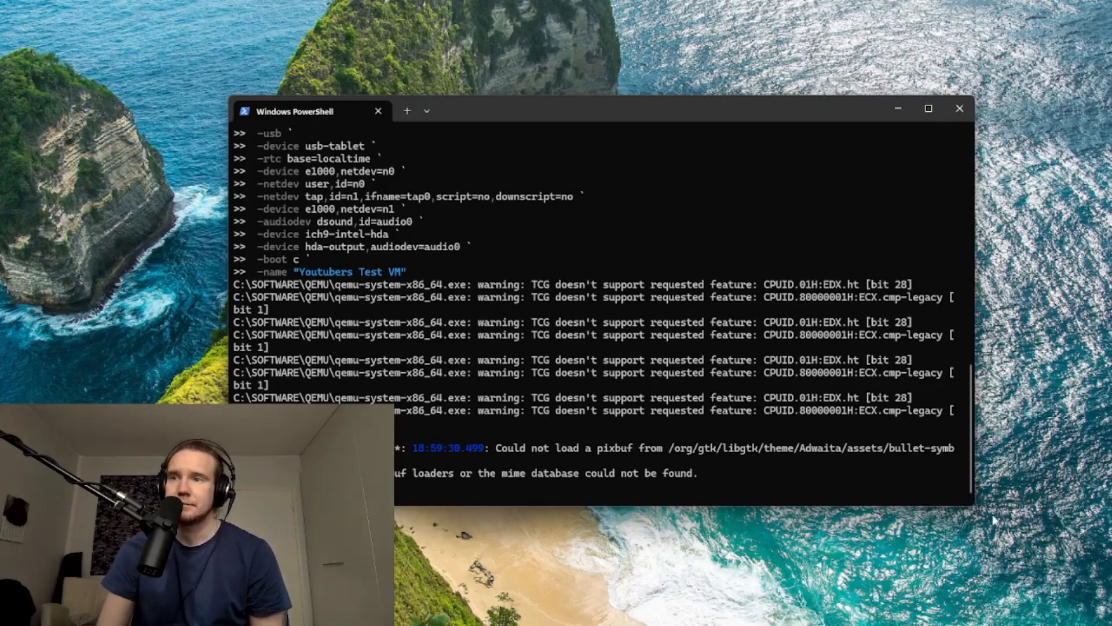
{"action": "left_click", "coordinate": [409, 348]}
{"action": "type", "text": "exit"}
{"action": "key", "text": "Return"}
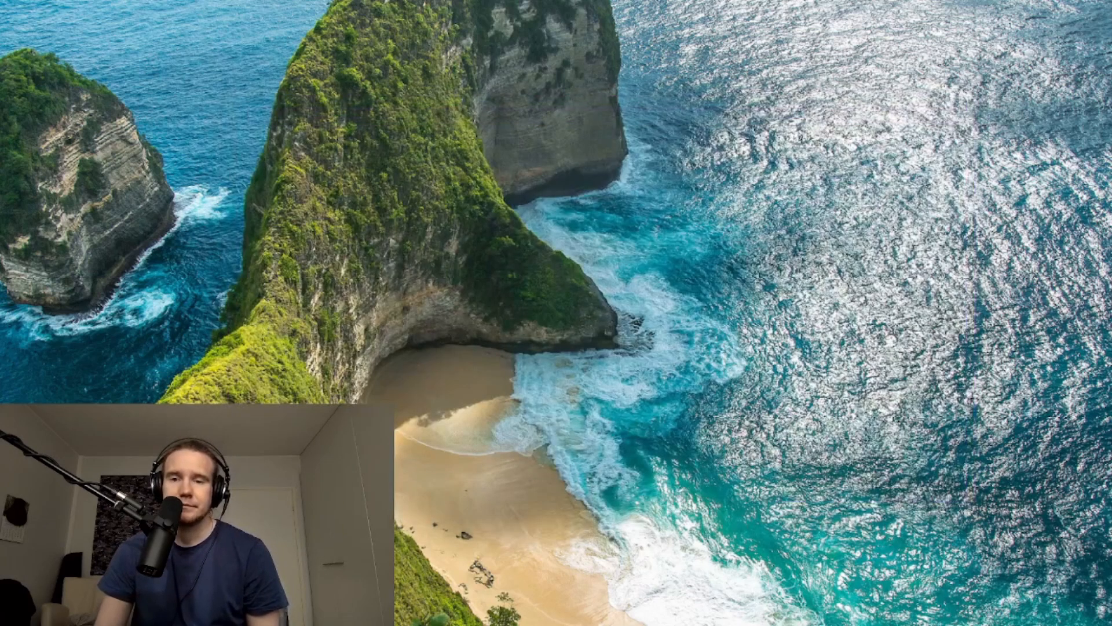